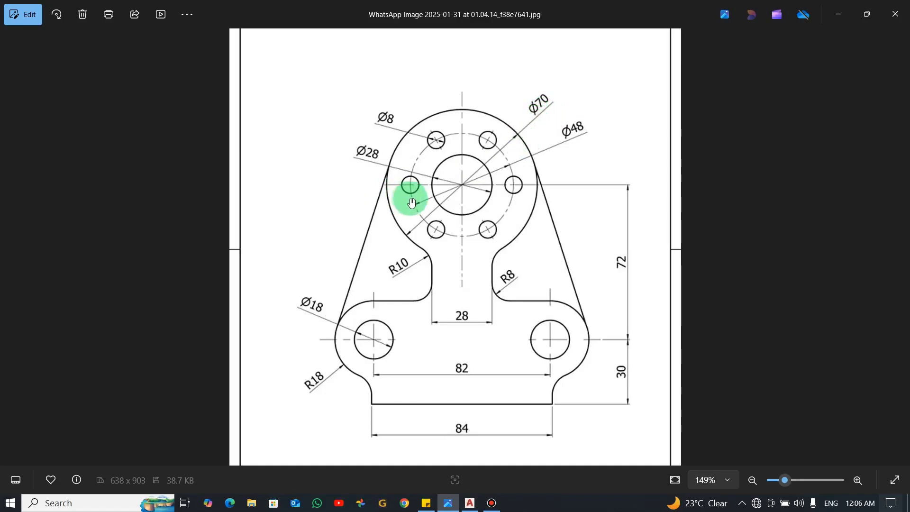
# - Switch to AutoCAD and draw a circle by centre and diameter in the middle of the empty drawing, with a diameter of 70
pyautogui.hotkey('alt', 'Tab')
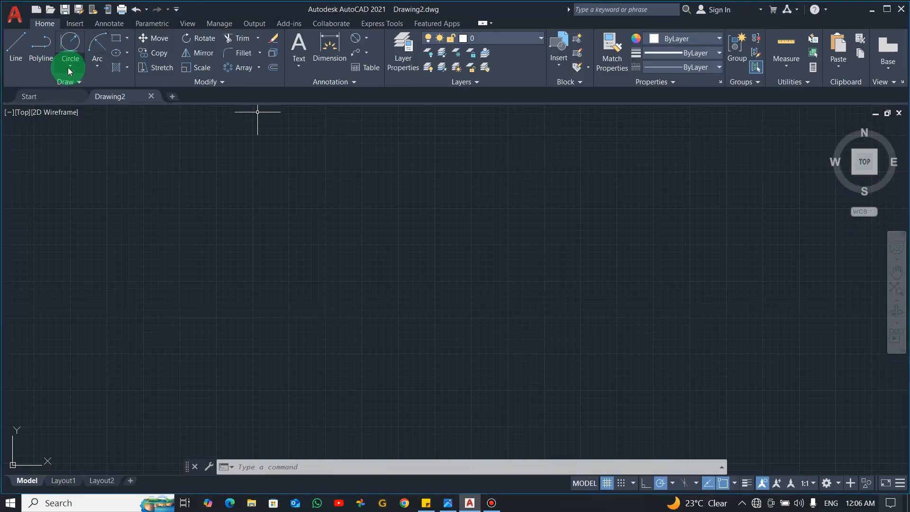
pyautogui.click(69, 69)
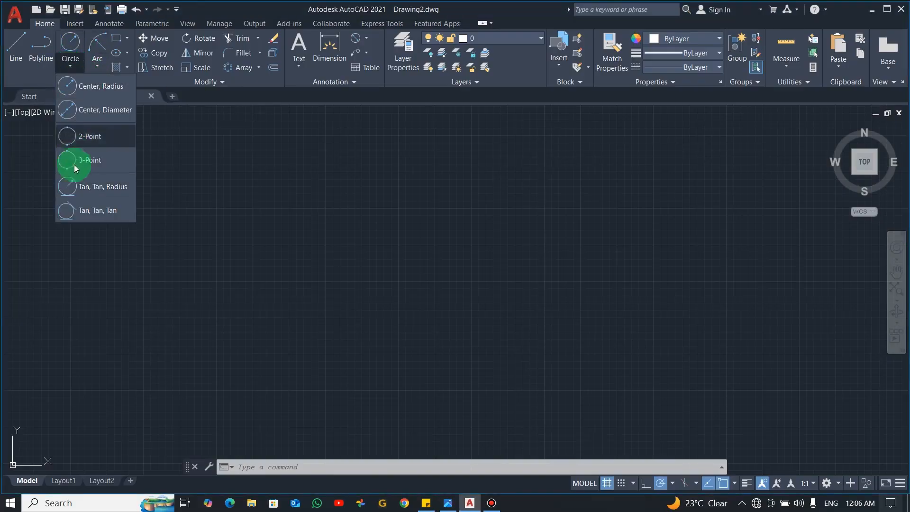
pyautogui.click(87, 111)
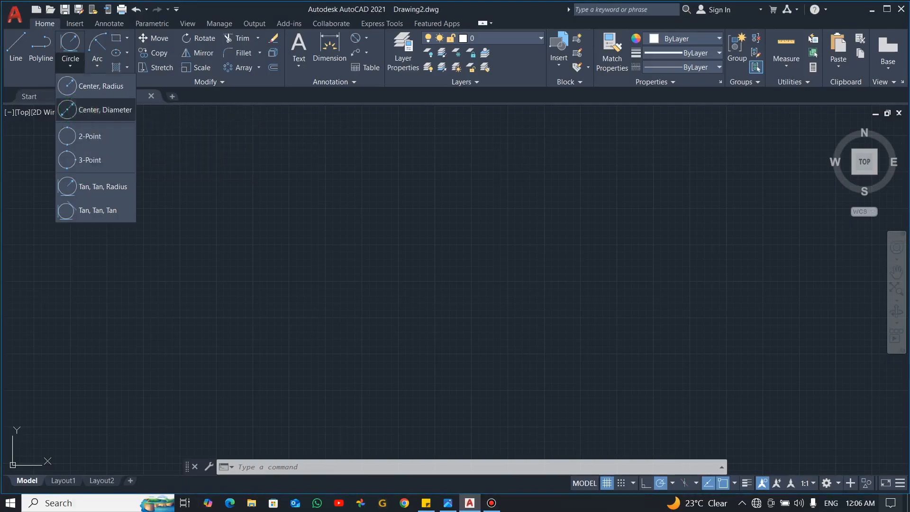
pyautogui.click(457, 229)
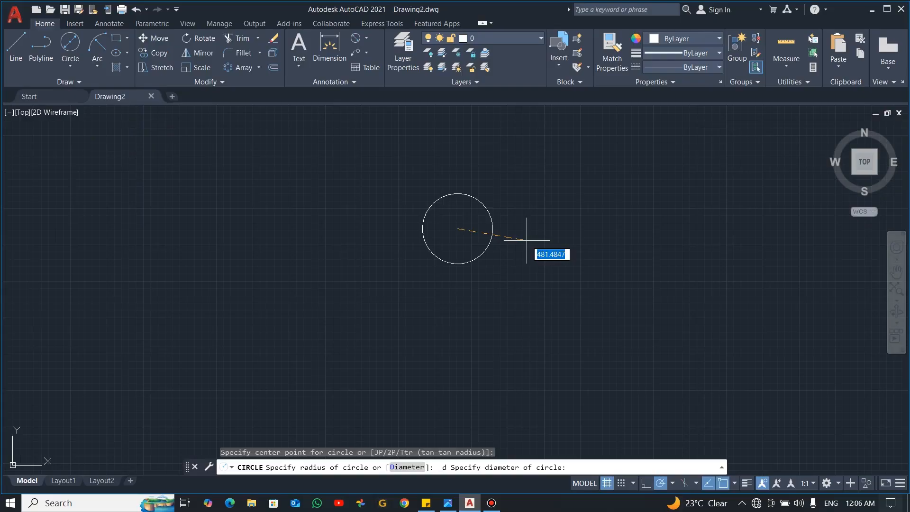
pyautogui.write('70')
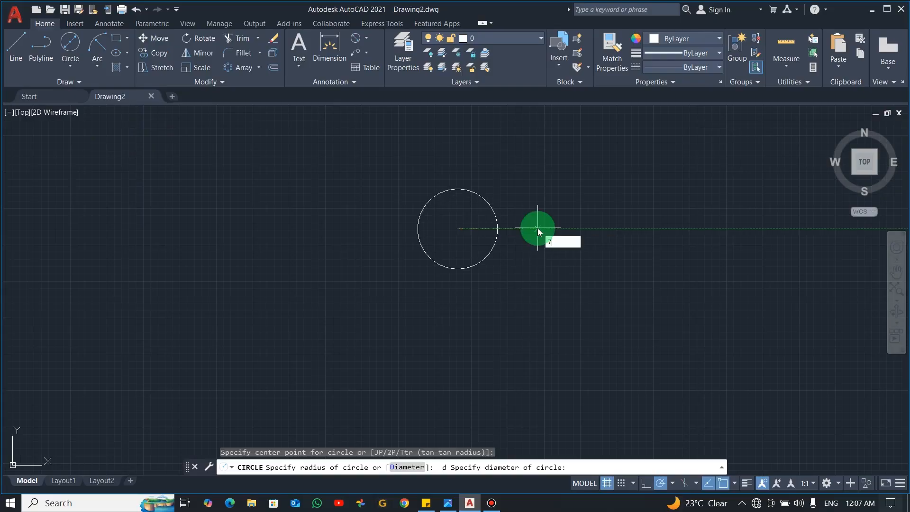
pyautogui.press('Return')
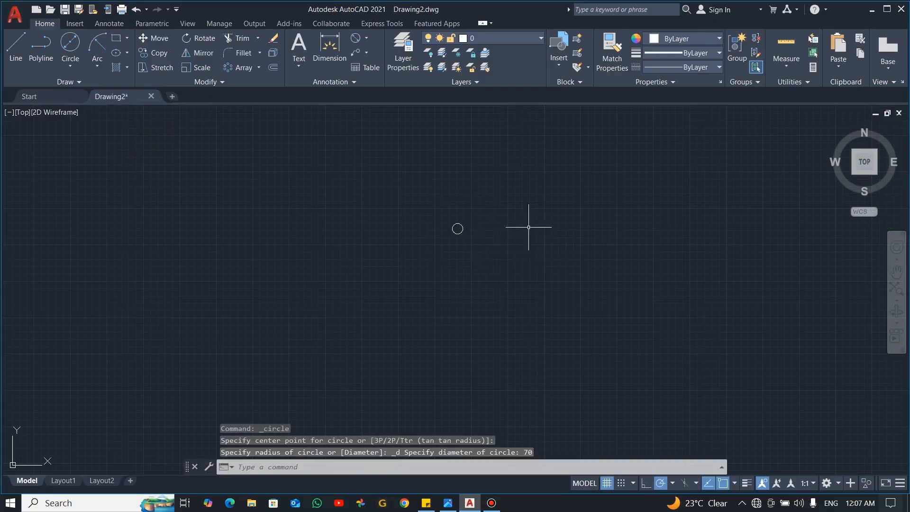
pyautogui.scroll(10, 457, 227)
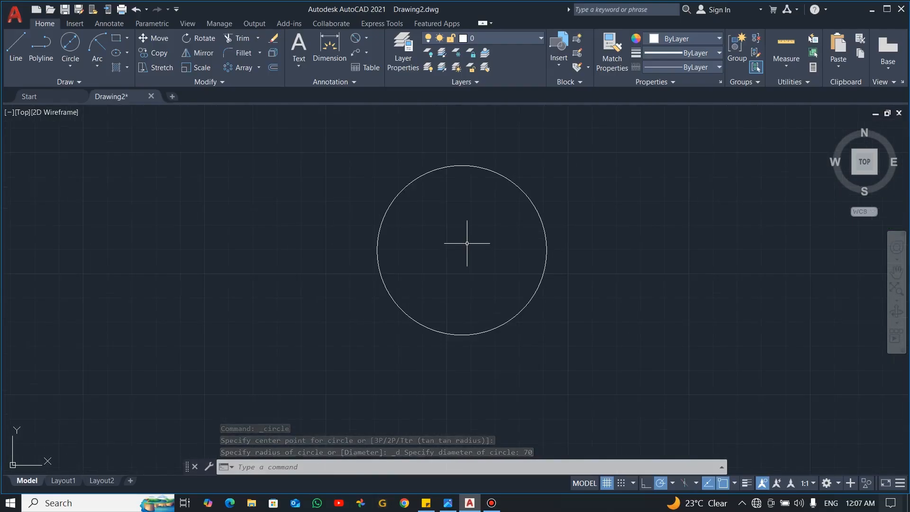
# - Check the reference image and draw a circle of diameter 48 concentric with the 70-diameter circle
pyautogui.hotkey('alt', 'Tab')
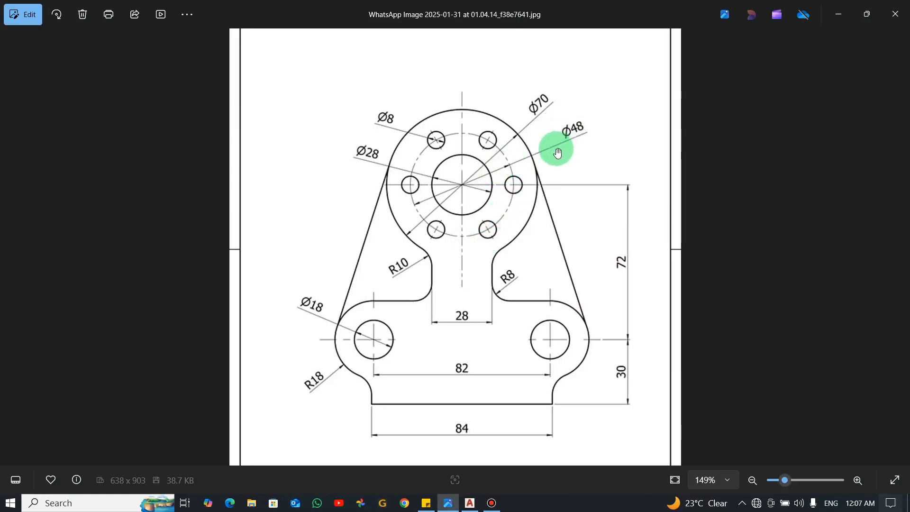
pyautogui.hotkey('alt', 'Tab')
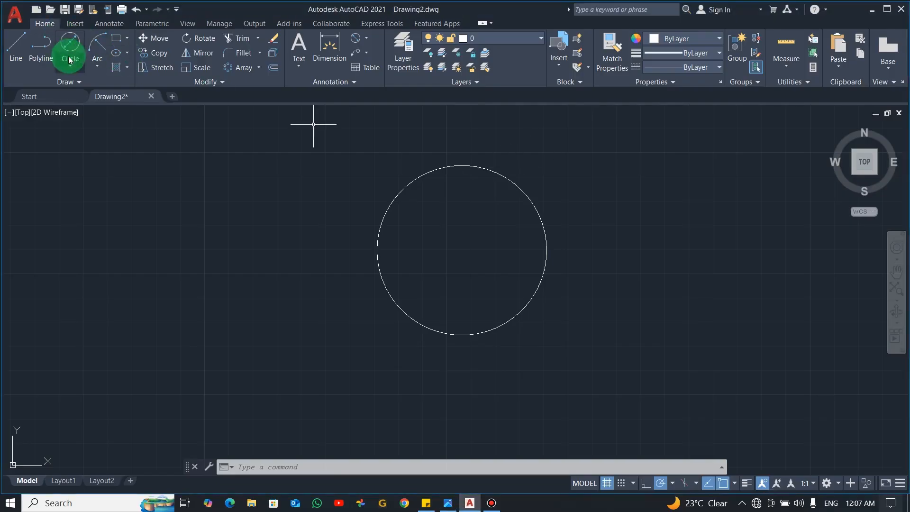
pyautogui.click(71, 58)
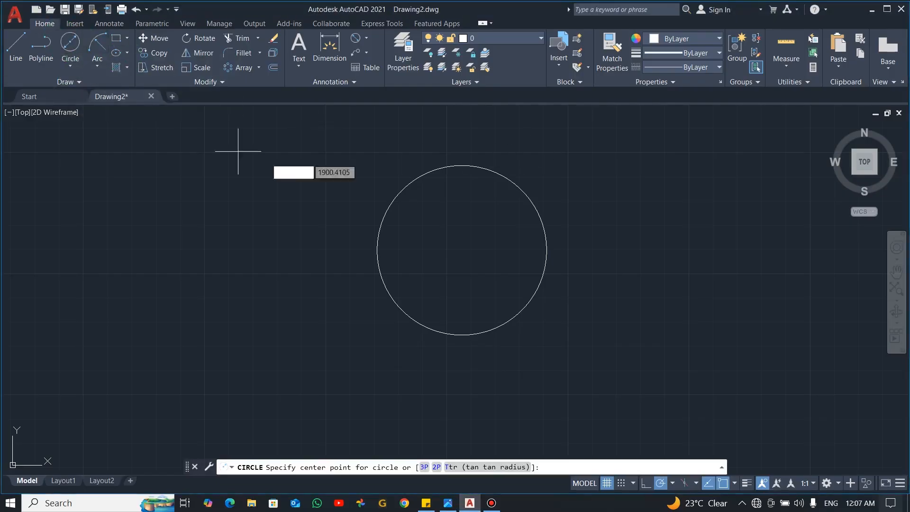
pyautogui.click(461, 250)
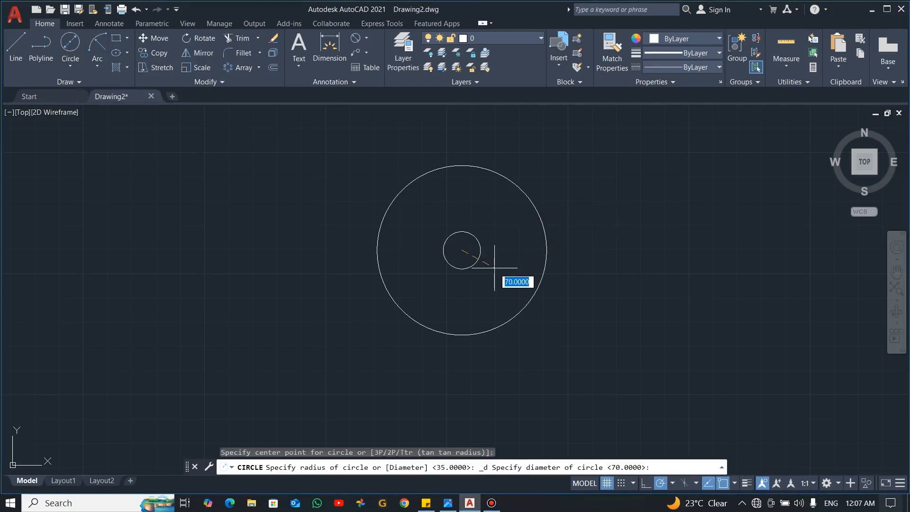
pyautogui.write('48')
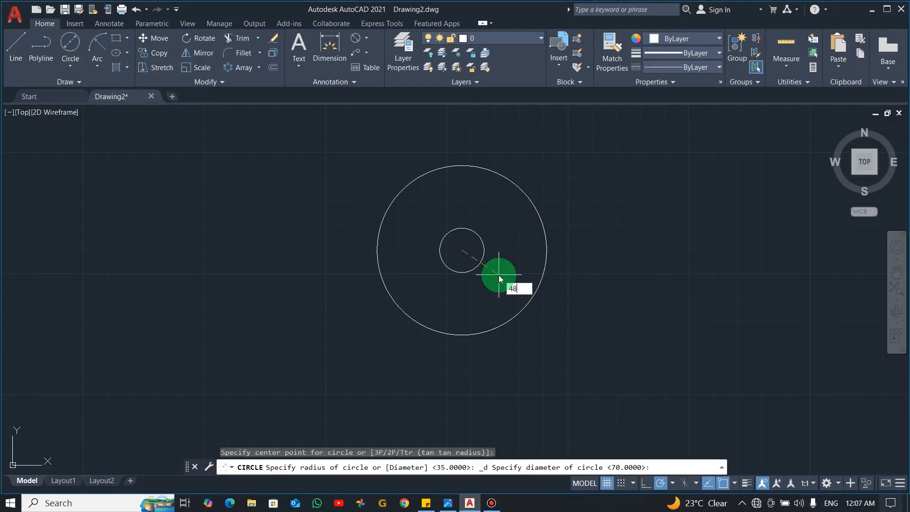
pyautogui.press('Return')
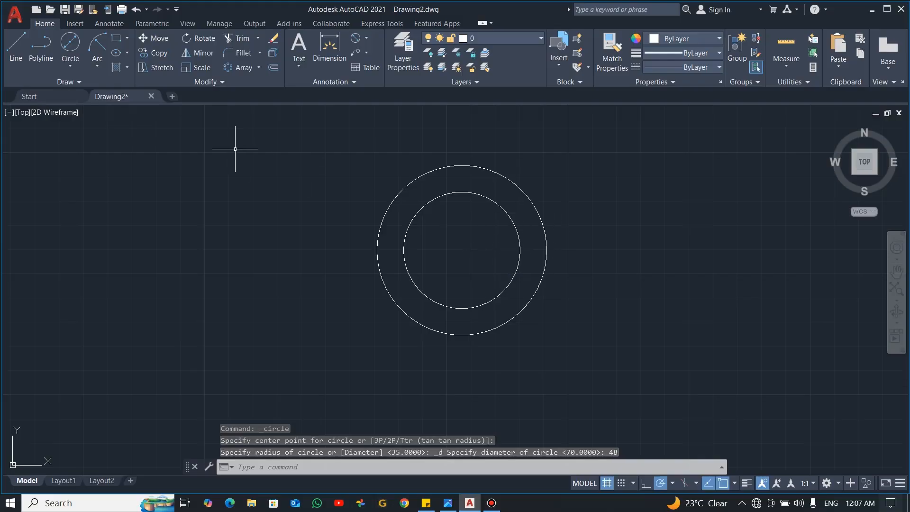
# - Check the reference image and draw a hole circle of diameter 8 centred on the right quadrant of the 48-diameter circle
pyautogui.hotkey('alt', 'Tab')
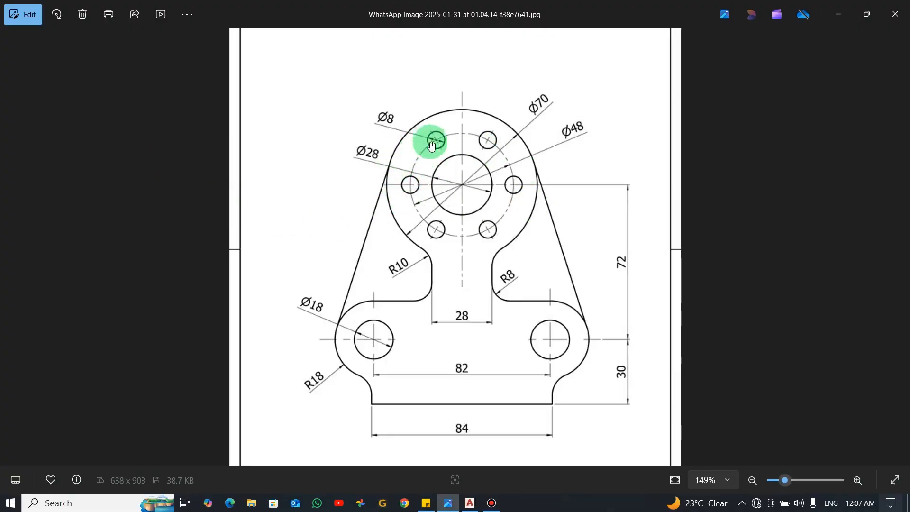
pyautogui.hotkey('alt', 'Tab')
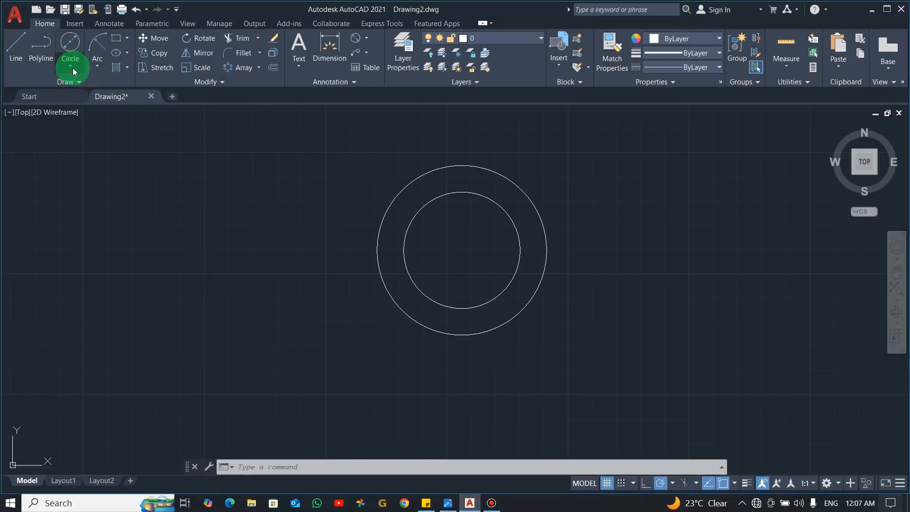
pyautogui.click(73, 67)
pyautogui.click(89, 106)
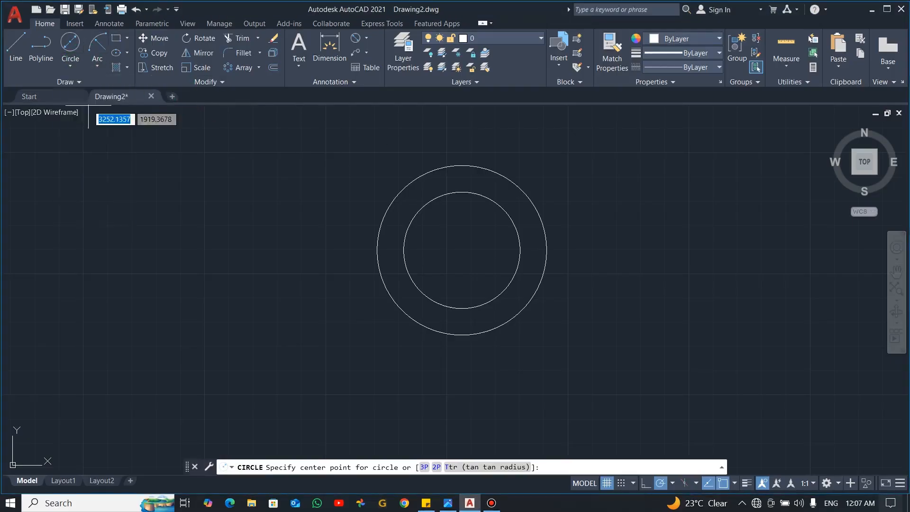
pyautogui.click(520, 250)
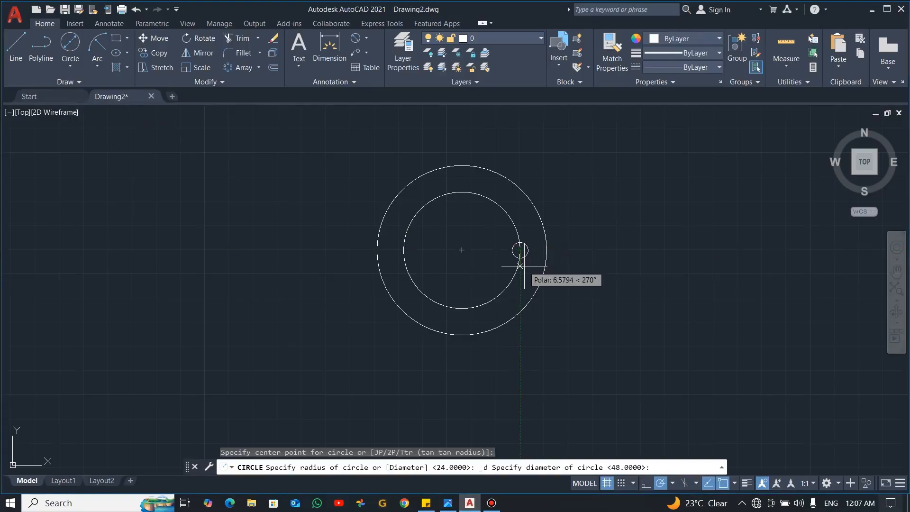
pyautogui.write('8')
pyautogui.press('Return')
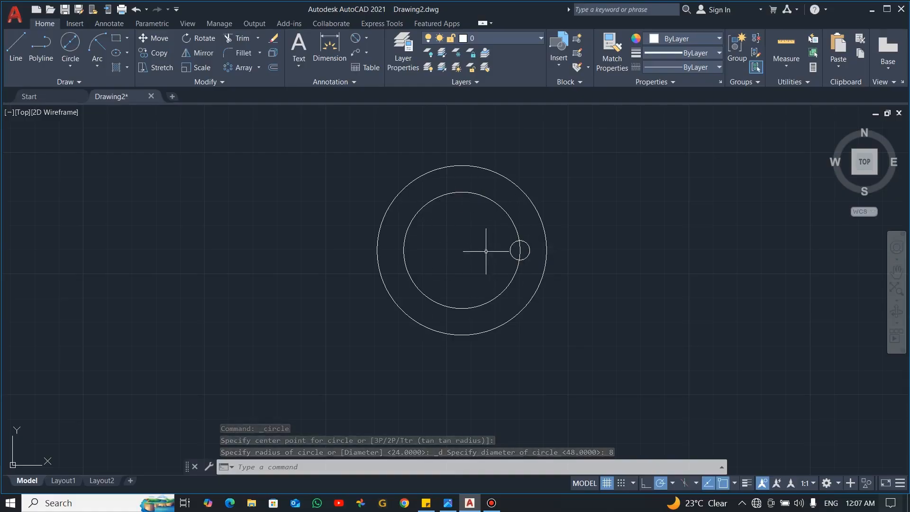
# - Create a polar array of the 8-diameter circle around the common centre of the large circles, with 6 items over 360 degrees
pyautogui.click(255, 87)
pyautogui.click(260, 68)
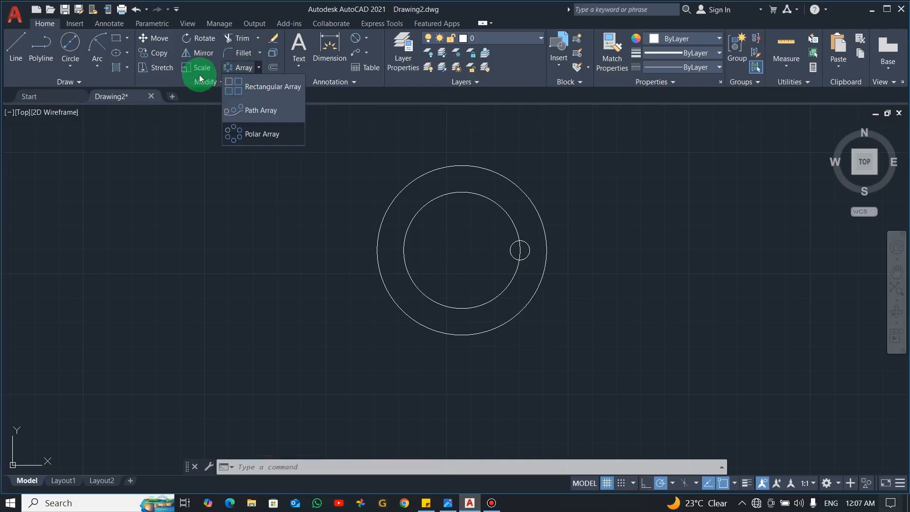
pyautogui.click(262, 135)
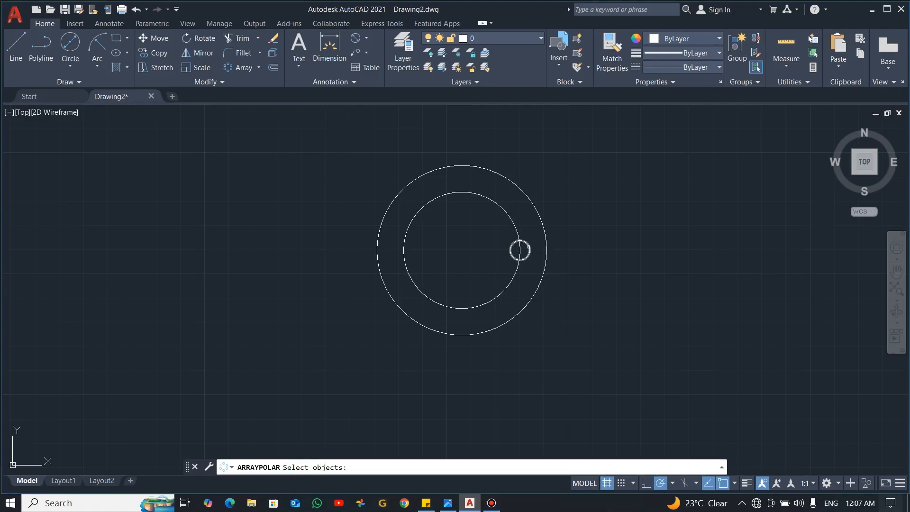
pyautogui.click(520, 250)
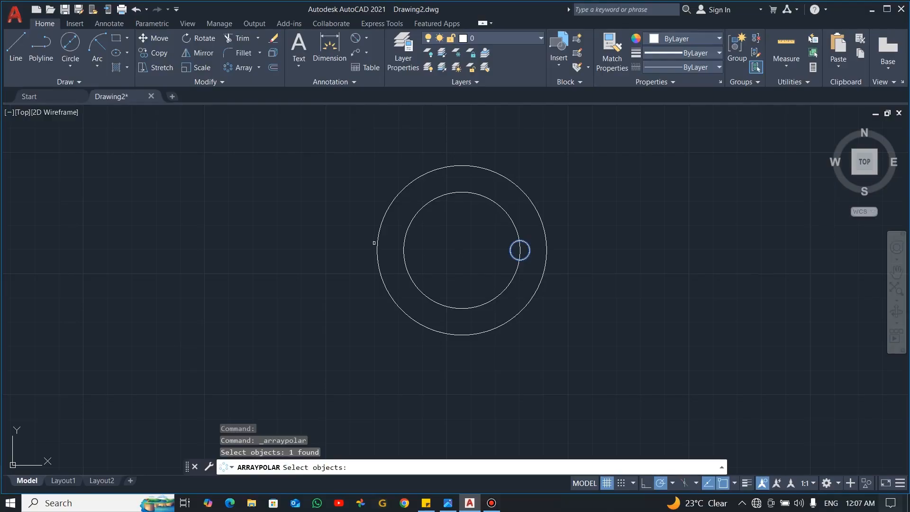
pyautogui.press('Return')
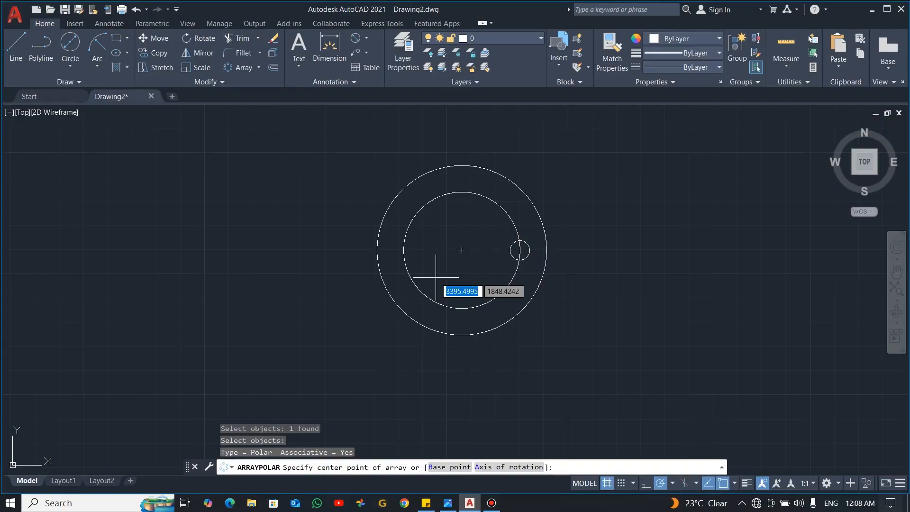
pyautogui.click(462, 250)
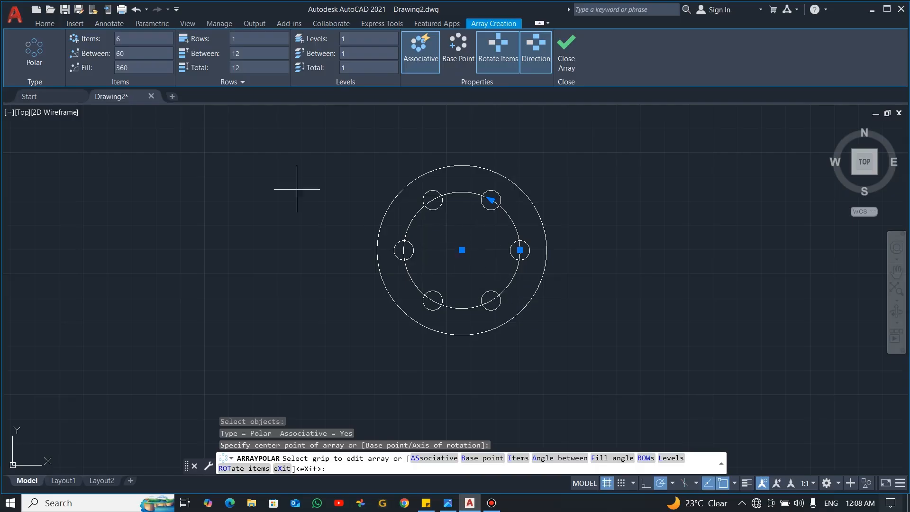
pyautogui.click(138, 38)
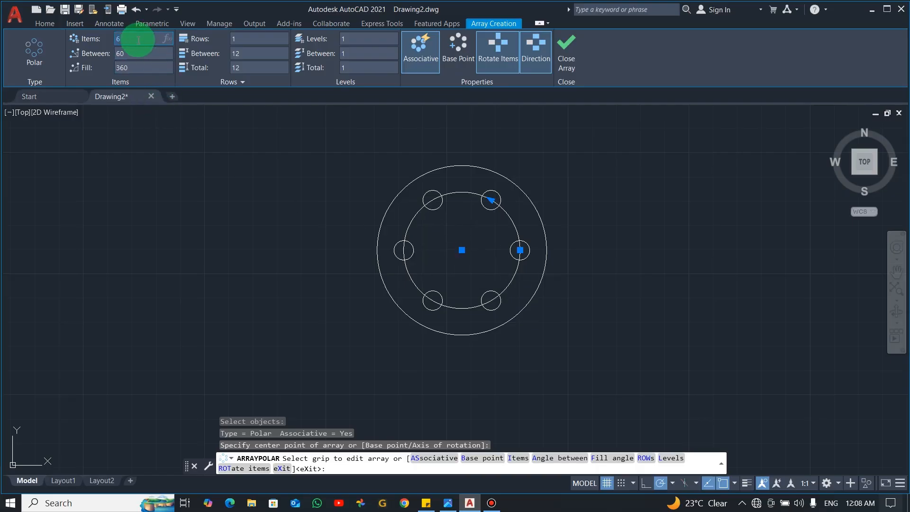
pyautogui.press('Return')
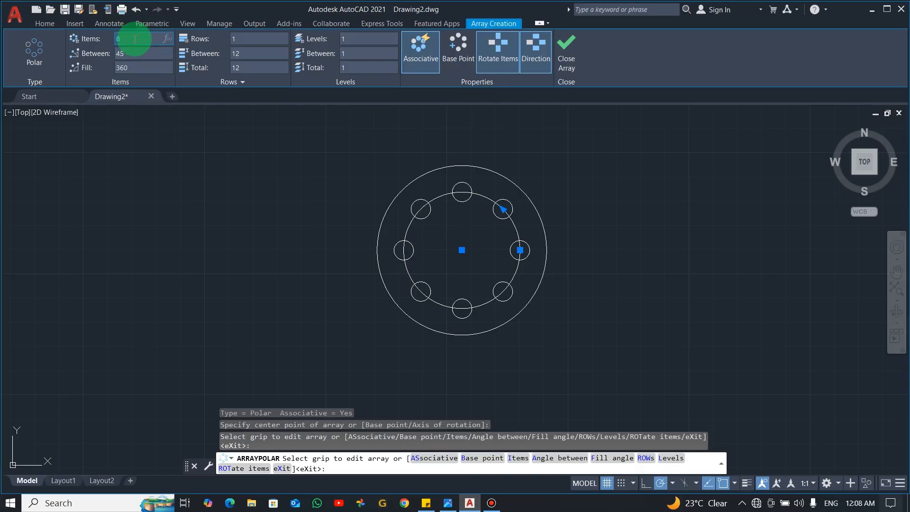
pyautogui.press('Return')
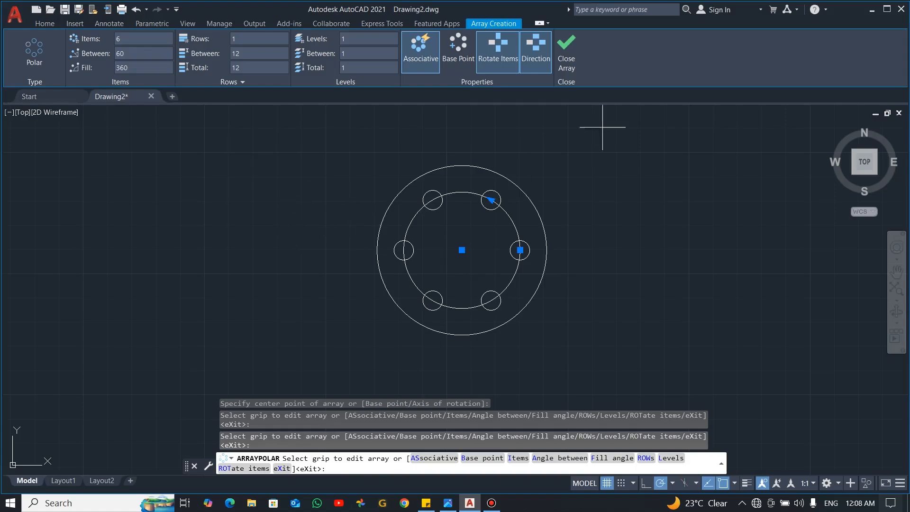
pyautogui.click(566, 57)
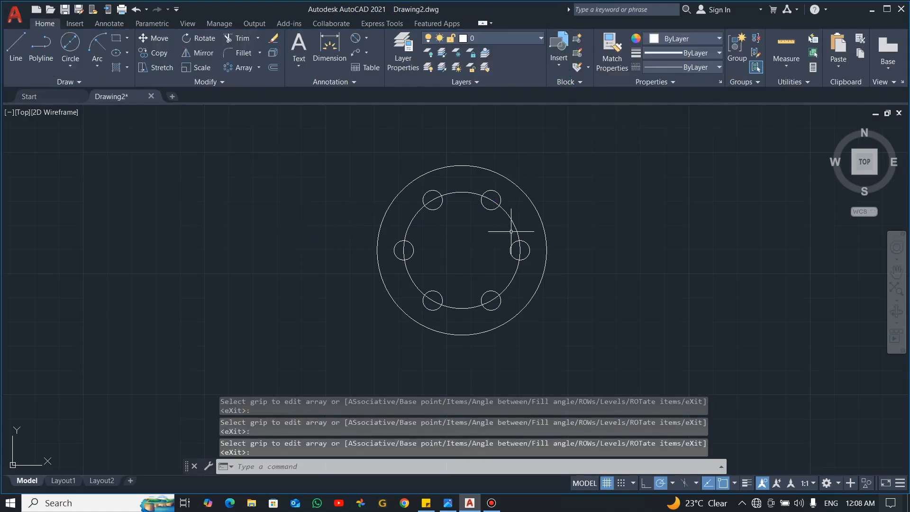
pyautogui.hotkey('alt', 'Tab')
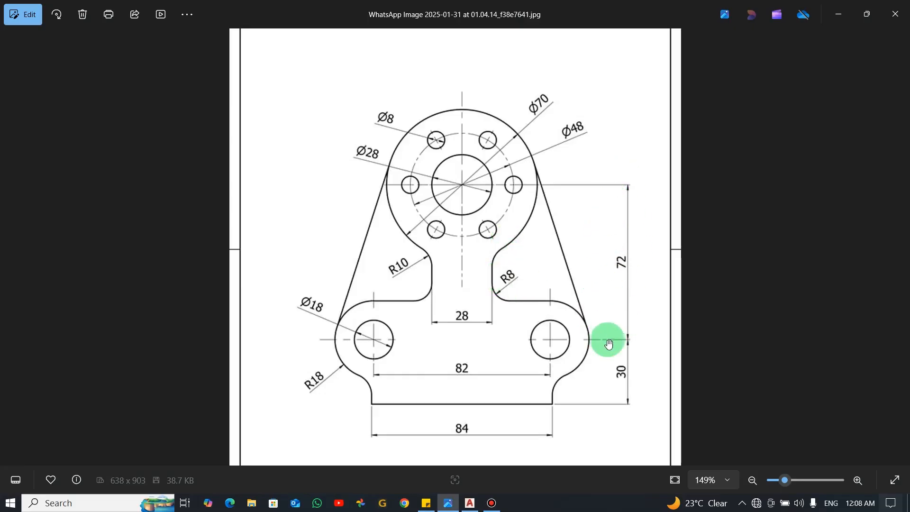
pyautogui.hotkey('alt', 'Tab')
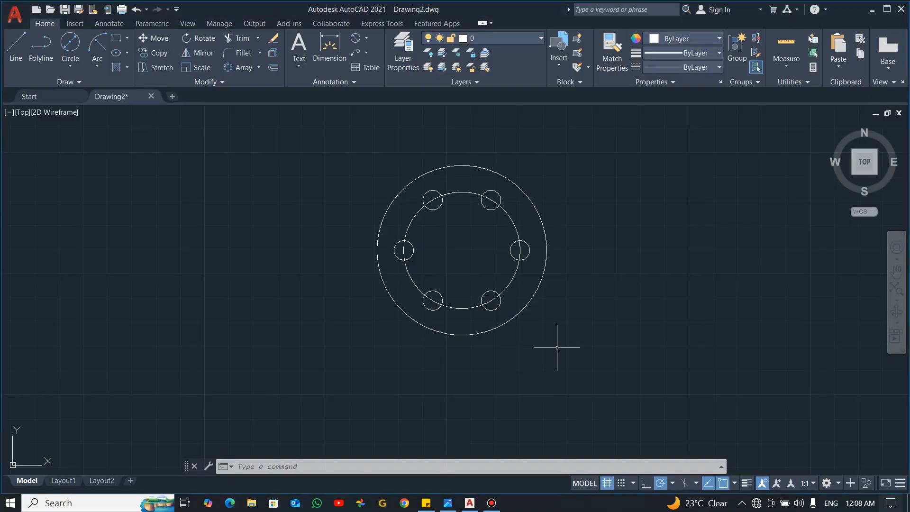
pyautogui.moveTo(533, 345); pyautogui.dragTo(476, 215, button='middle')
pyautogui.press('Escape')
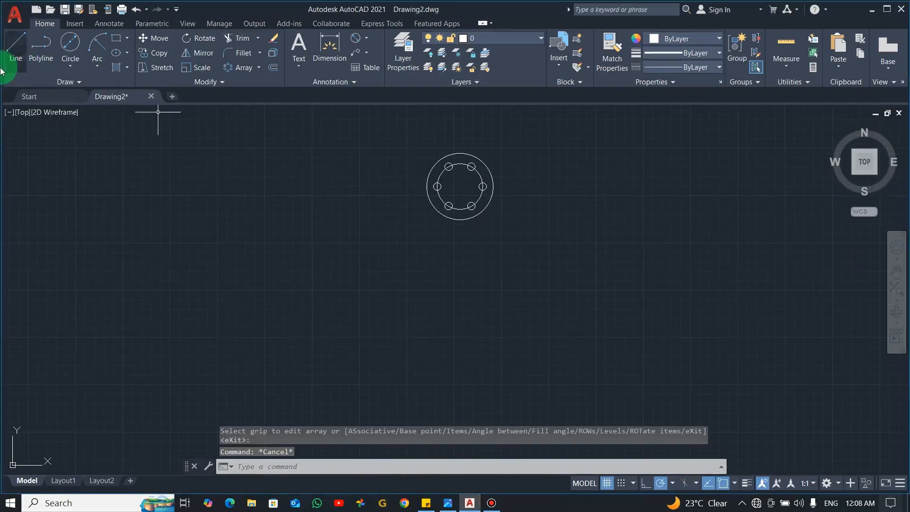
pyautogui.click(16, 45)
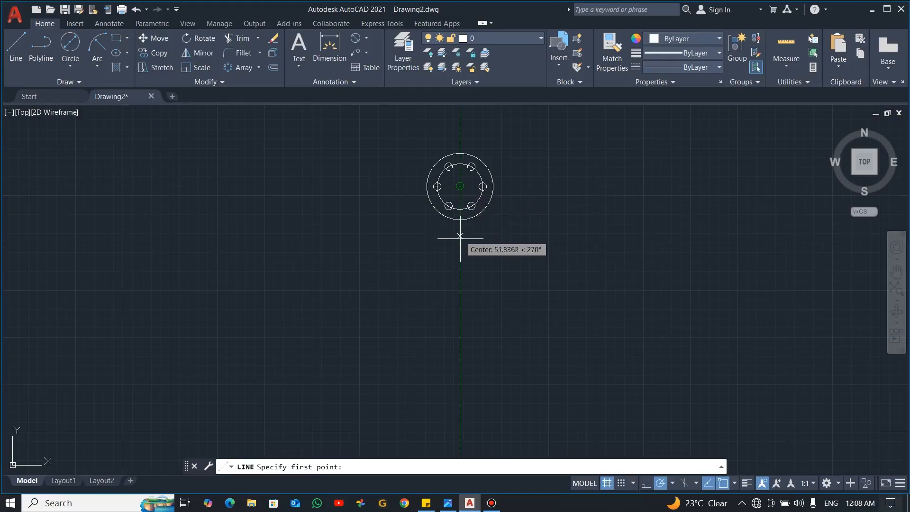
pyautogui.write('7')
pyautogui.press('Return')
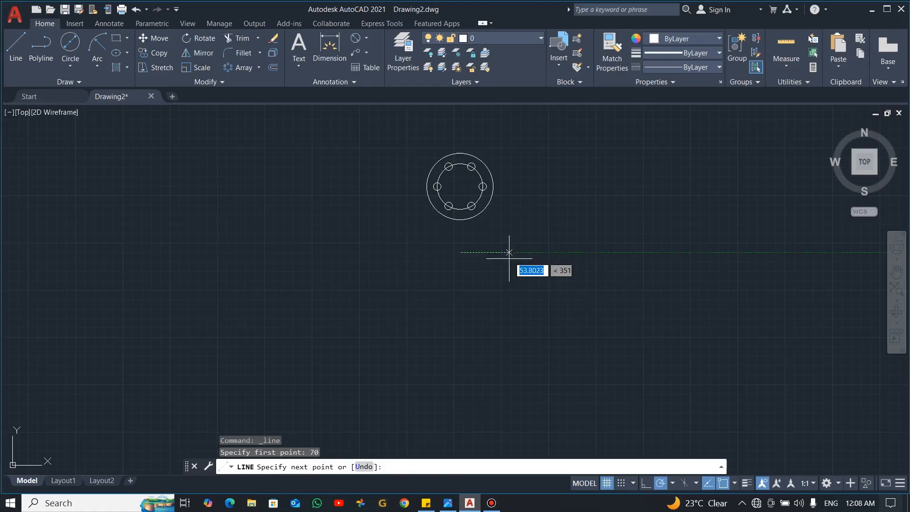
pyautogui.scroll(4, 508, 246)
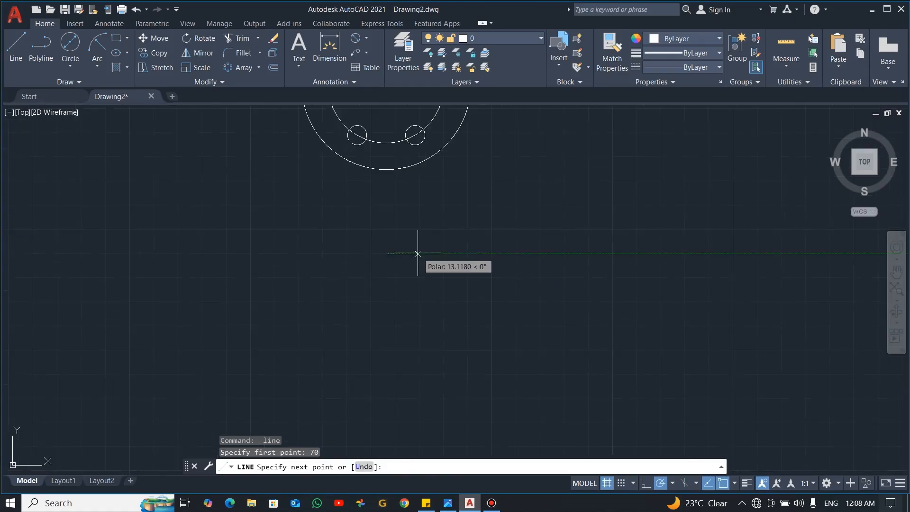
pyautogui.press('Escape')
pyautogui.scroll(-3, 502, 299)
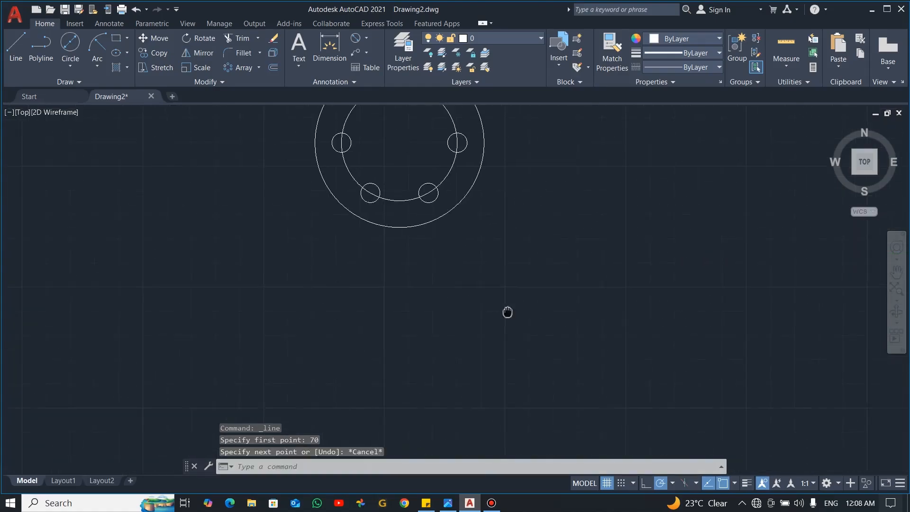
# - Draw a vertical line 72 long straight down from the common centre of the large circles, checking the length in the reference image
pyautogui.click(21, 46)
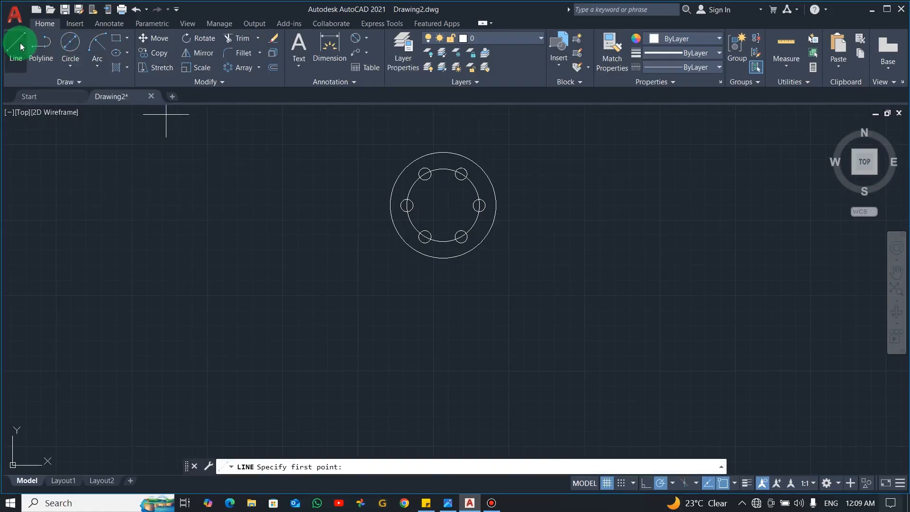
pyautogui.click(443, 205)
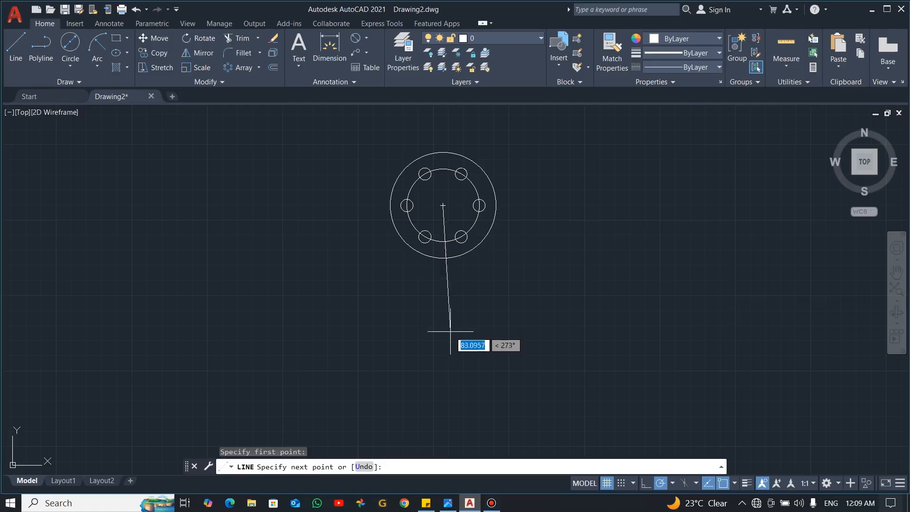
pyautogui.write('7')
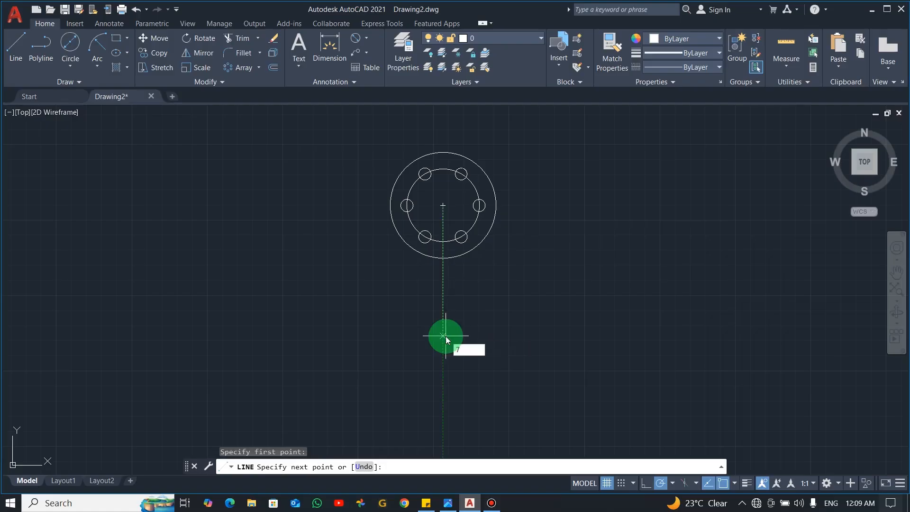
pyautogui.hotkey('alt', 'Tab')
pyautogui.hotkey('alt', 'Tab')
pyautogui.write('2')
pyautogui.press('Return')
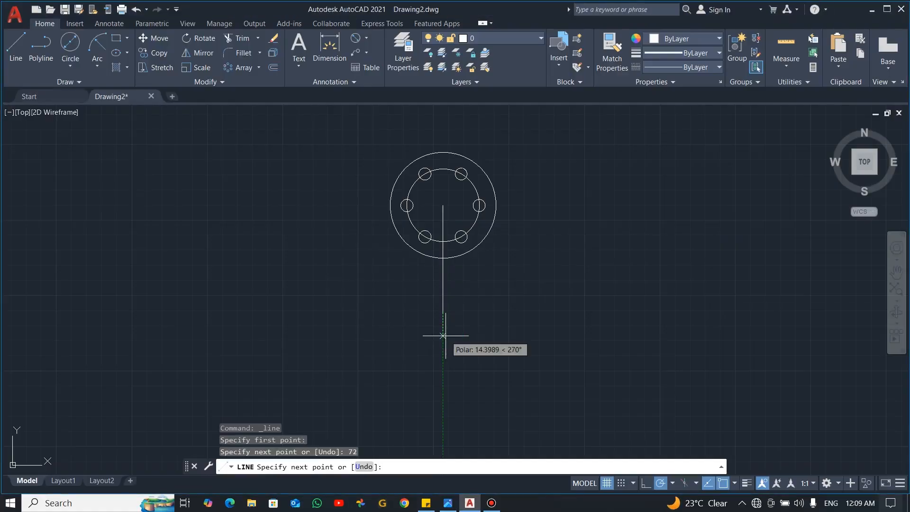
pyautogui.press('Escape')
# - Check the reference image and draw a horizontal line 82 long in the empty area below the circles
pyautogui.hotkey('alt', 'Tab')
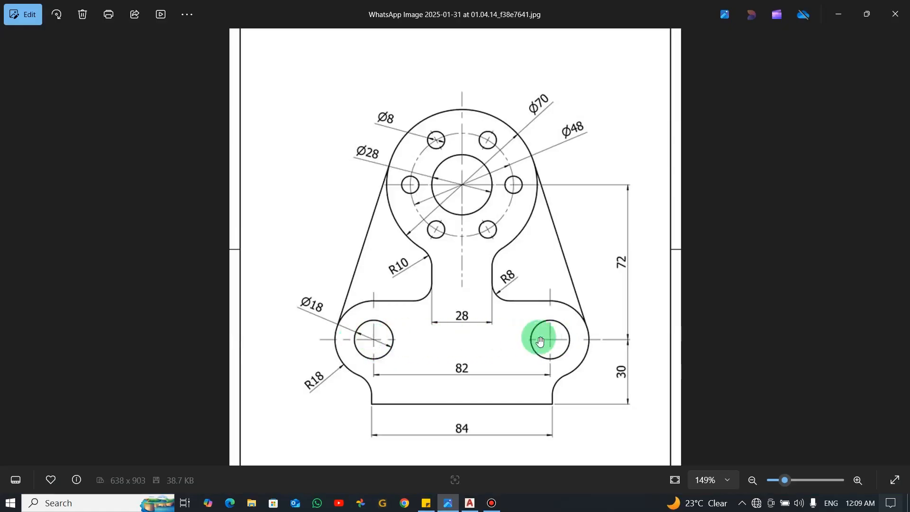
pyautogui.hotkey('alt', 'Tab')
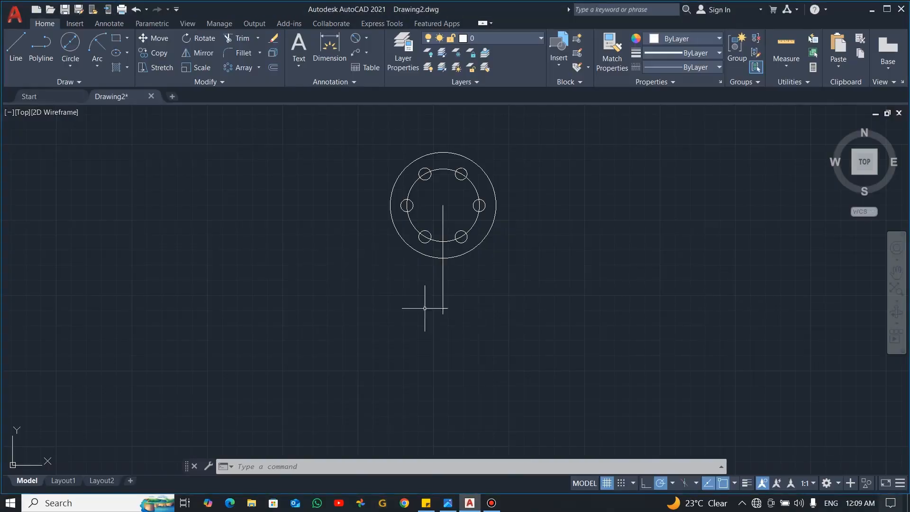
pyautogui.click(16, 51)
pyautogui.click(311, 335)
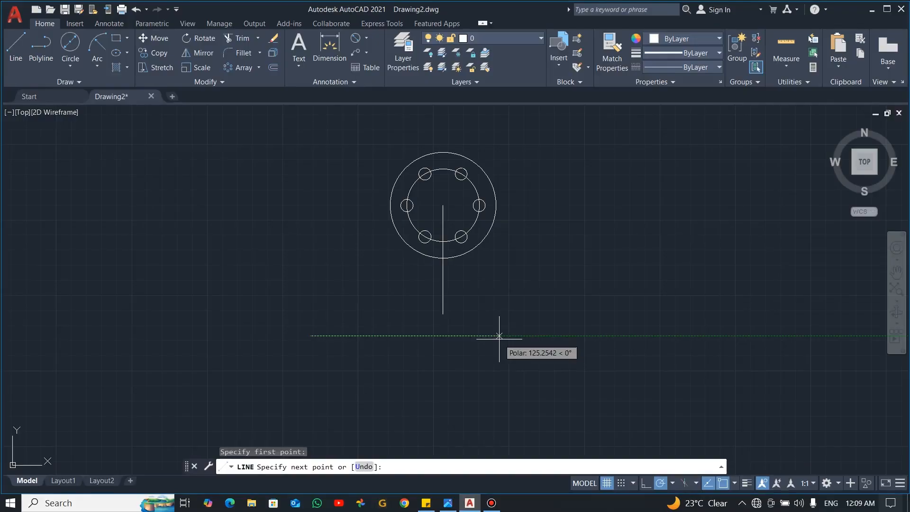
pyautogui.write('82')
pyautogui.press('Return')
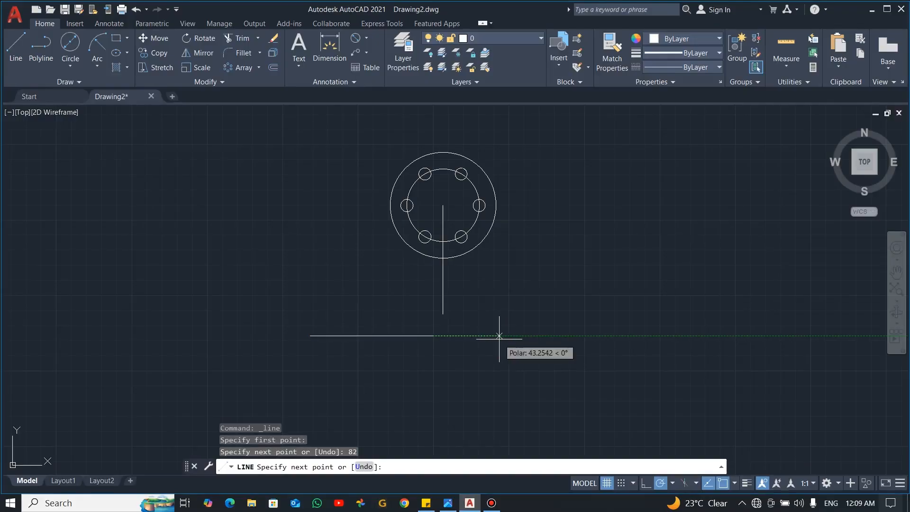
pyautogui.press('Escape')
# - Move the 82-long horizontal line by its midpoint onto the lower end of the vertical line
pyautogui.click(437, 379)
pyautogui.click(317, 302)
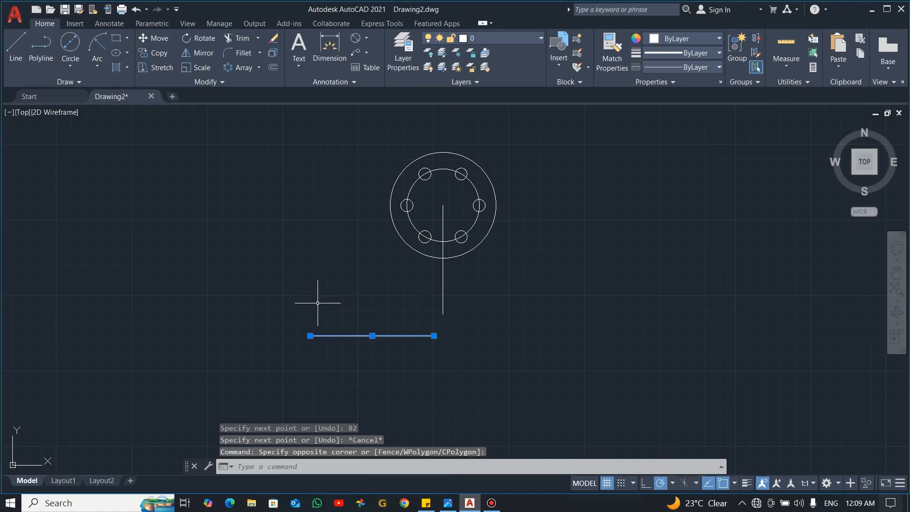
pyautogui.write('M')
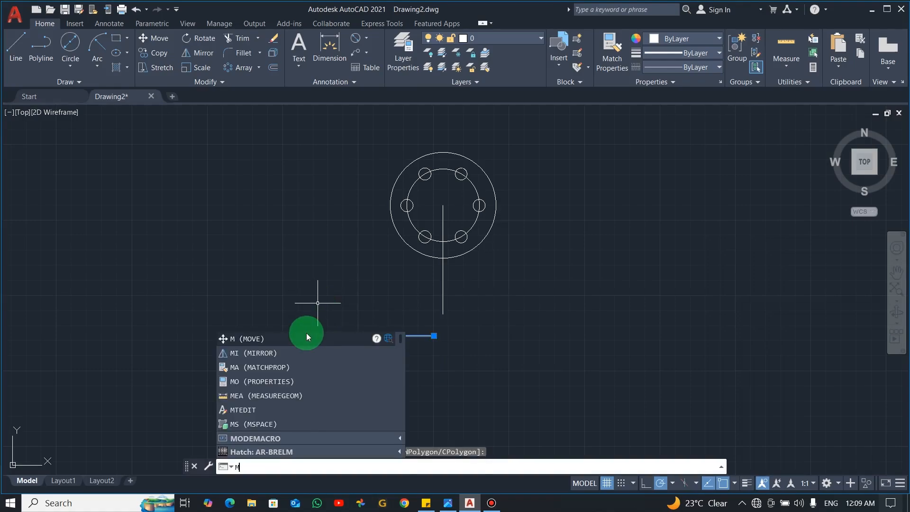
pyautogui.press('Return')
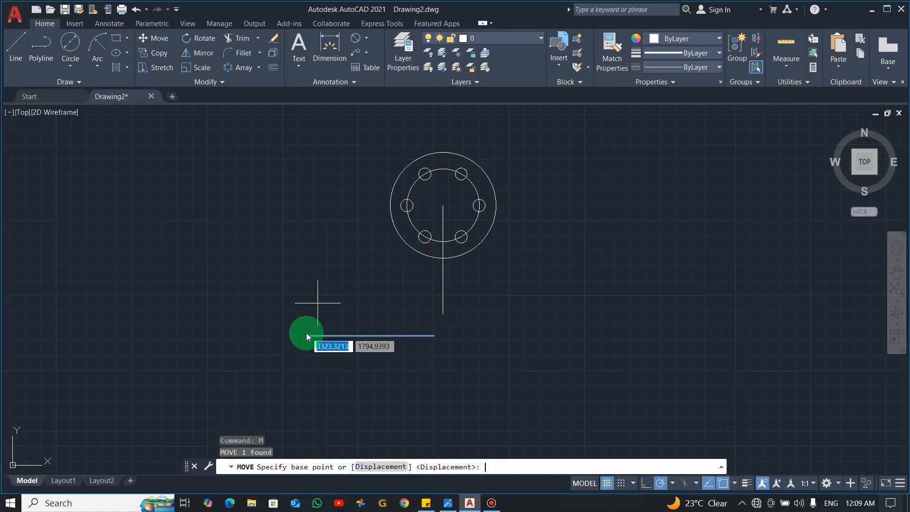
pyautogui.click(379, 336)
pyautogui.click(442, 313)
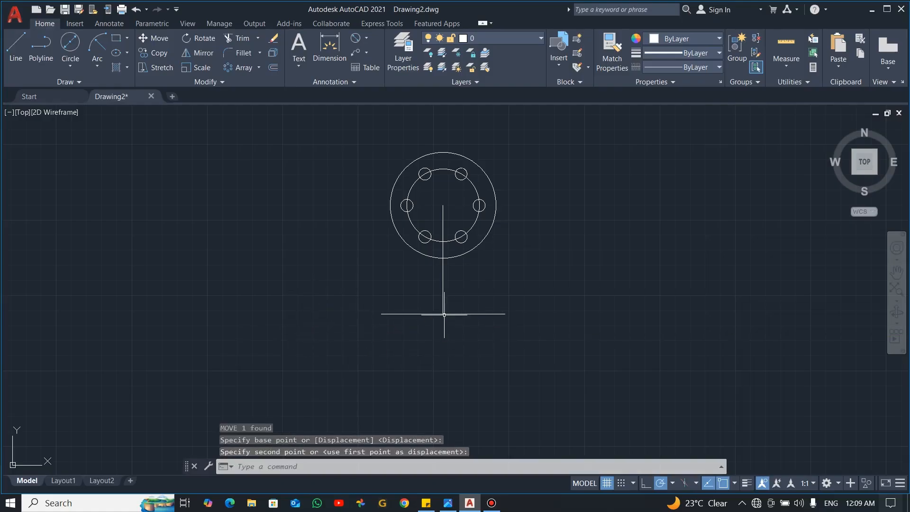
# - Check the reference image and draw a circle of diameter 18 centred on the left end of the horizontal line
pyautogui.hotkey('alt', 'Tab')
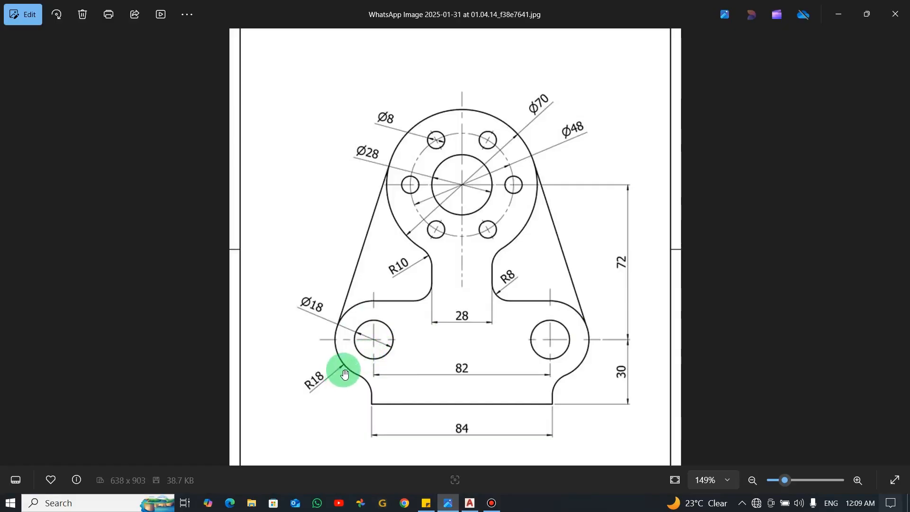
pyautogui.hotkey('alt', 'Tab')
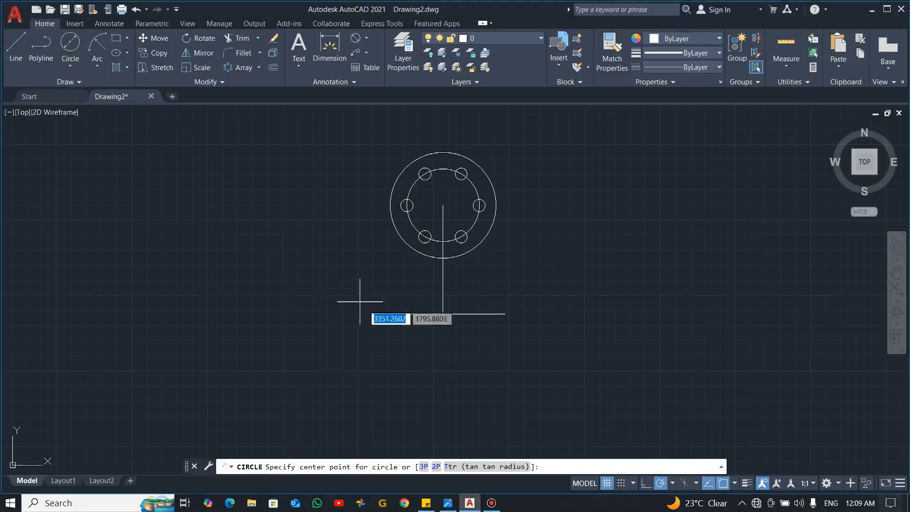
pyautogui.click(382, 314)
pyautogui.write('d')
pyautogui.press('Return')
pyautogui.write('18')
pyautogui.press('Return')
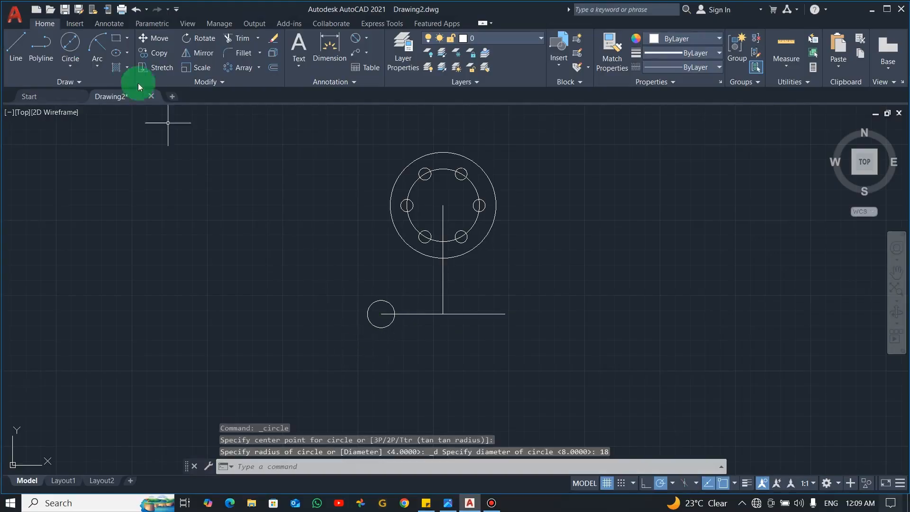
# - Draw a circle of radius 18 concentric with the 18-diameter circle at the horizontal line's left end
pyautogui.click(69, 67)
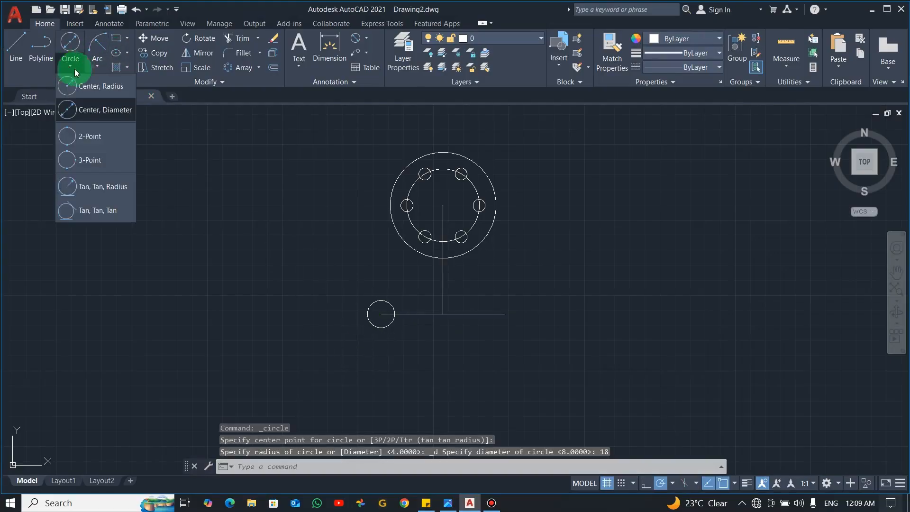
pyautogui.click(99, 90)
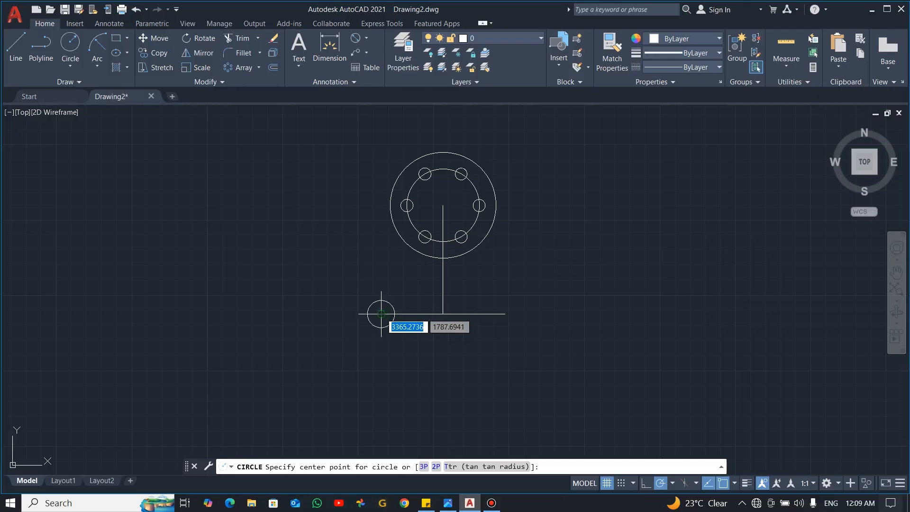
pyautogui.click(380, 314)
pyautogui.write('18')
pyautogui.press('Return')
pyautogui.press('Escape')
# - Mirror the two lower-left concentric circles about the vertical centre line, keeping the source objects
pyautogui.click(400, 355)
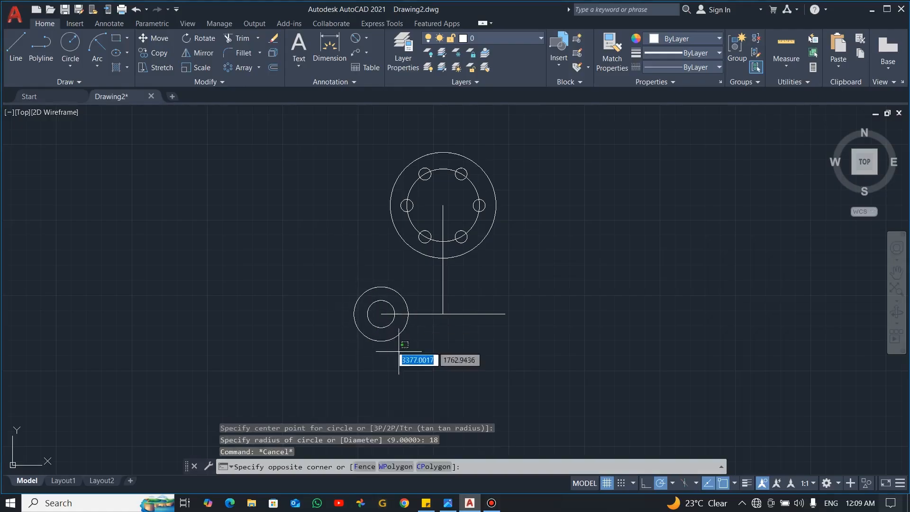
pyautogui.click(367, 325)
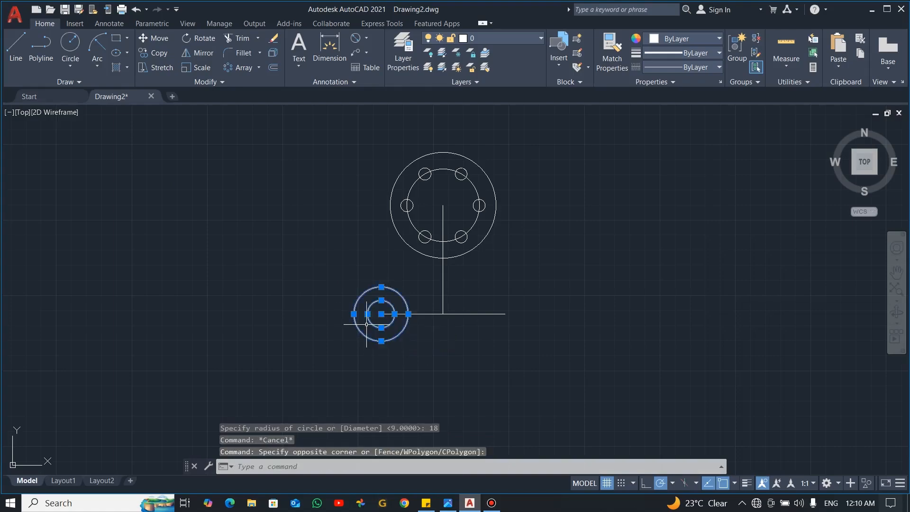
pyautogui.write('MI')
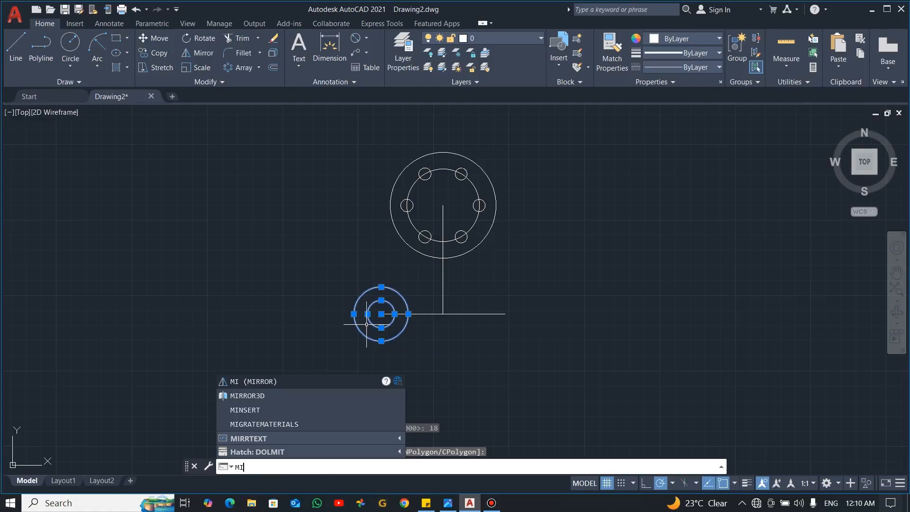
pyautogui.press('Return')
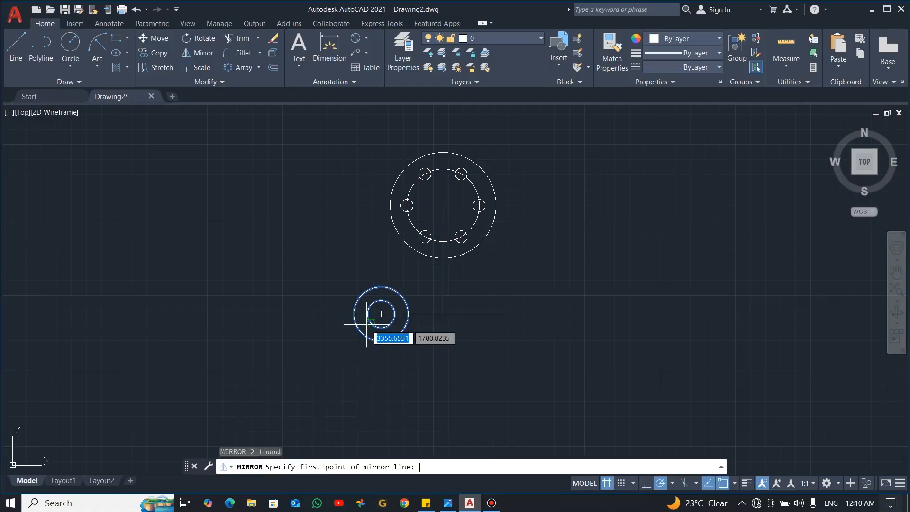
pyautogui.click(443, 313)
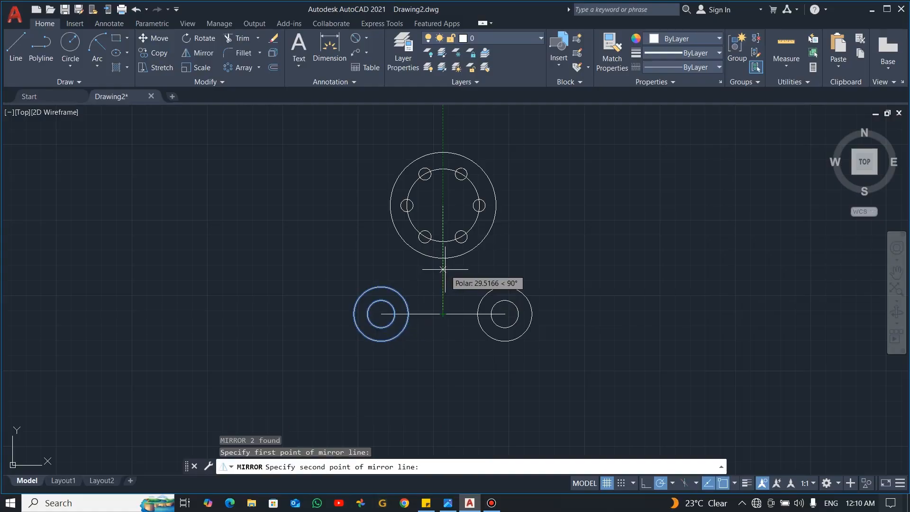
pyautogui.click(445, 270)
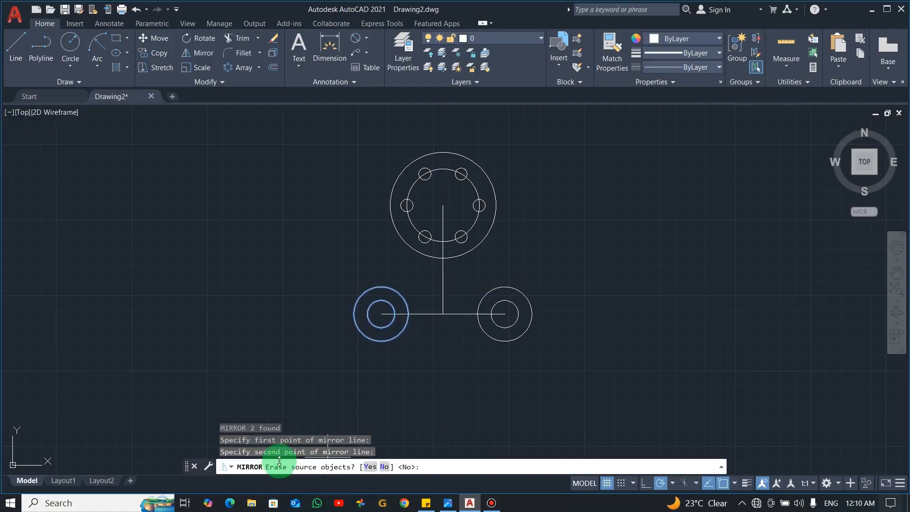
pyautogui.click(386, 467)
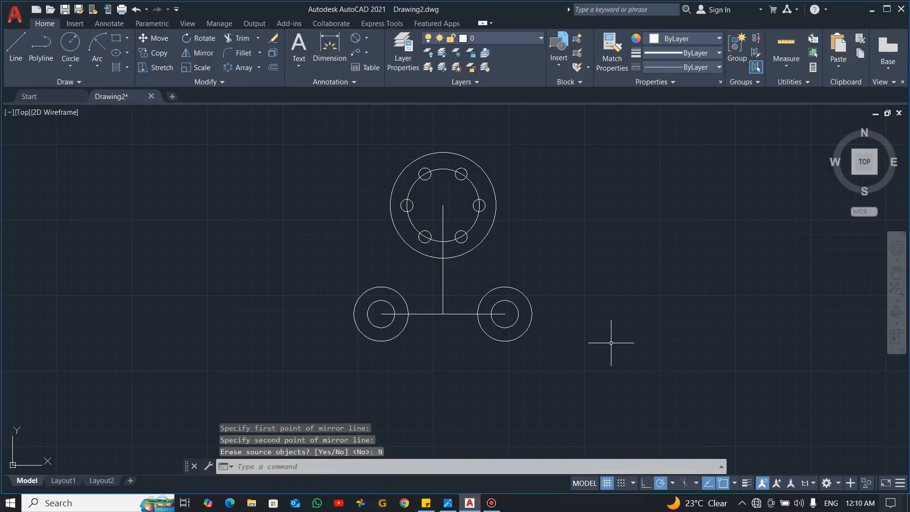
# - Check the neck width in the reference image and offset the vertical centre line by 14 to both sides
pyautogui.hotkey('alt', 'Tab')
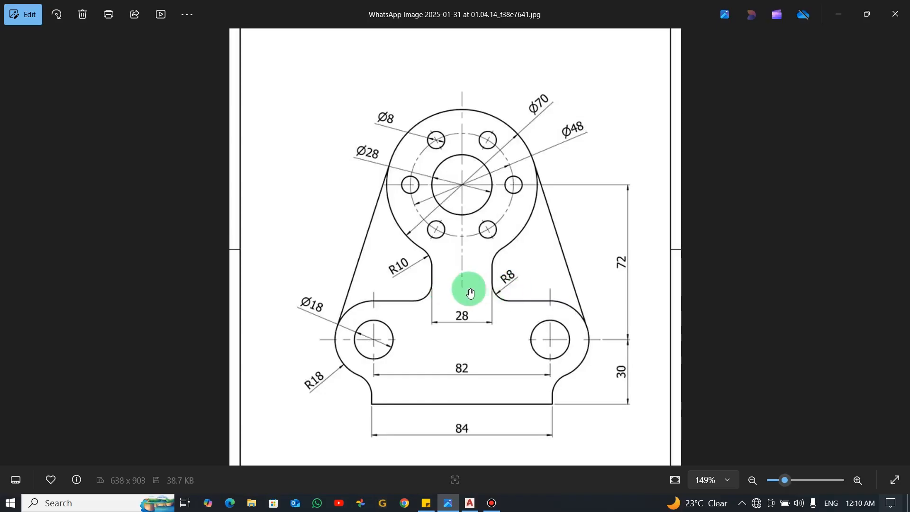
pyautogui.hotkey('alt', 'Tab')
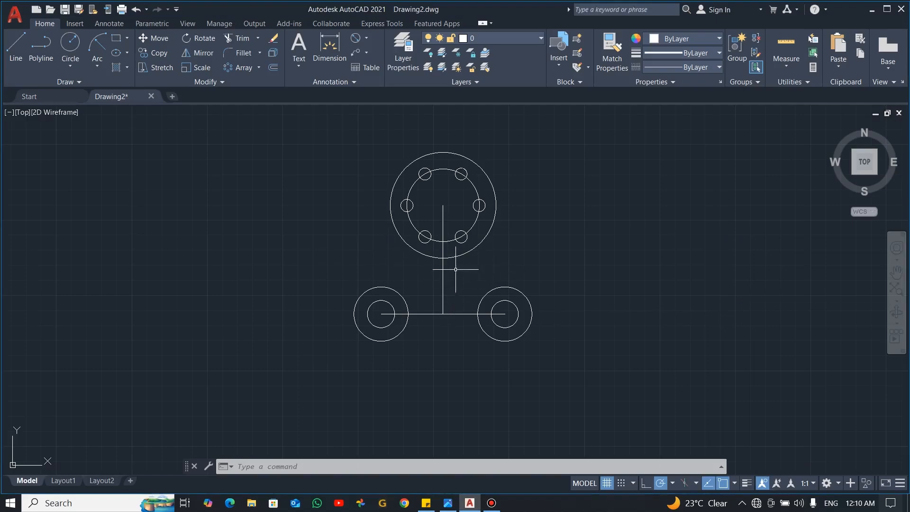
pyautogui.hotkey('alt', 'Tab')
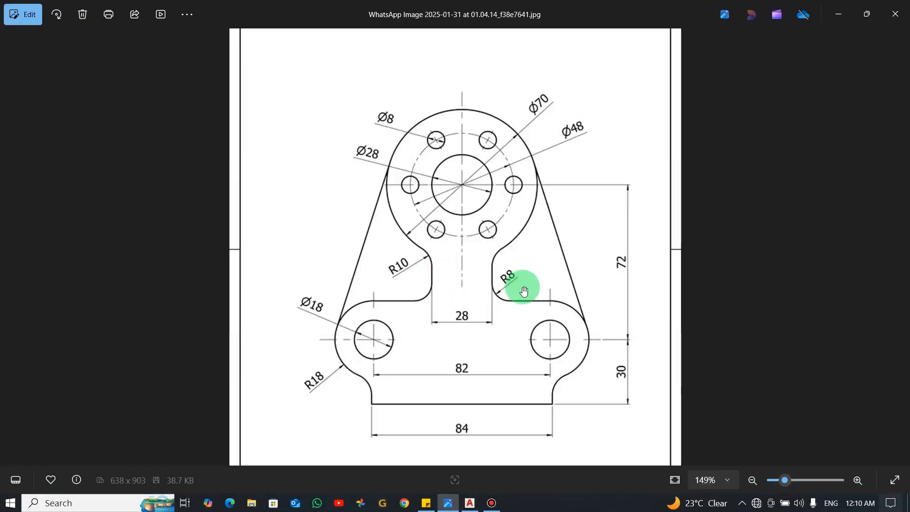
pyautogui.hotkey('alt', 'Tab')
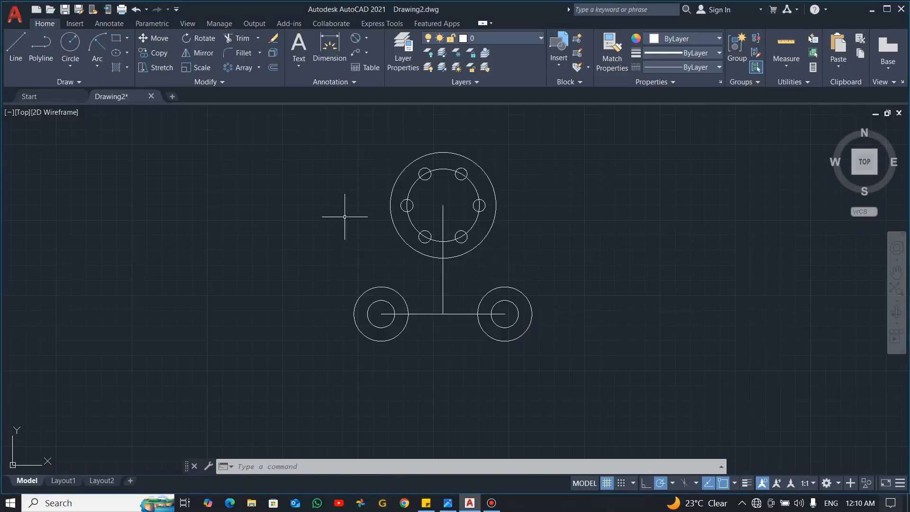
pyautogui.click(277, 66)
pyautogui.click(285, 464)
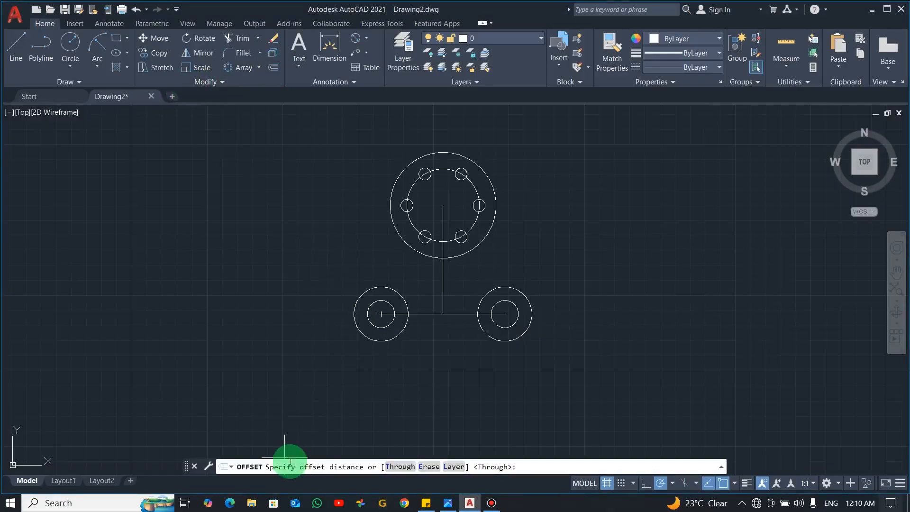
pyautogui.write('14')
pyautogui.press('Return')
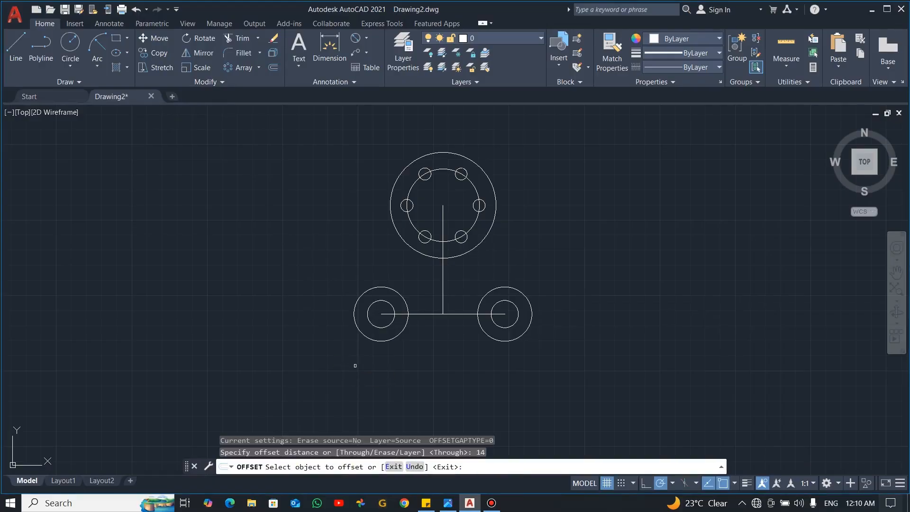
pyautogui.click(443, 271)
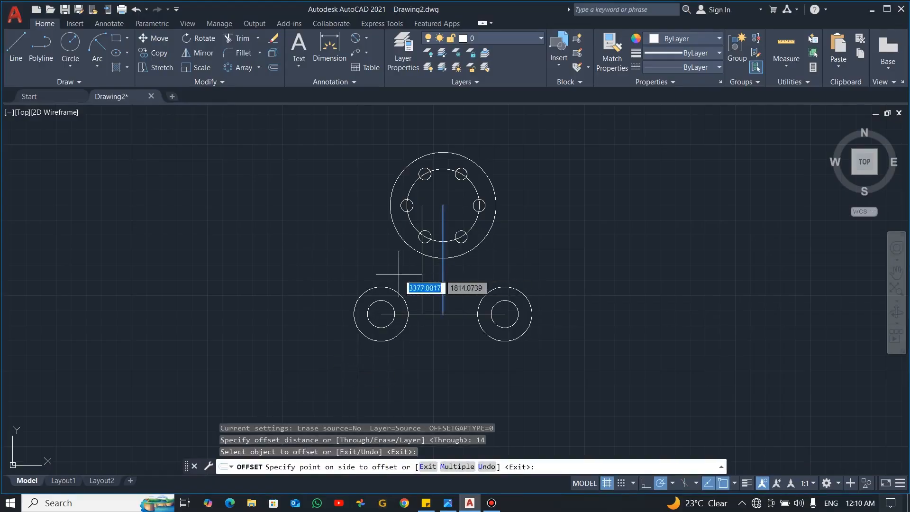
pyautogui.click(434, 278)
pyautogui.click(444, 278)
pyautogui.click(482, 270)
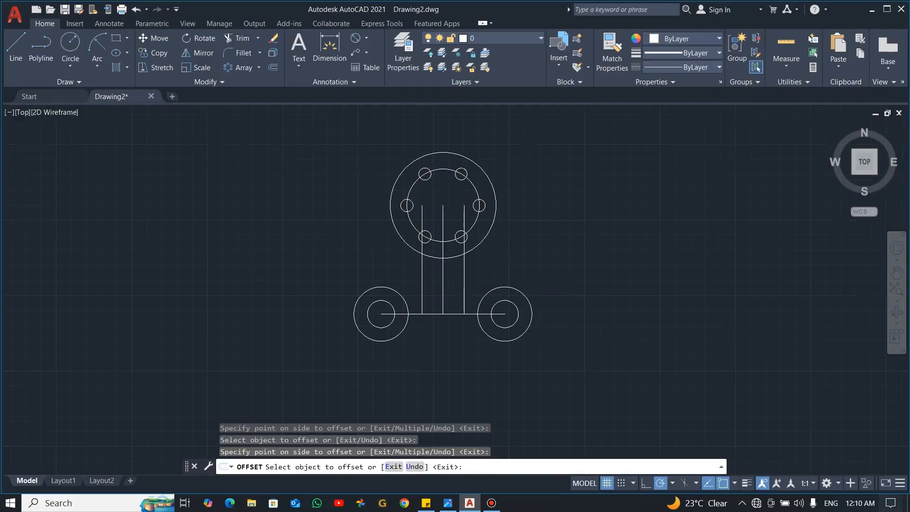
pyautogui.scroll(2, 454, 287)
pyautogui.press('Escape')
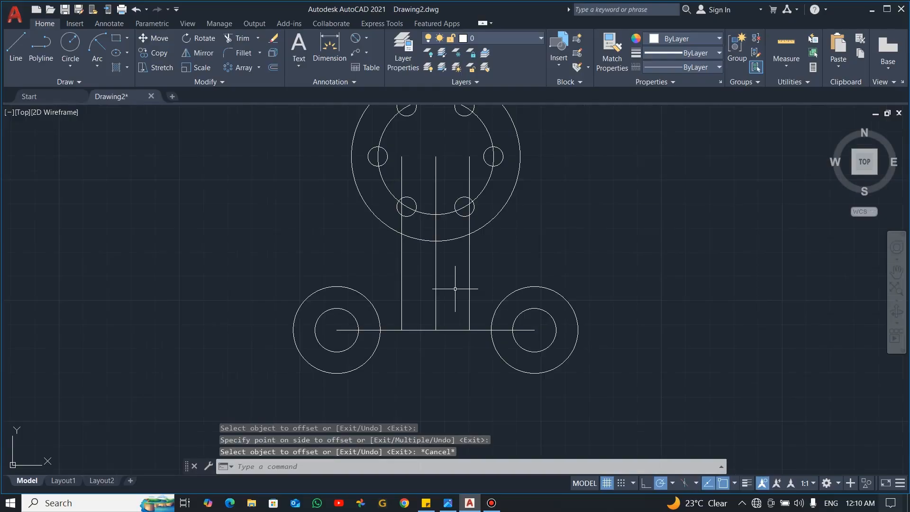
# - Draw a horizontal line between the top quadrants of the two radius-18 circles, and return to the reference image
pyautogui.click(16, 45)
pyautogui.click(336, 286)
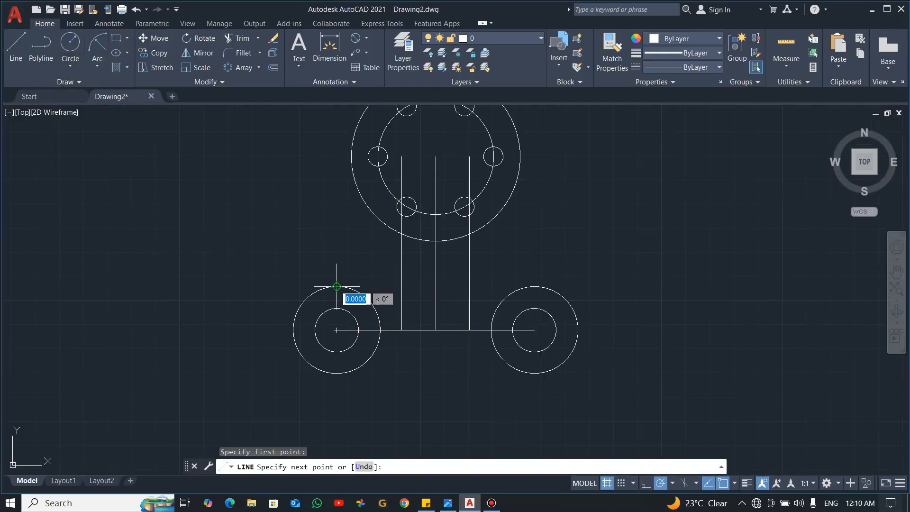
pyautogui.click(534, 287)
pyautogui.press('Escape')
pyautogui.hotkey('alt', 'Tab')
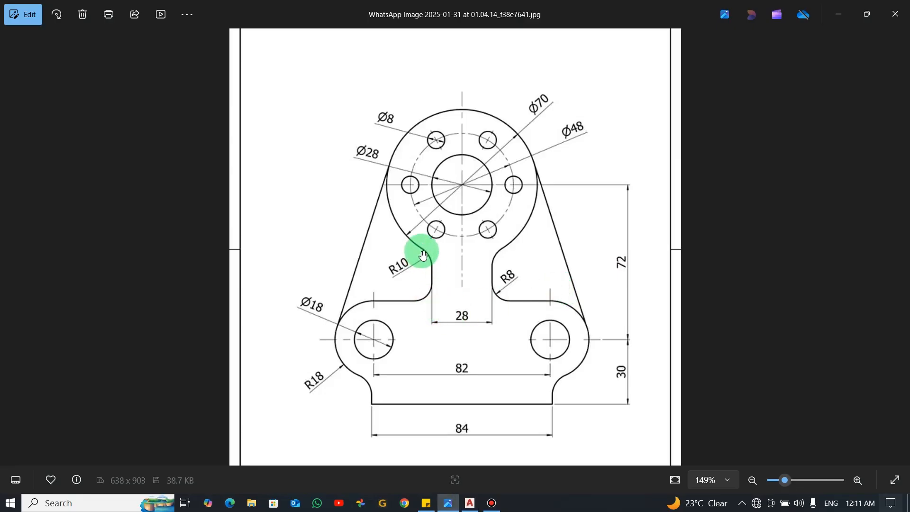
# - Draw a radius 10 circle tangent to the 70-diameter circle and the left neck line
pyautogui.hotkey('alt', 'Tab')
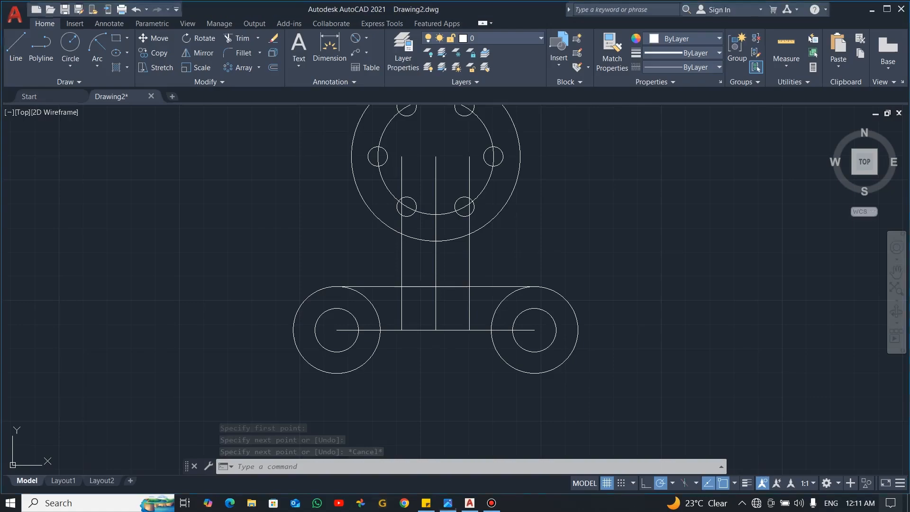
pyautogui.click(72, 67)
pyautogui.click(102, 186)
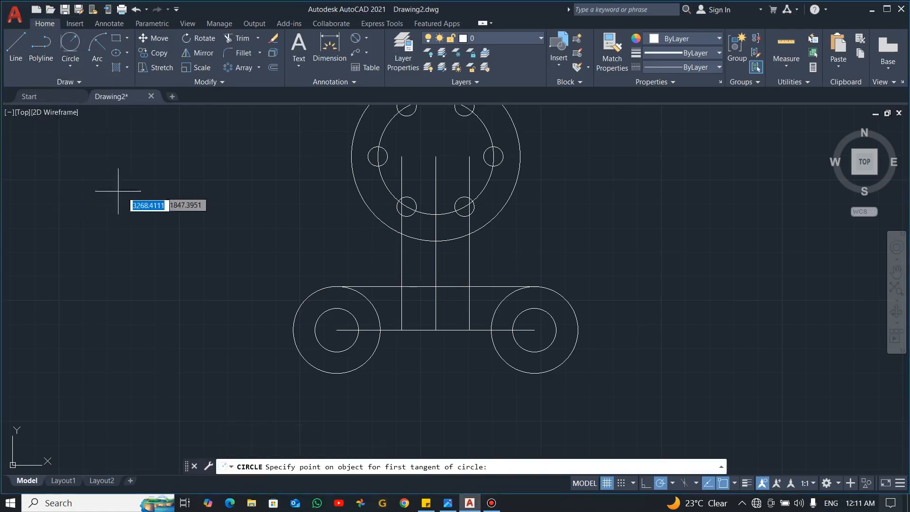
pyautogui.click(387, 228)
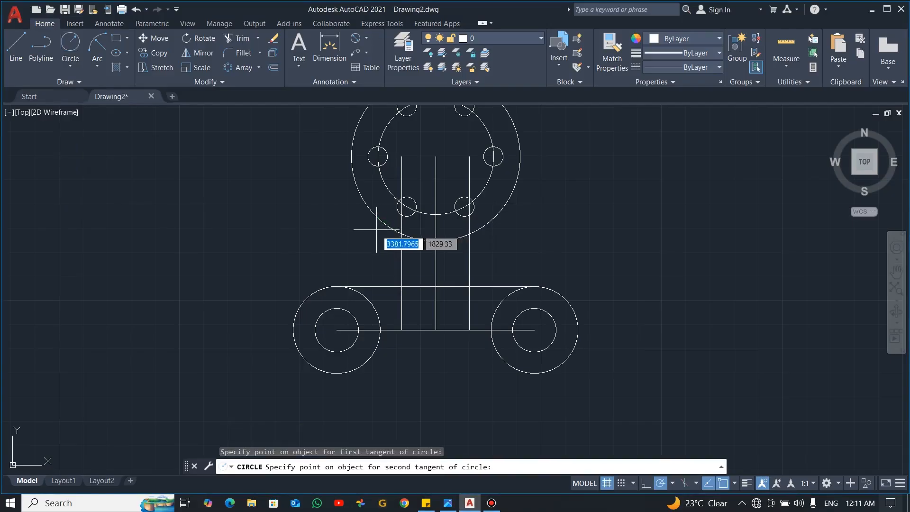
pyautogui.click(399, 246)
pyautogui.write('10')
pyautogui.press('Return')
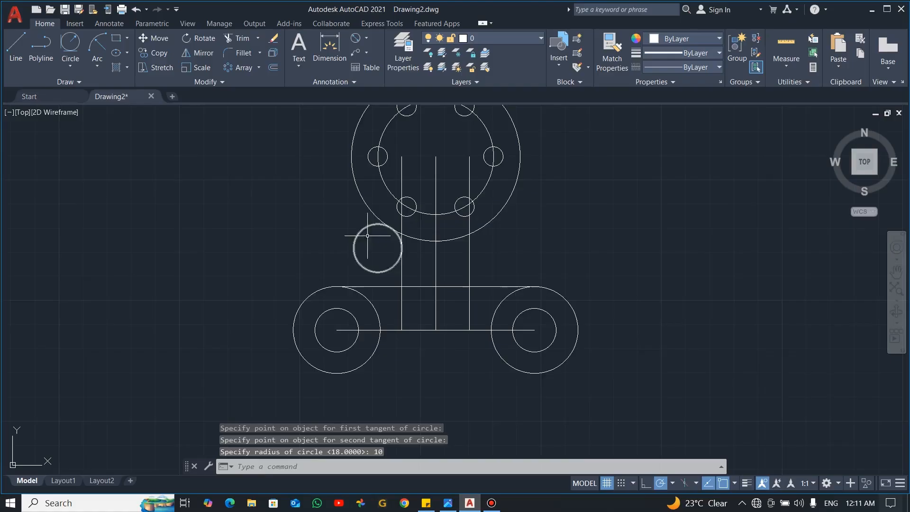
# - Trim away the outer part of the radius 10 circle, leaving only the fillet arc at the neck
pyautogui.scroll(4, 417, 227)
pyautogui.scroll(-2, 417, 229)
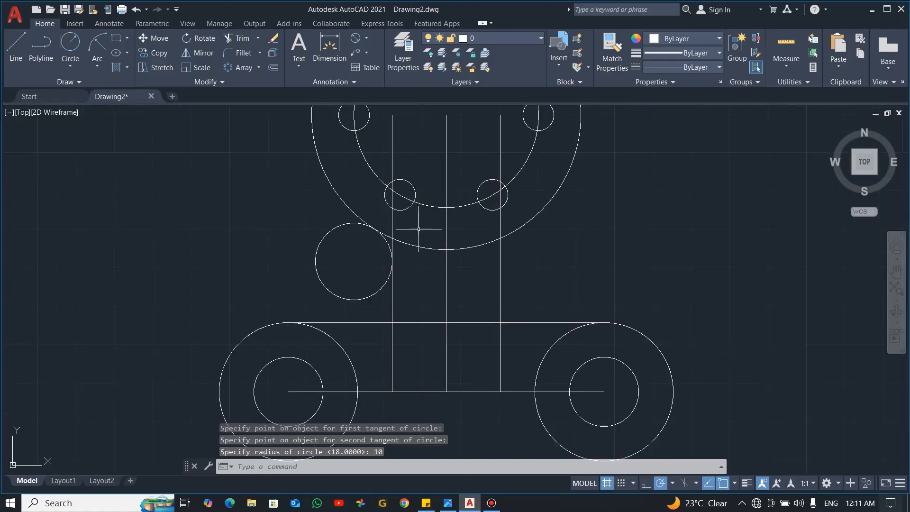
pyautogui.write('tr')
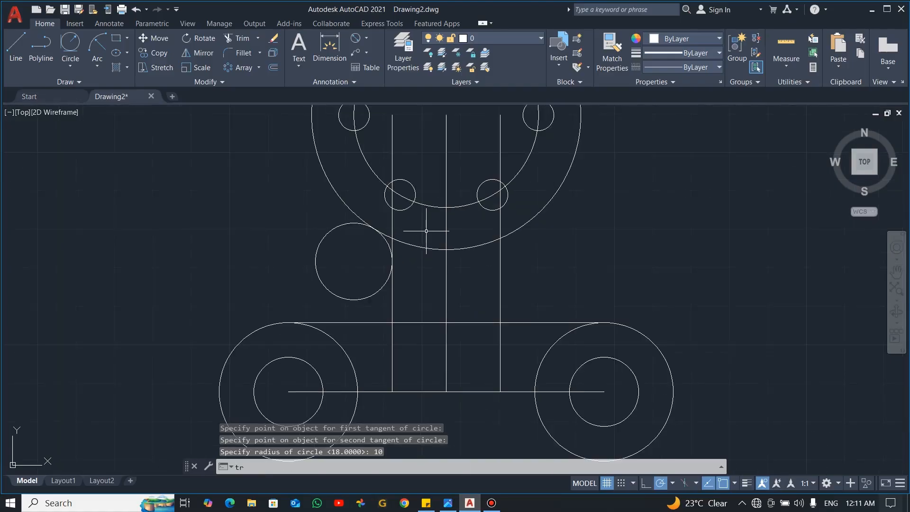
pyautogui.press('Return')
pyautogui.moveTo(373, 254); pyautogui.dragTo(289, 257)
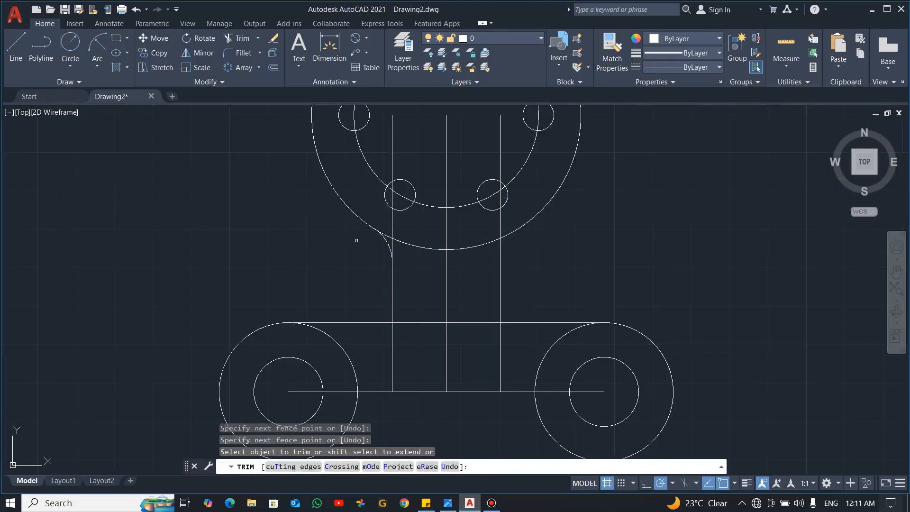
pyautogui.press('Escape')
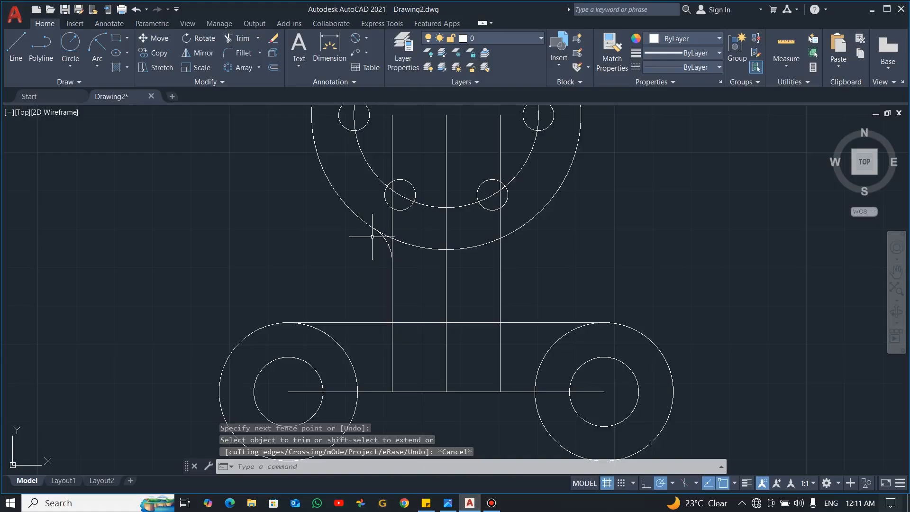
# - Mirror the radius 10 fillet arc about the vertical centre line, keeping the source object
pyautogui.scroll(2, 386, 237)
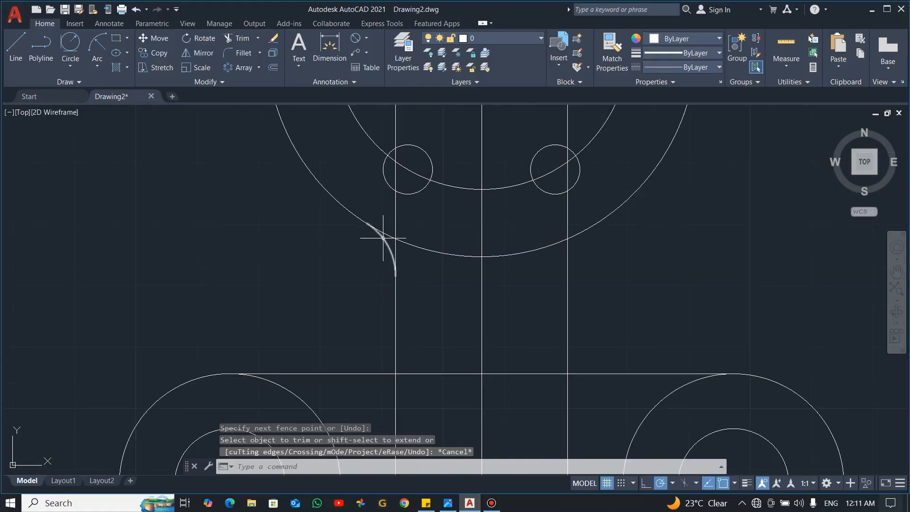
pyautogui.click(382, 238)
pyautogui.write('m')
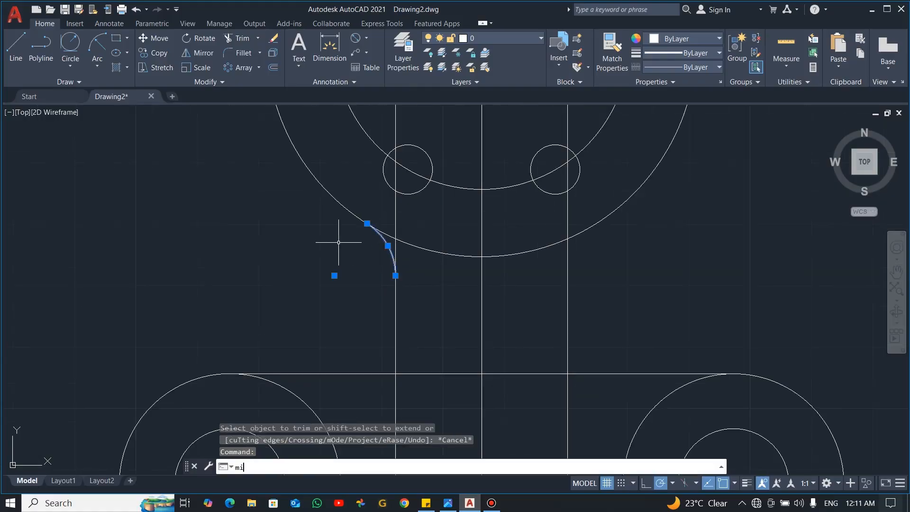
pyautogui.write('i')
pyautogui.press('Return')
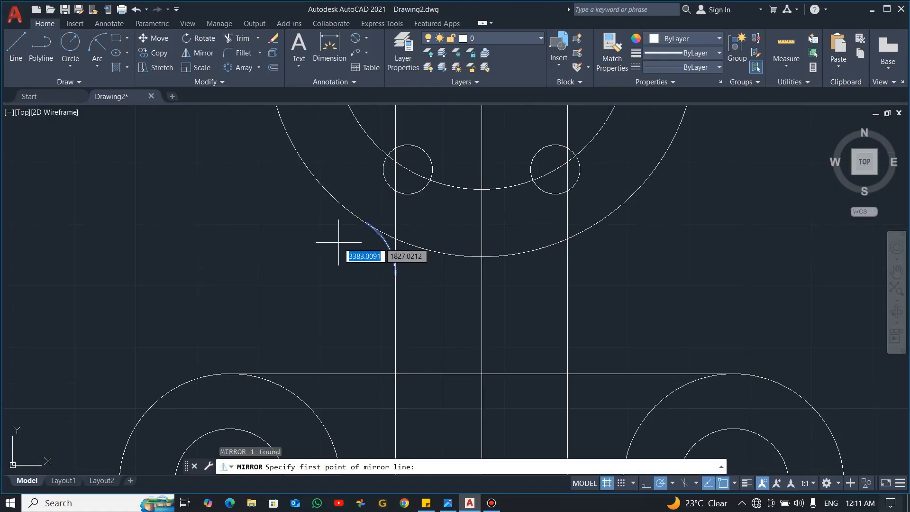
pyautogui.click(481, 256)
pyautogui.click(482, 306)
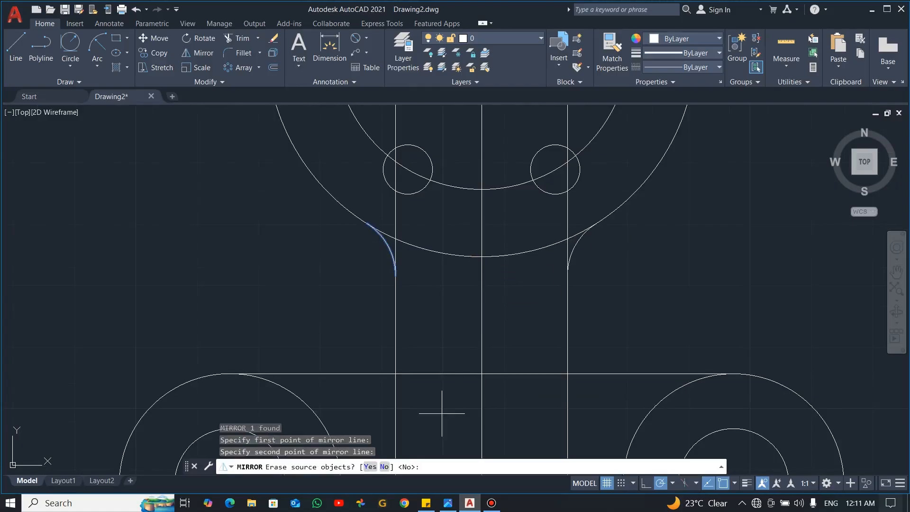
pyautogui.click(380, 468)
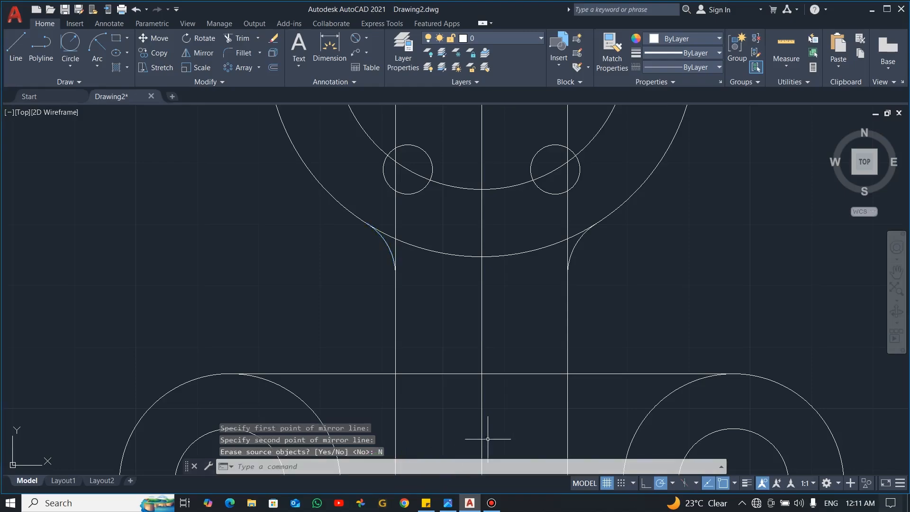
# - Trim the 70-diameter circle and both neck lines where they overrun the two radius 10 arcs
pyautogui.write('TR')
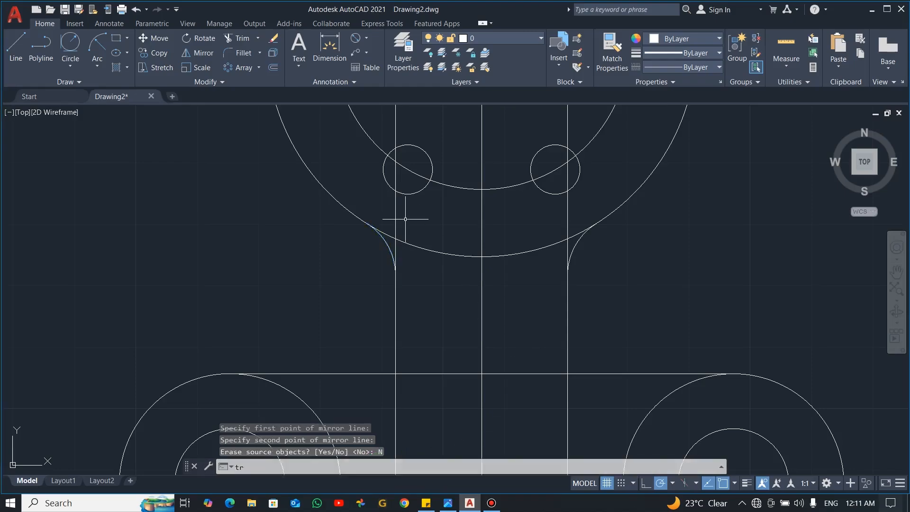
pyautogui.press('Return')
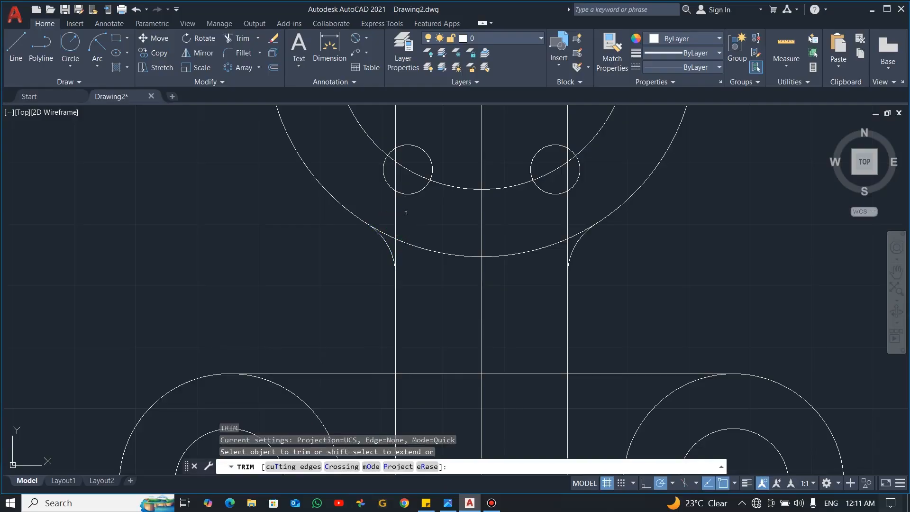
pyautogui.click(390, 238)
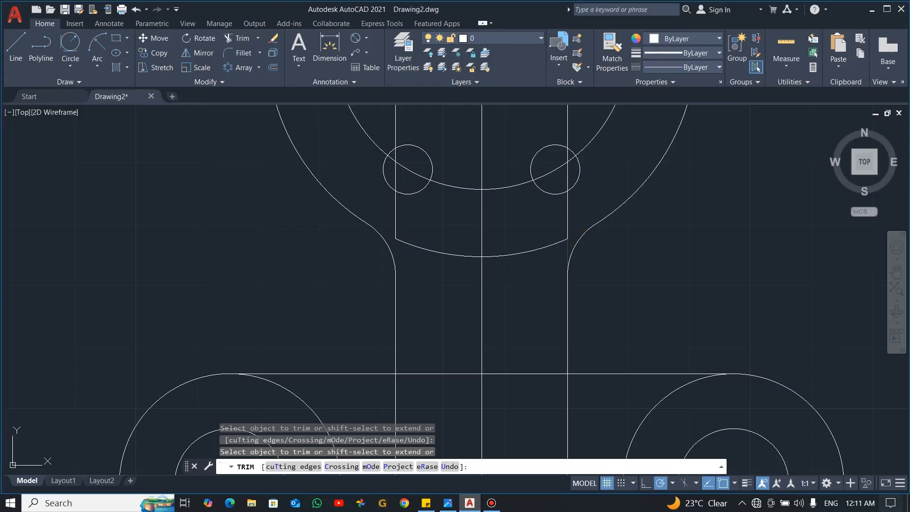
pyautogui.press('Escape')
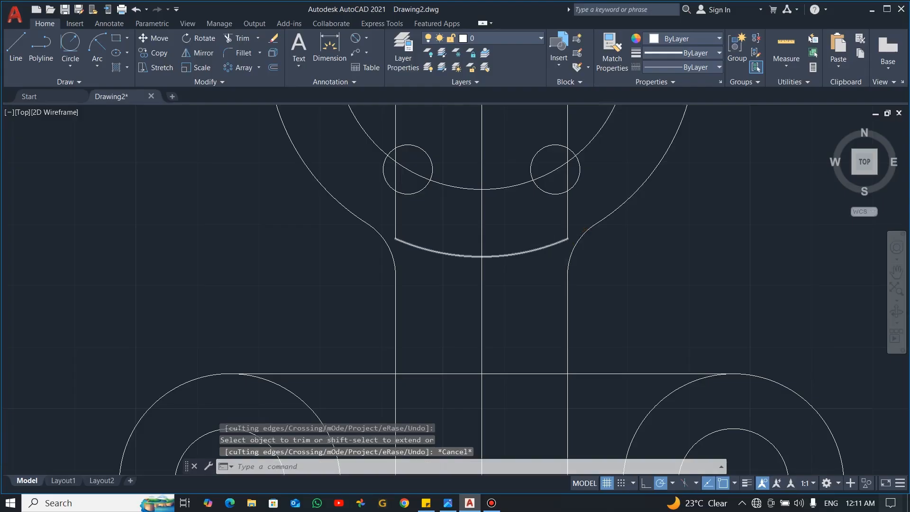
# - Check the lower neck radius in the reference image and draw a radius 8 circle tangent to the right neck line and the horizontal line
pyautogui.scroll(-2, 549, 246)
pyautogui.moveTo(534, 356); pyautogui.dragTo(535, 340, button='middle')
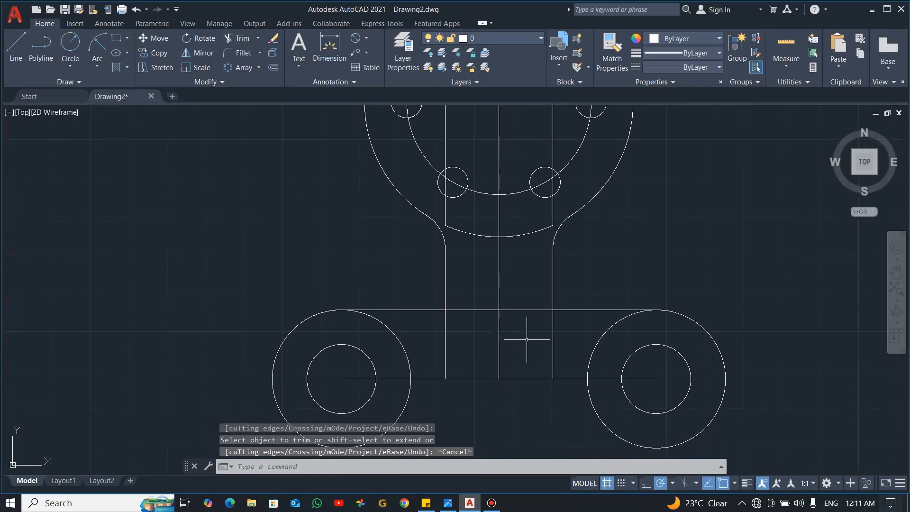
pyautogui.hotkey('alt', 'Tab')
pyautogui.click(419, 319)
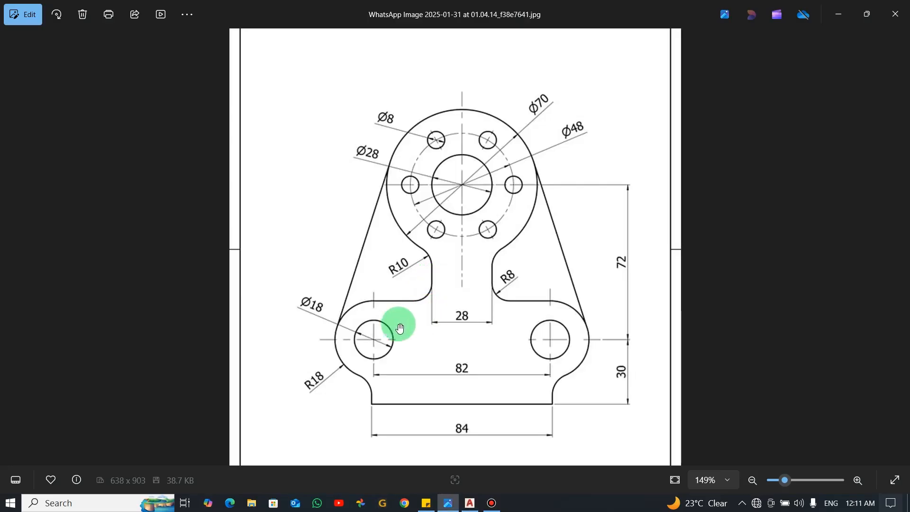
pyautogui.hotkey('alt', 'Tab')
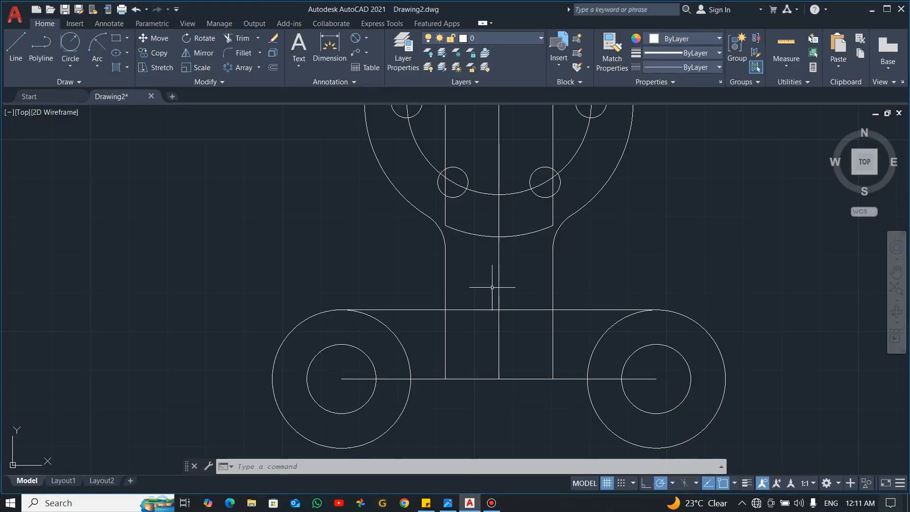
pyautogui.click(73, 45)
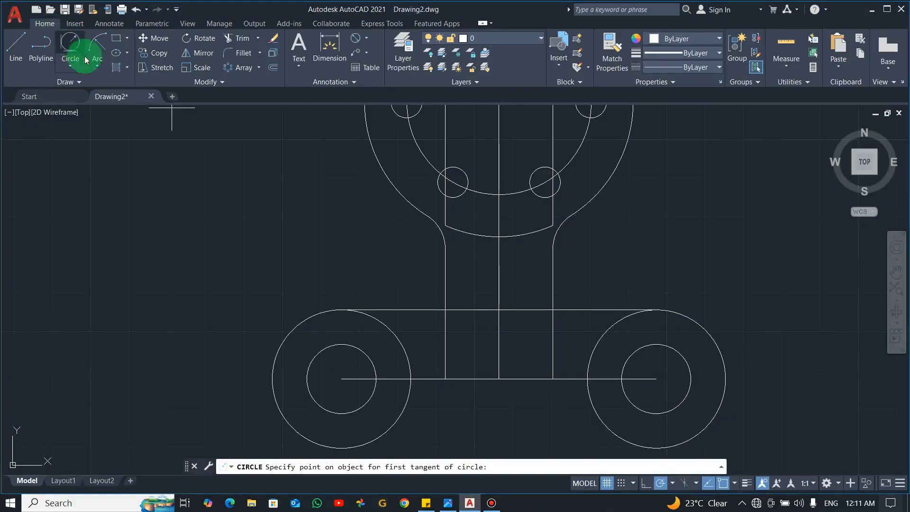
pyautogui.click(552, 287)
pyautogui.click(567, 309)
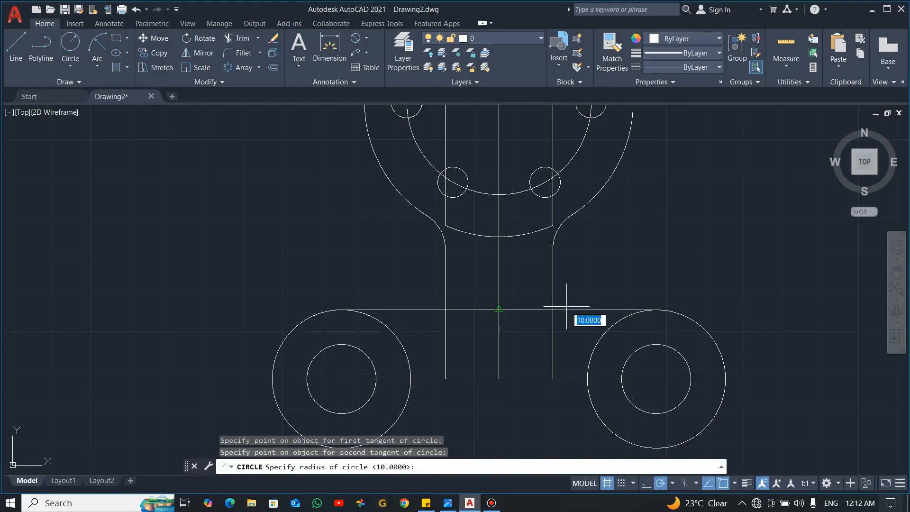
pyautogui.write('8')
pyautogui.press('Return')
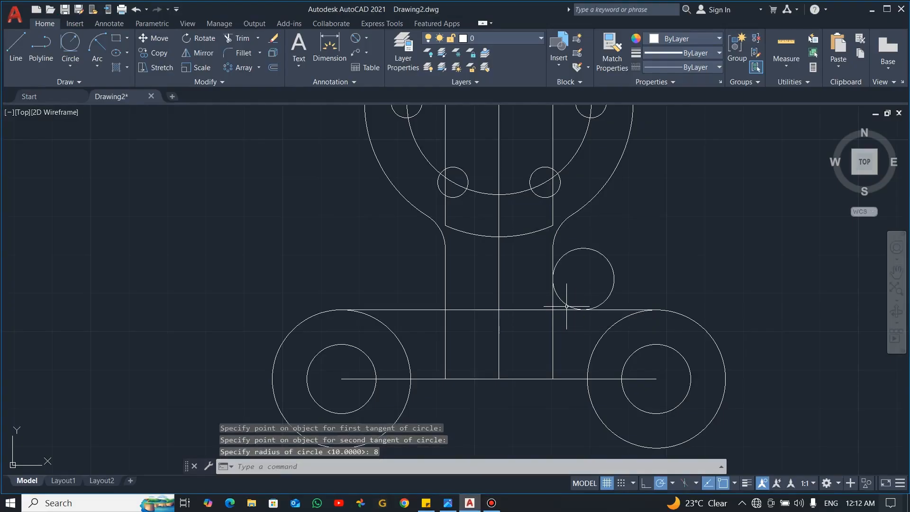
# - Trim the radius 8 circle down to the fillet arc between the right neck line and the horizontal line
pyautogui.write('tr')
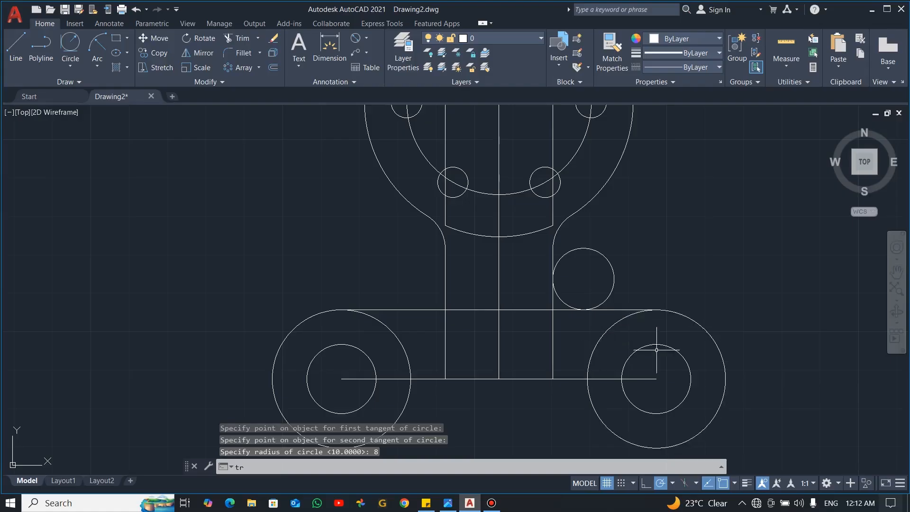
pyautogui.press('Return')
pyautogui.moveTo(645, 242); pyautogui.dragTo(593, 271)
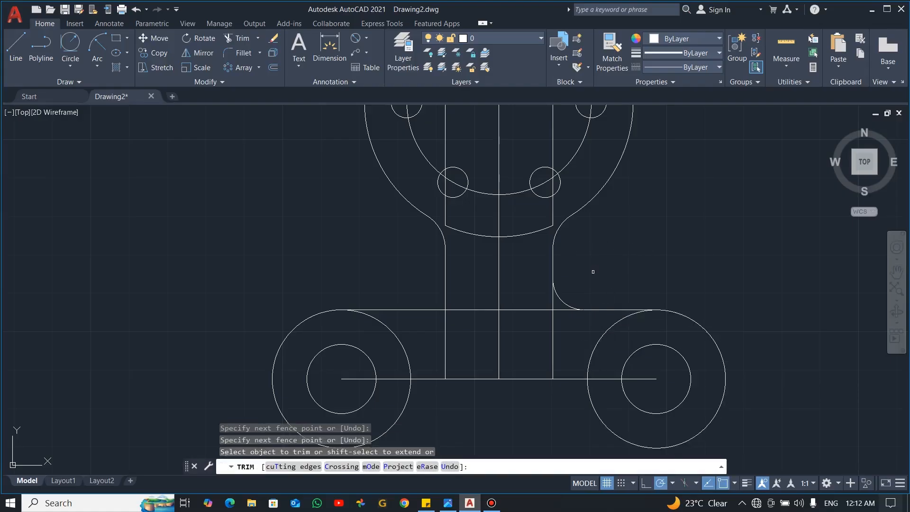
pyautogui.press('Escape')
# - Mirror the radius 8 fillet arc about the vertical centre line, keeping the source object
pyautogui.click(564, 301)
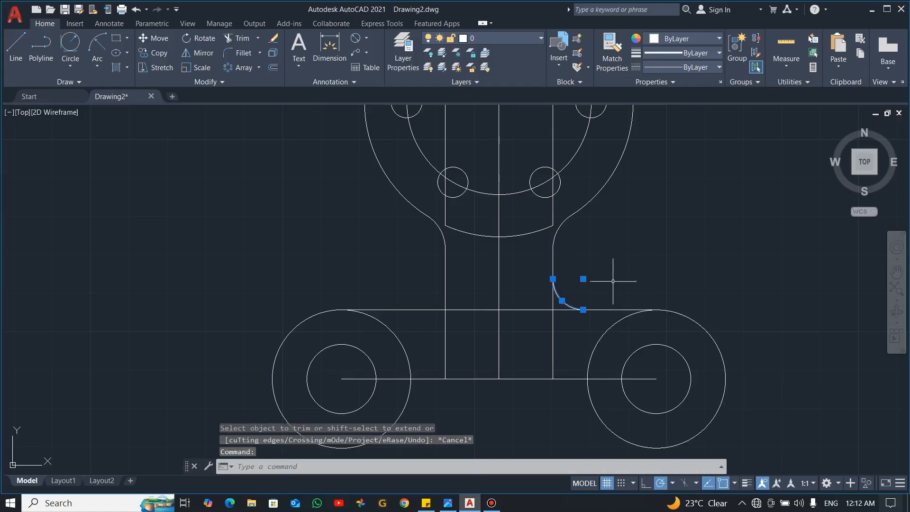
pyautogui.write('MI')
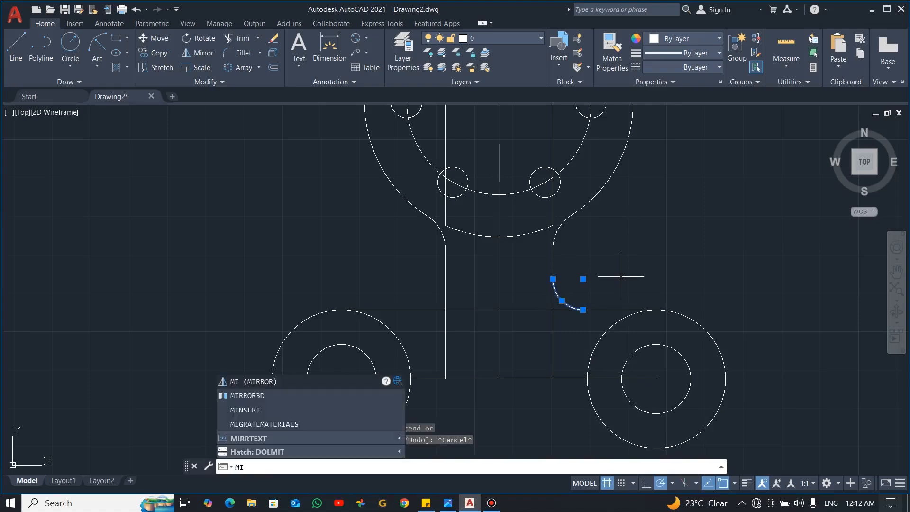
pyautogui.press('Return')
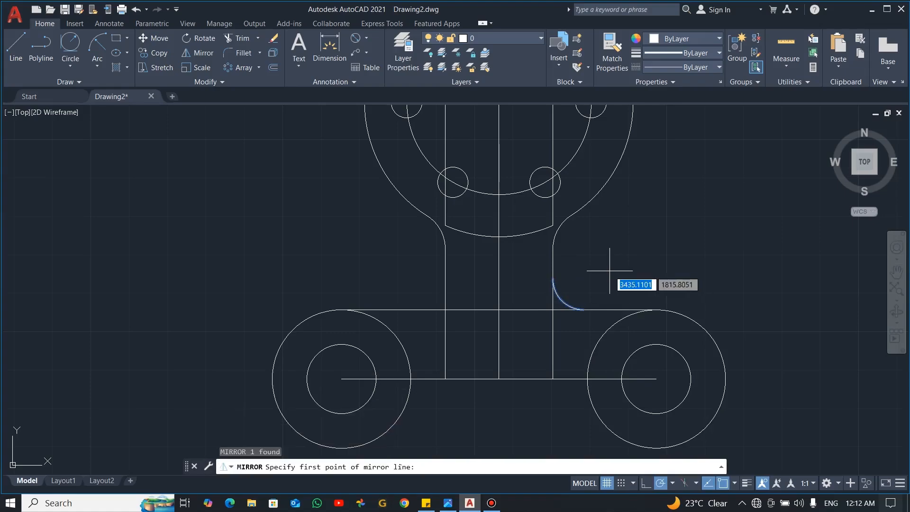
pyautogui.click(499, 309)
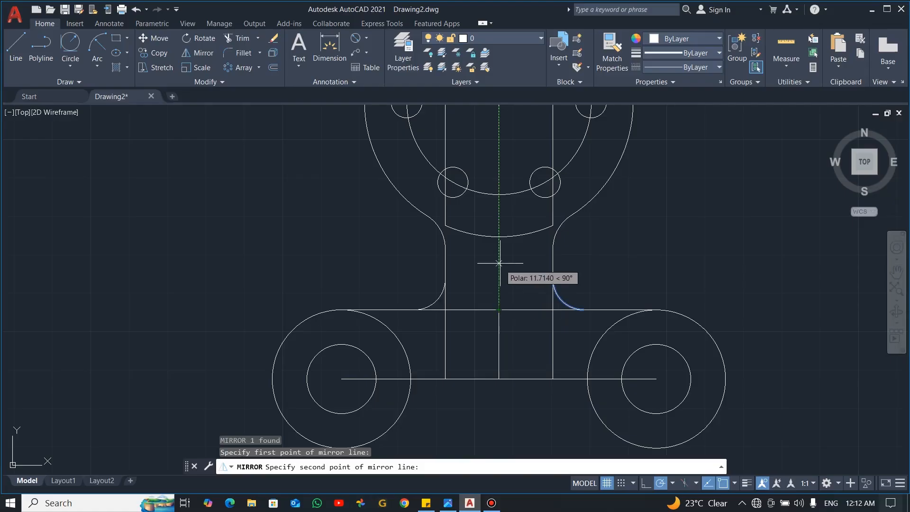
pyautogui.click(505, 250)
pyautogui.click(385, 467)
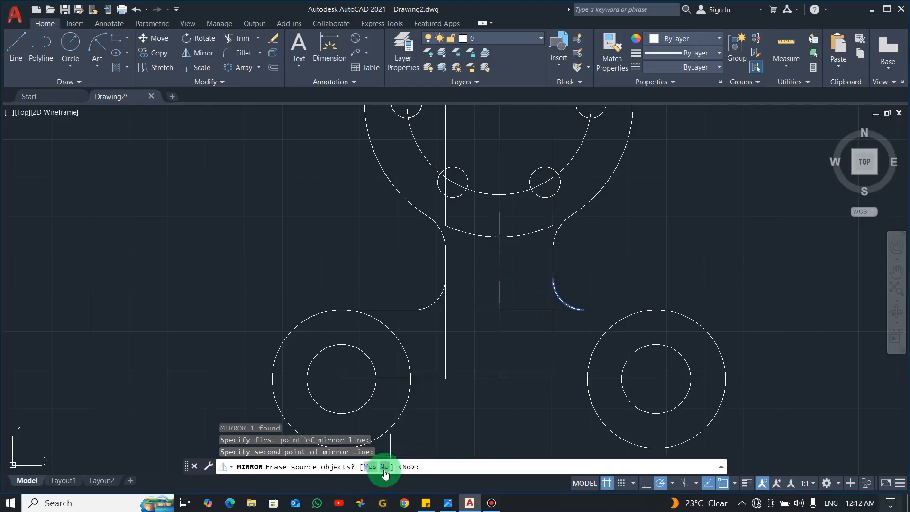
# - Trim the corner segments of the neck lines and the horizontal line outside both radius 8 arcs
pyautogui.write('tr')
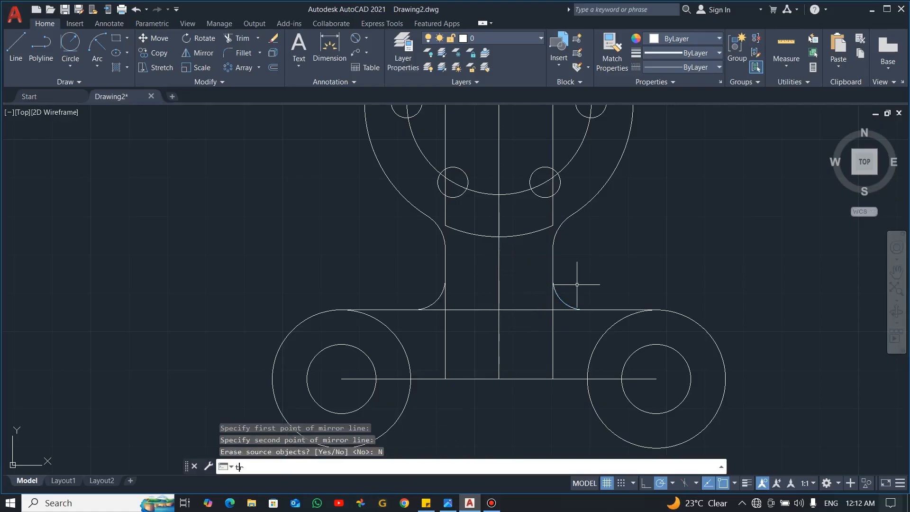
pyautogui.press('Return')
pyautogui.scroll(2, 434, 309)
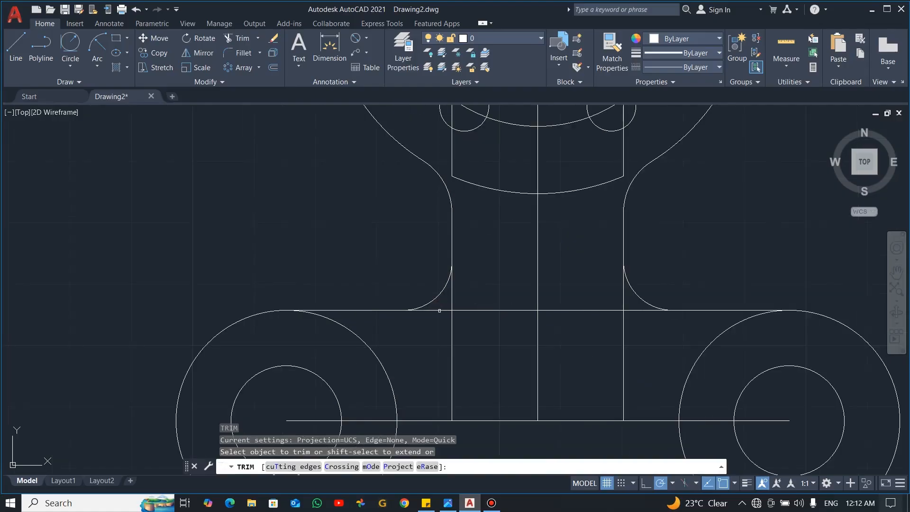
pyautogui.click(438, 311)
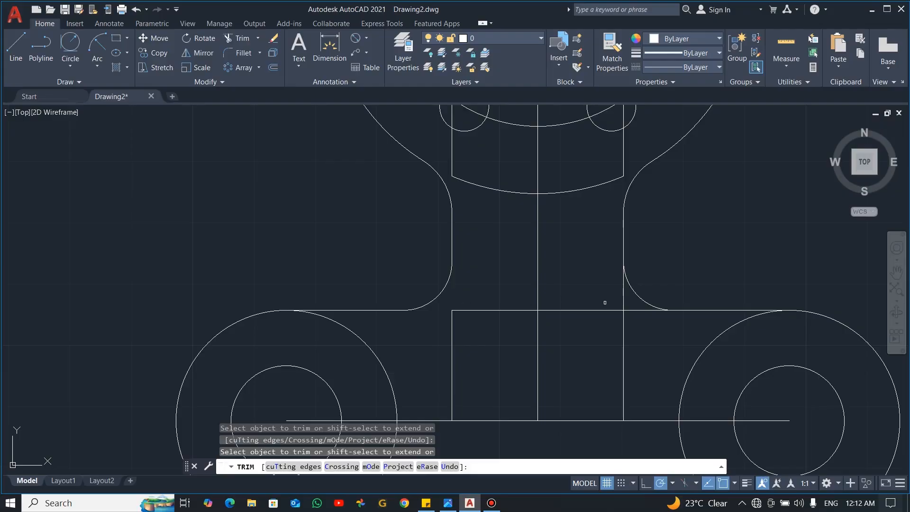
pyautogui.press('Escape')
# - Erase the vertical centre line, the two vertical lines below the neck and the horizontal segment between them
pyautogui.click(635, 314)
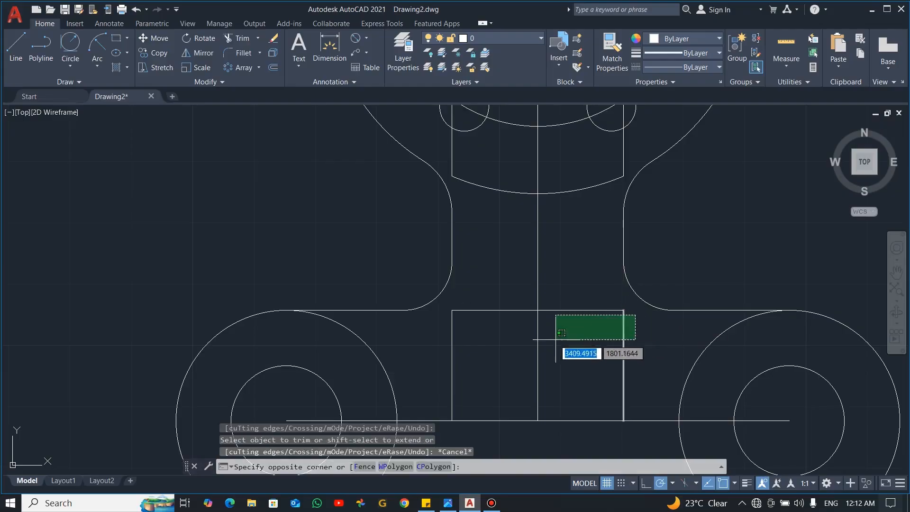
pyautogui.click(432, 380)
pyautogui.click(585, 285)
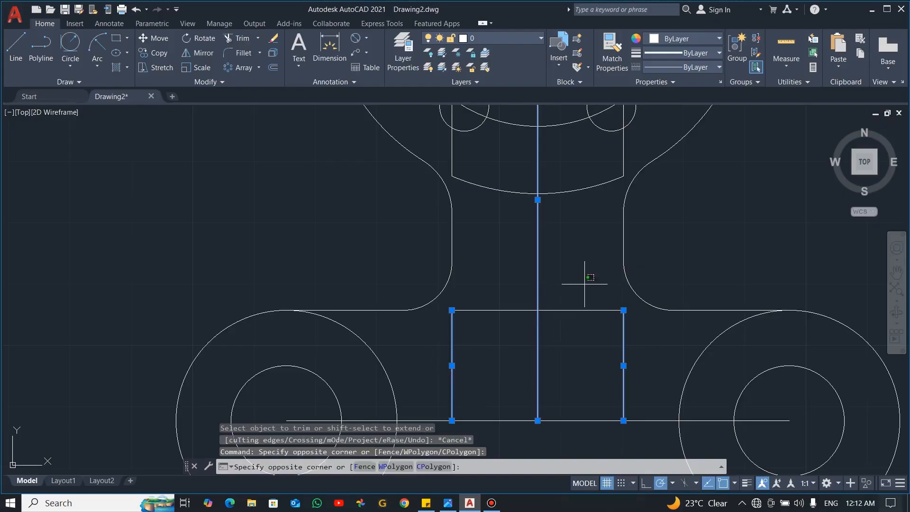
pyautogui.click(552, 348)
pyautogui.press('Delete')
pyautogui.scroll(-3, 550, 348)
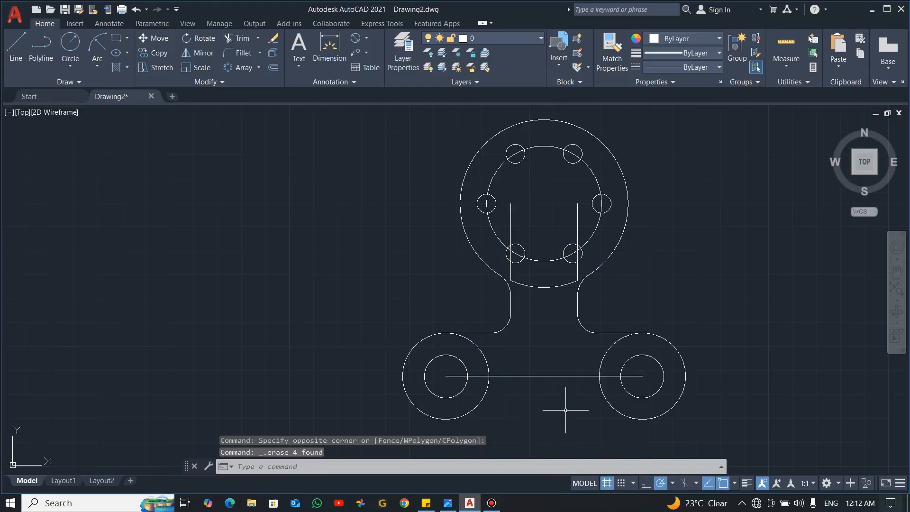
# - Erase the leftover lower arc and the two vertical construction lines inside the upper circles
pyautogui.click(546, 274)
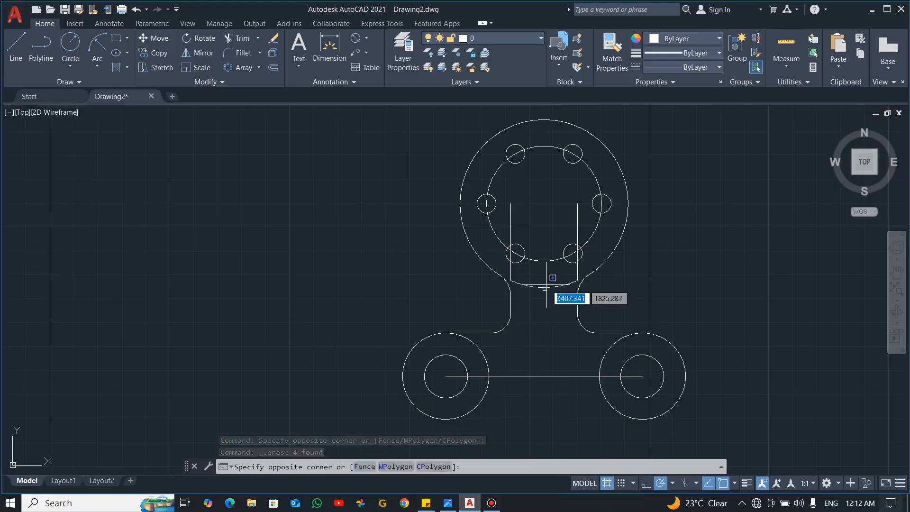
pyautogui.click(530, 281)
pyautogui.click(524, 219)
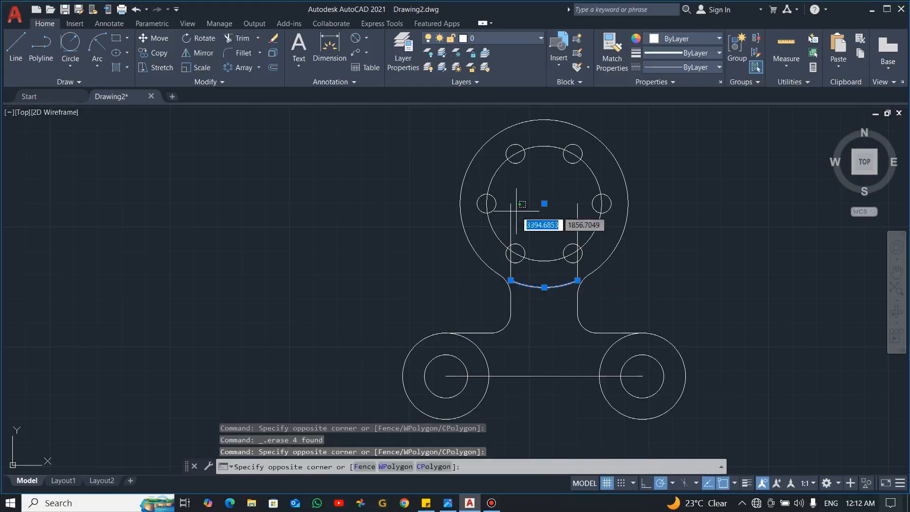
pyautogui.click(504, 222)
pyautogui.click(589, 207)
pyautogui.click(567, 222)
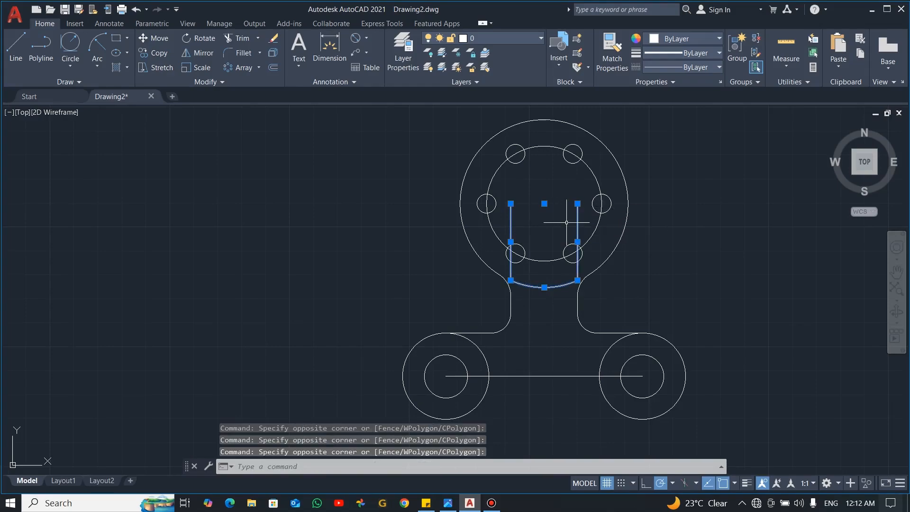
pyautogui.press('Delete')
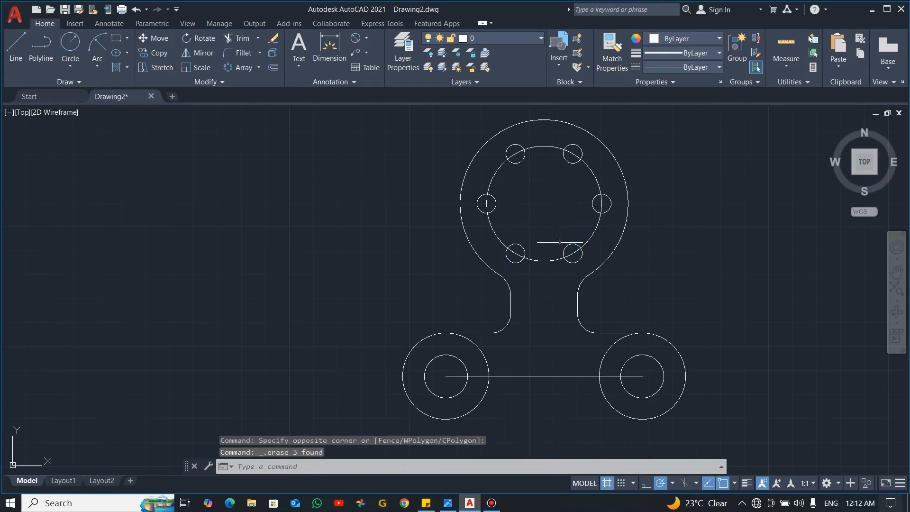
# - Check the base width in the reference image and draw a horizontal line 84 long below the two lugs
pyautogui.hotkey('alt', 'Tab')
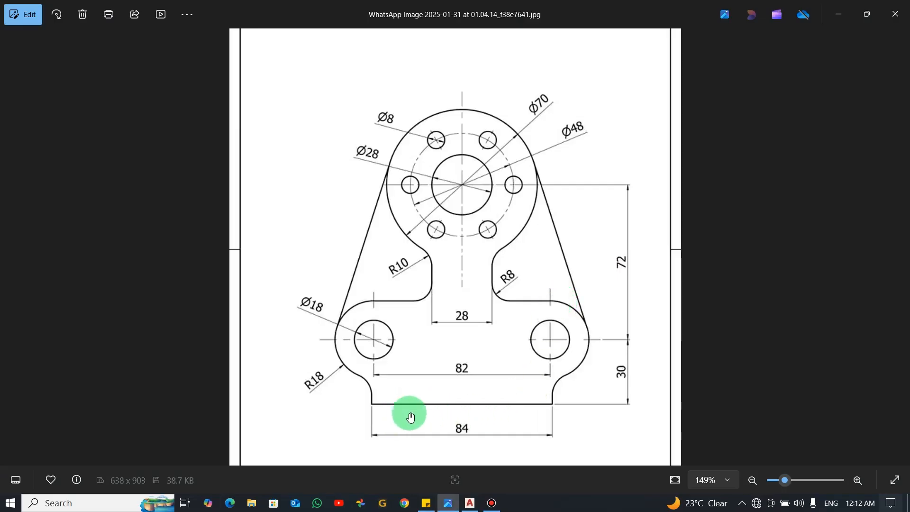
pyautogui.hotkey('alt', 'Tab')
pyautogui.moveTo(552, 404)
pyautogui.mouseDown(button='middle')
pyautogui.moveTo(549, 376)
pyautogui.moveTo(466, 336)
pyautogui.mouseUp(button='middle')
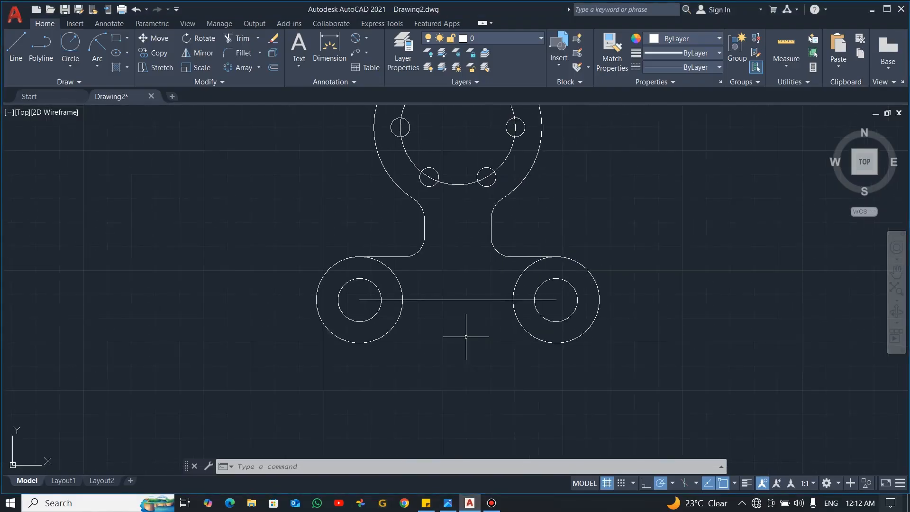
pyautogui.click(19, 49)
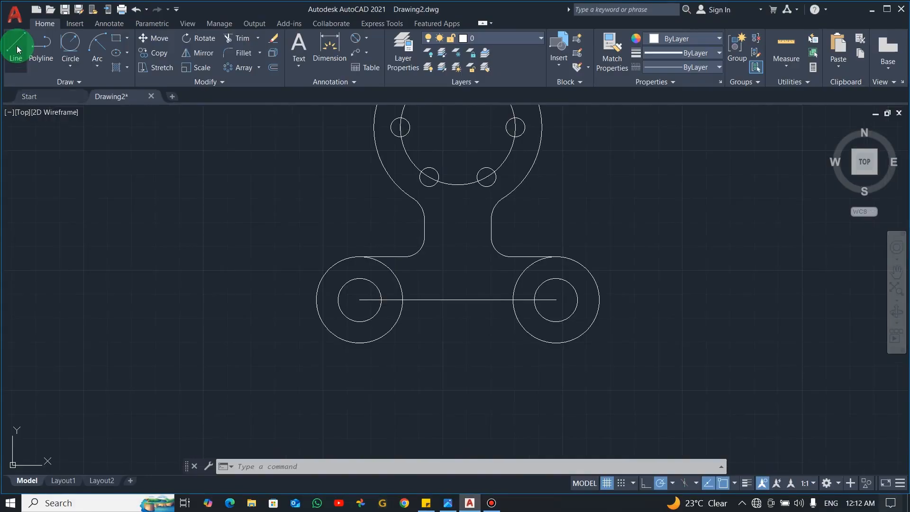
pyautogui.click(387, 394)
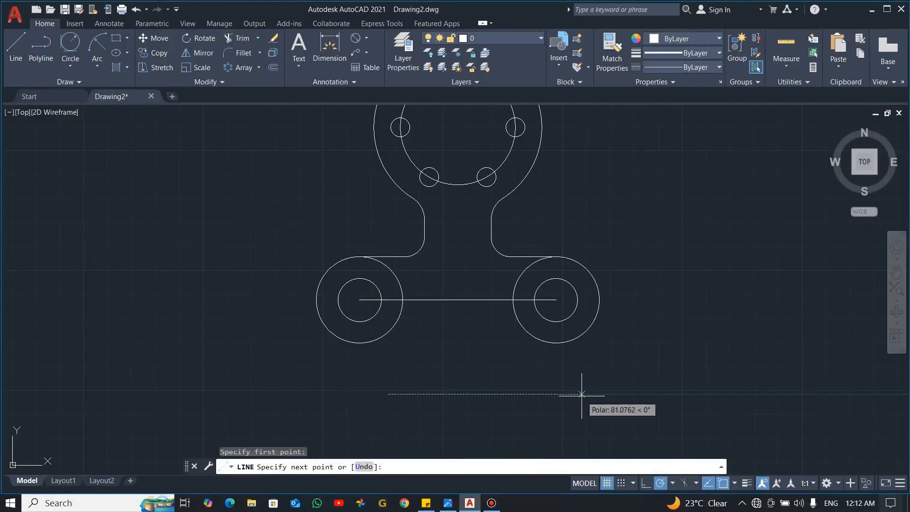
pyautogui.write('84')
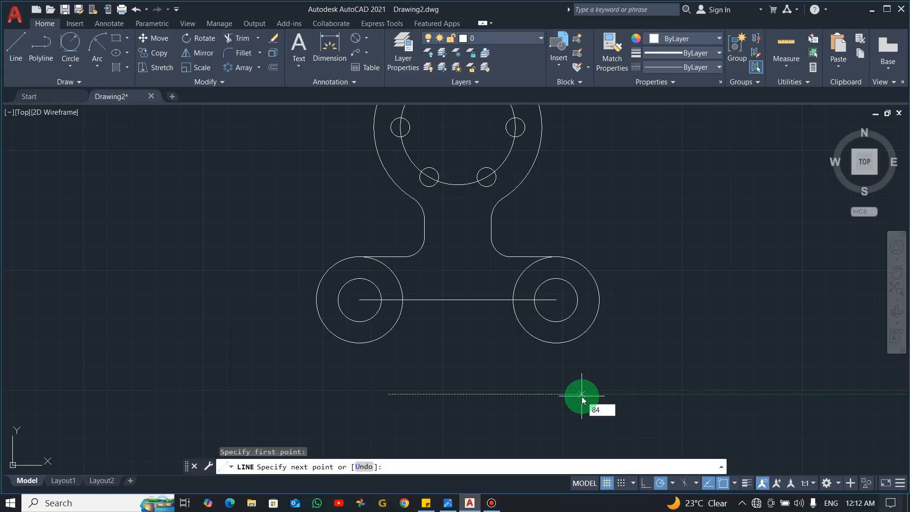
pyautogui.press('Return')
pyautogui.press('Escape')
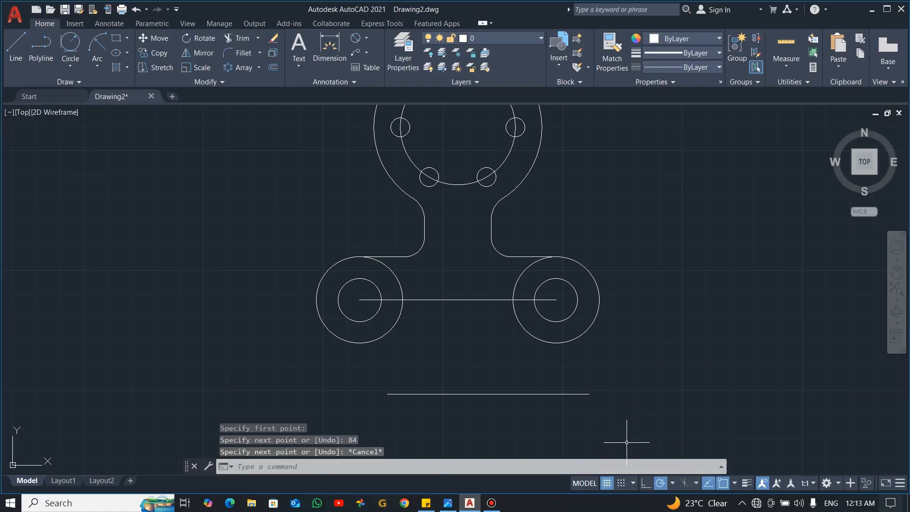
# - Check the base height in the reference image and draw a vertical line 30 long downward from the midpoint of the line joining the lug centres
pyautogui.click(538, 403)
pyautogui.click(494, 389)
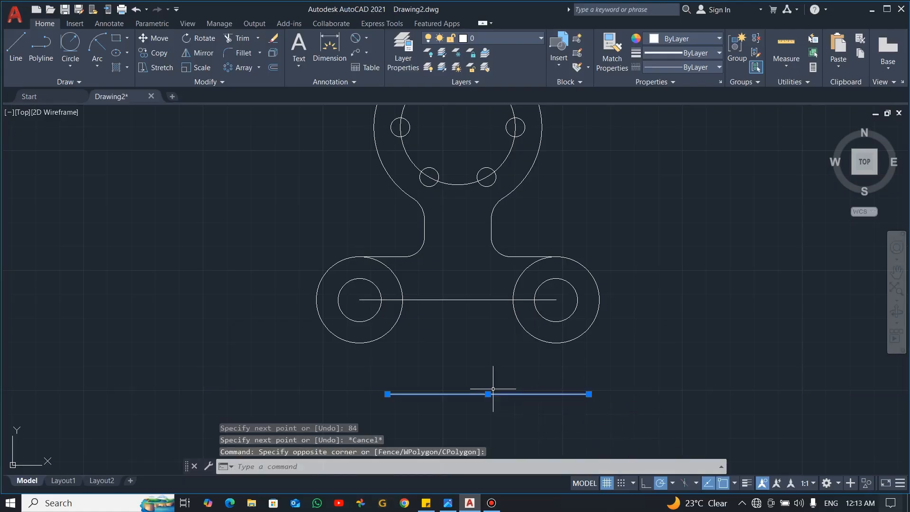
pyautogui.hotkey('alt', 'Tab')
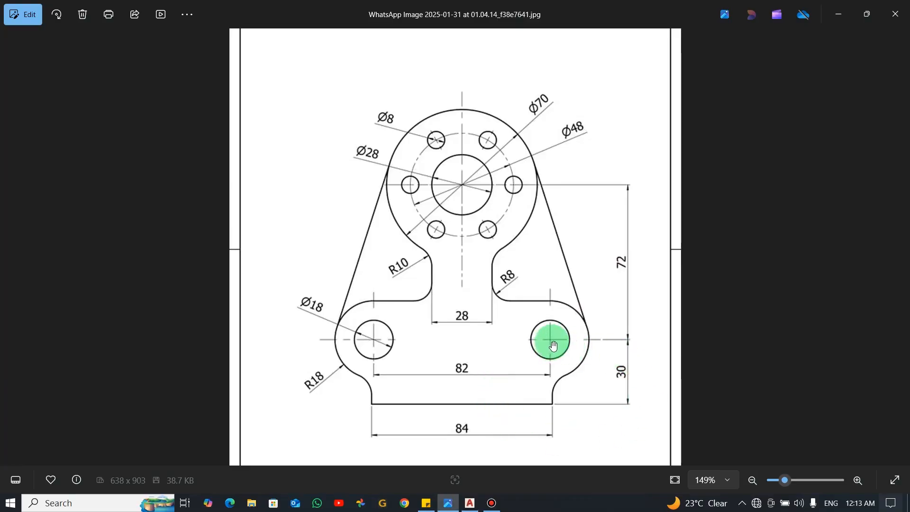
pyautogui.hotkey('alt', 'Tab')
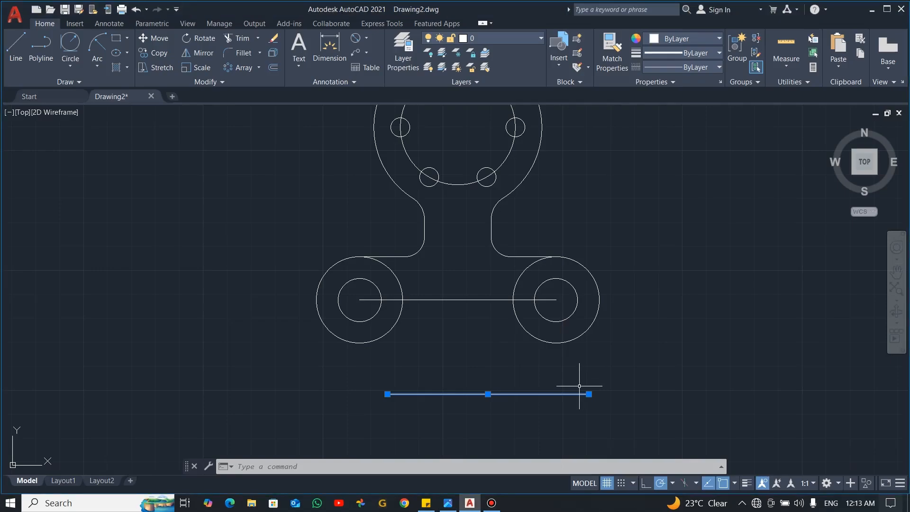
pyautogui.press('Escape')
pyautogui.write('l')
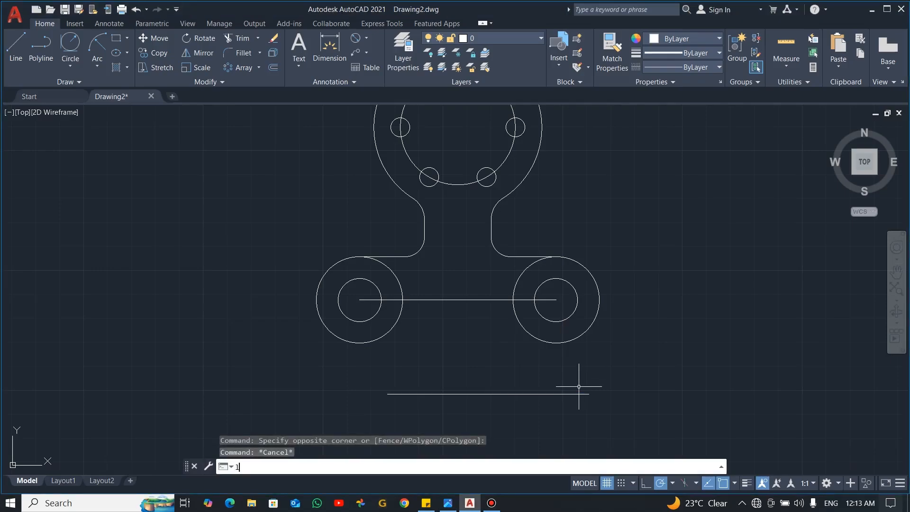
pyautogui.press('Return')
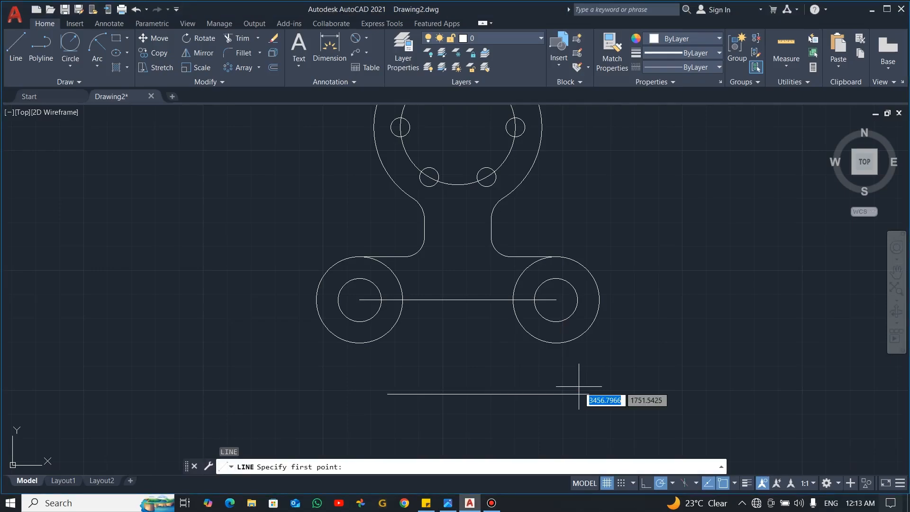
pyautogui.click(458, 300)
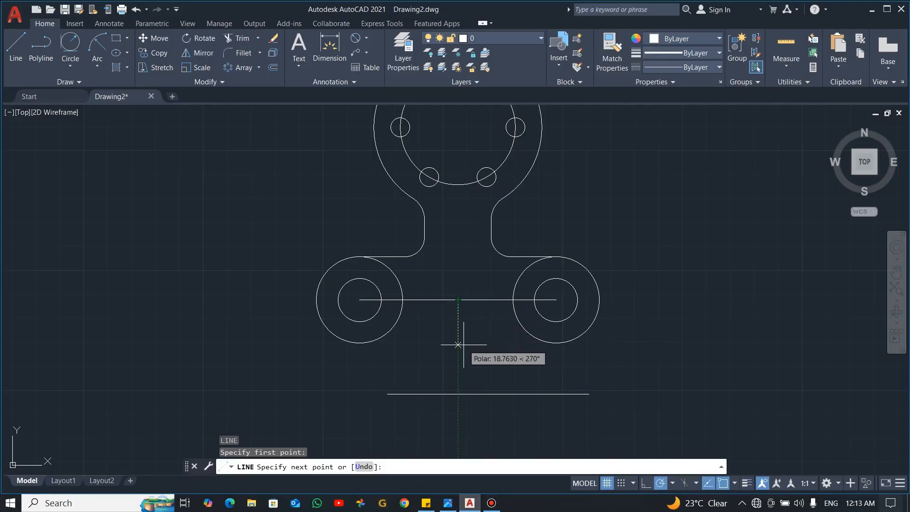
pyautogui.write('30')
pyautogui.press('Return')
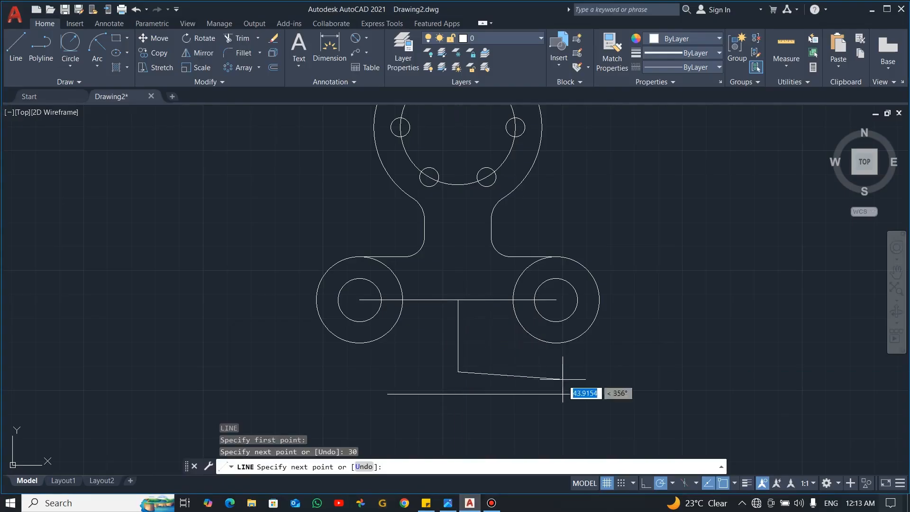
pyautogui.press('Escape')
# - Move the 84 base line by its midpoint onto the lower end of the 30 vertical line
pyautogui.click(528, 411)
pyautogui.click(510, 362)
pyautogui.write('MO')
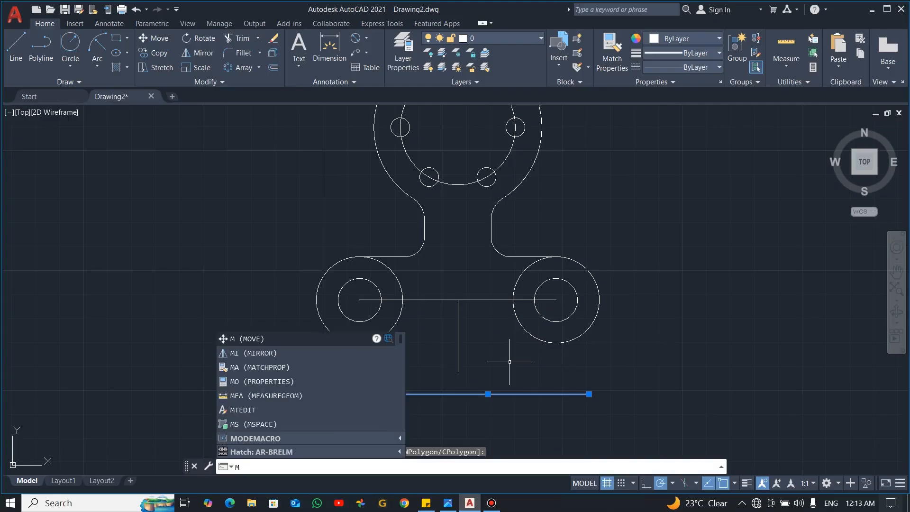
pyautogui.press('Return')
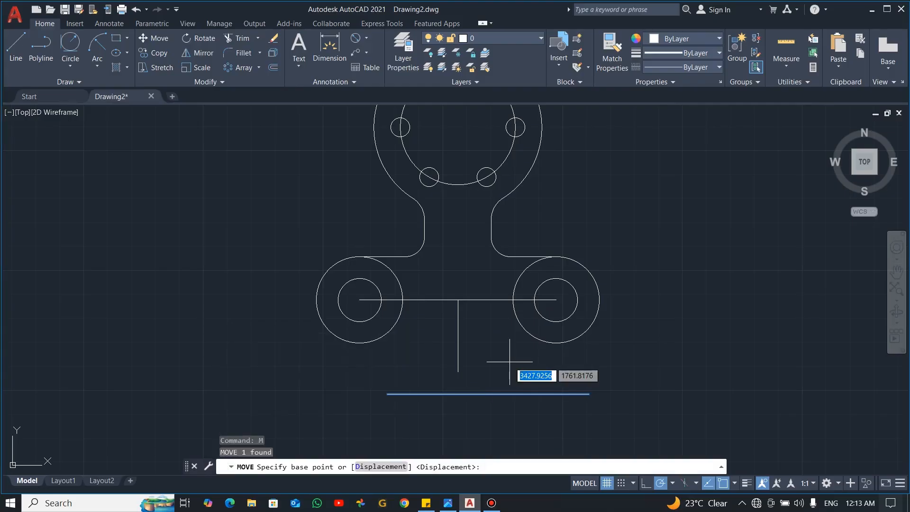
pyautogui.click(485, 394)
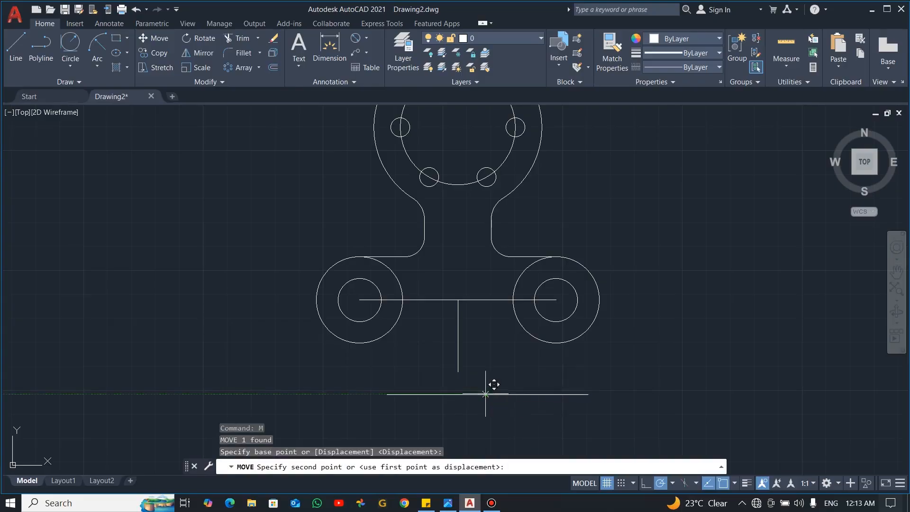
pyautogui.click(457, 372)
# - Draw a vertical line from the right end of the base line up to the right lug's outer circle
pyautogui.write('l')
pyautogui.press('Return')
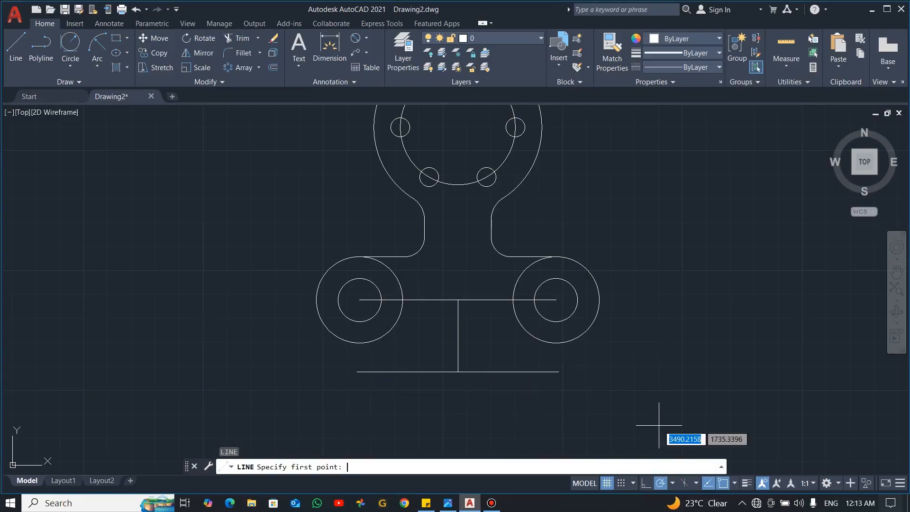
pyautogui.click(559, 371)
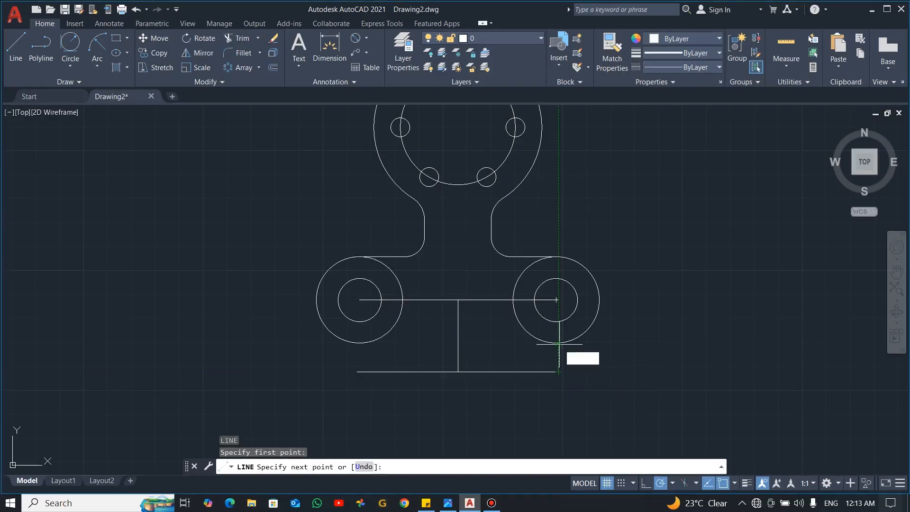
pyautogui.click(558, 342)
pyautogui.press('Escape')
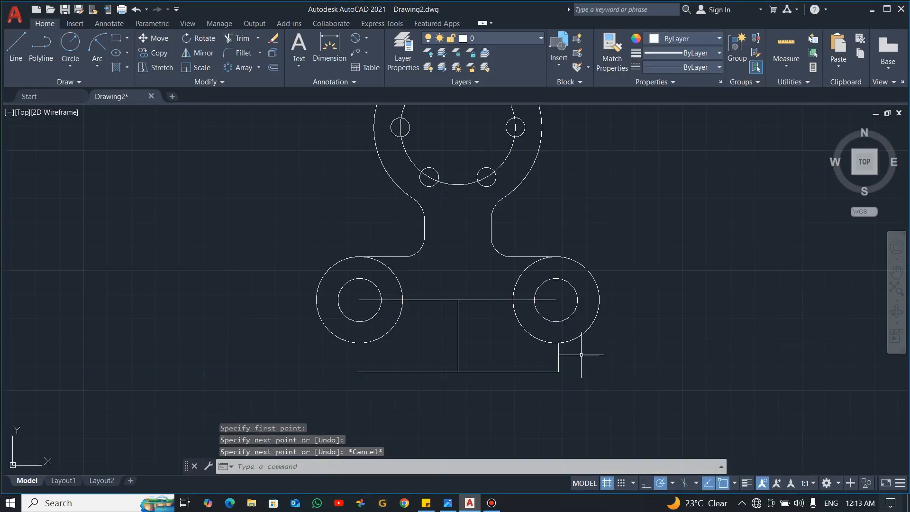
# - Check the fillet radius in the reference image and draw a radius 8 circle tangent to the right base edge and the right lug's outer circle
pyautogui.hotkey('alt', 'Tab')
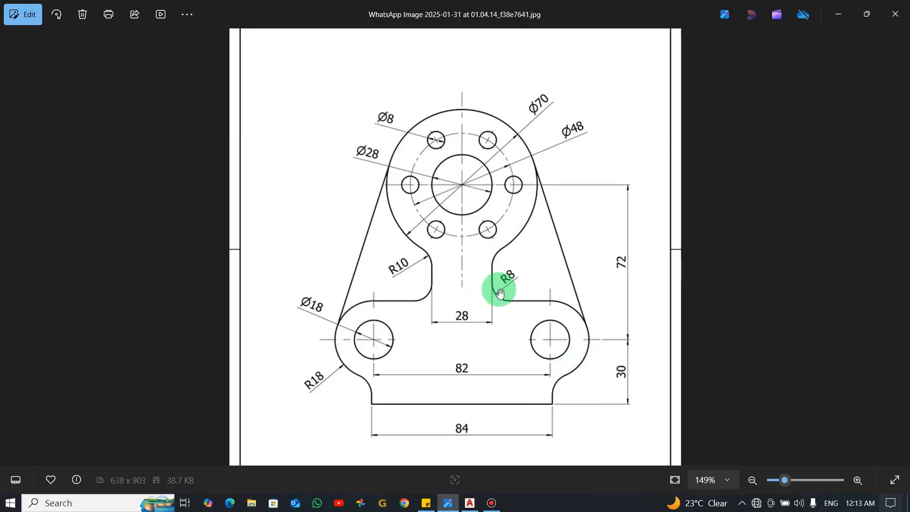
pyautogui.hotkey('alt', 'Tab')
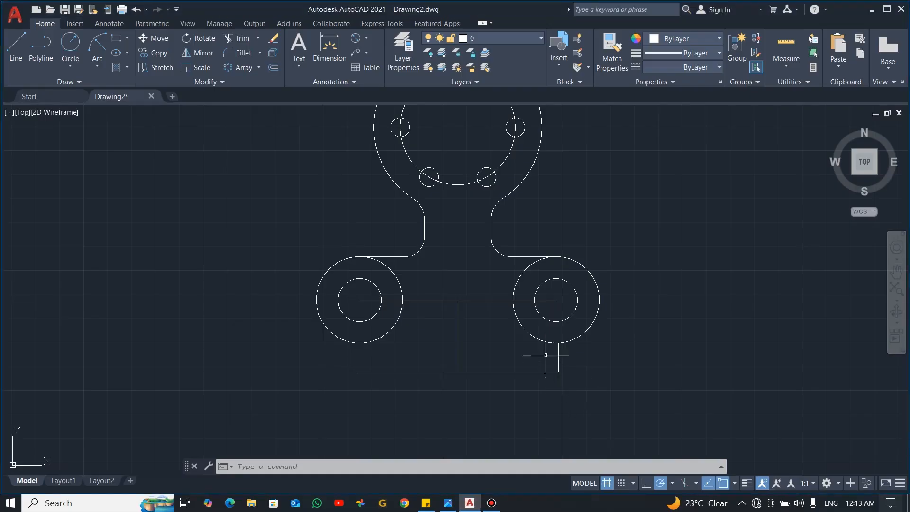
pyautogui.click(70, 45)
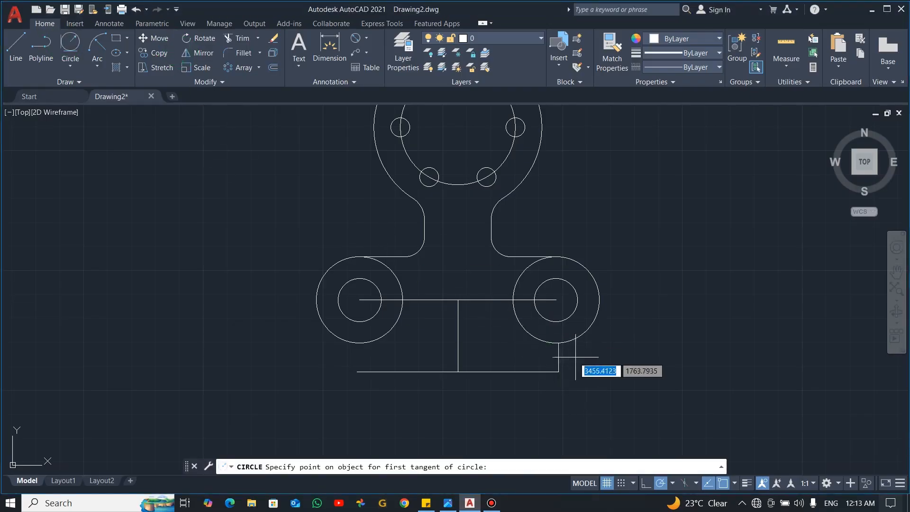
pyautogui.click(559, 359)
pyautogui.click(583, 336)
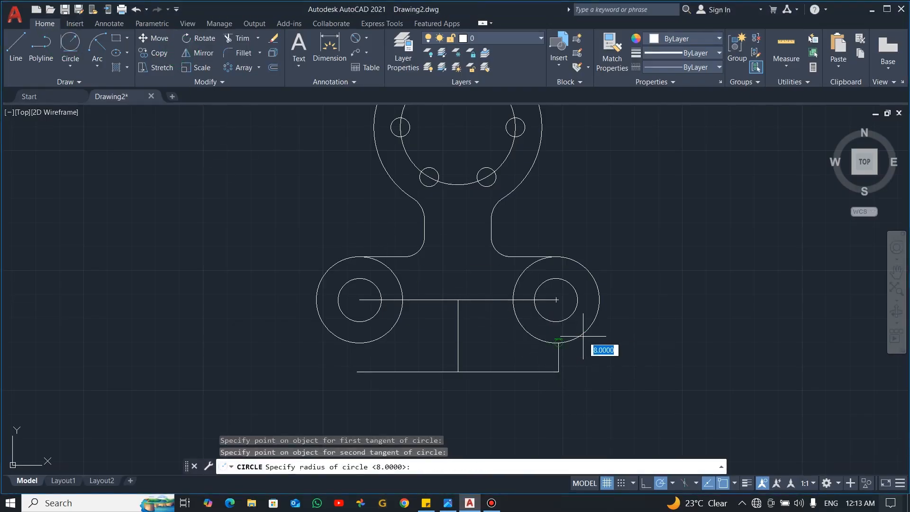
pyautogui.write('8')
pyautogui.press('Return')
pyautogui.scroll(4, 609, 351)
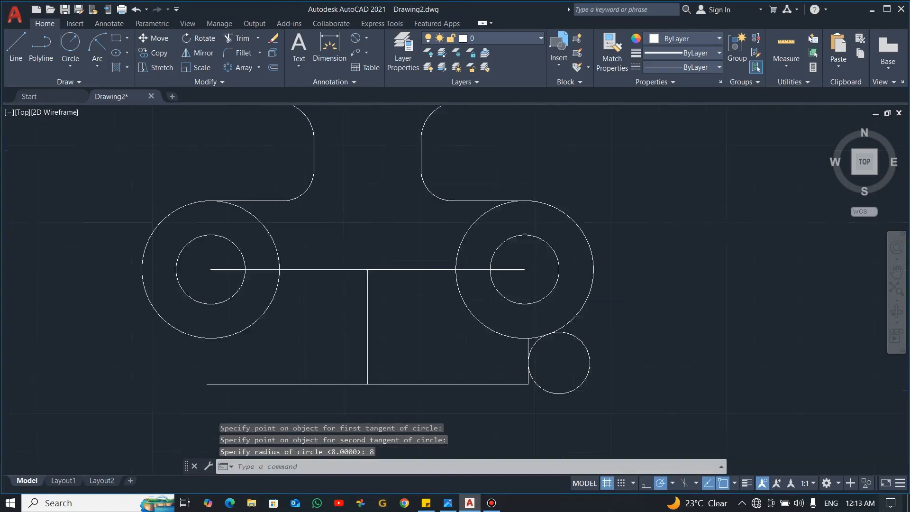
# - Trim the radius 8 circle to its fillet arc and cut off the right base edge above the arc
pyautogui.press('Escape')
pyautogui.write('tr')
pyautogui.press('Return')
pyautogui.moveTo(601, 335); pyautogui.dragTo(547, 362)
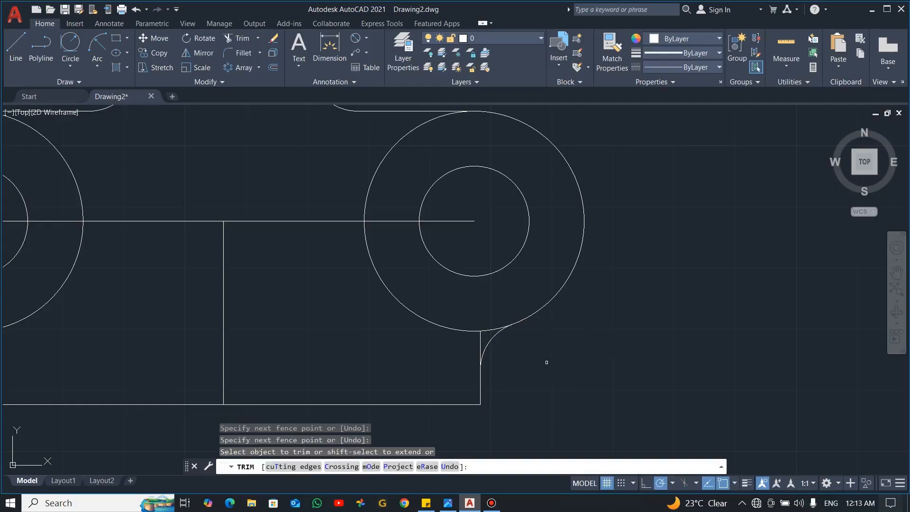
pyautogui.click(479, 343)
pyautogui.hotkey('alt', 'Tab')
pyautogui.hotkey('alt', 'Tab')
pyautogui.press('Escape')
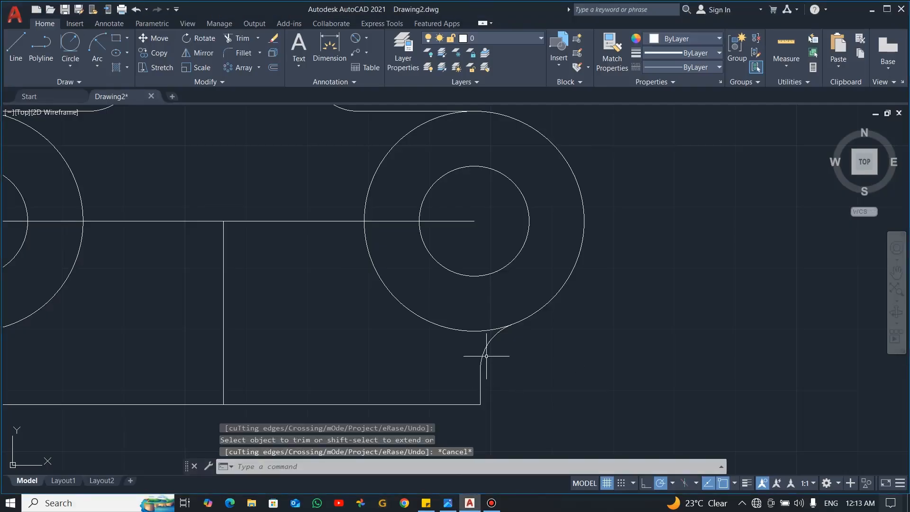
# - Mirror the radius 8 fillet arc about the vertical line through the base line's midpoint, keeping the original
pyautogui.click(488, 354)
pyautogui.press('Escape')
pyautogui.scroll(-2, 523, 356)
pyautogui.click(524, 356)
pyautogui.click(475, 348)
pyautogui.write('m')
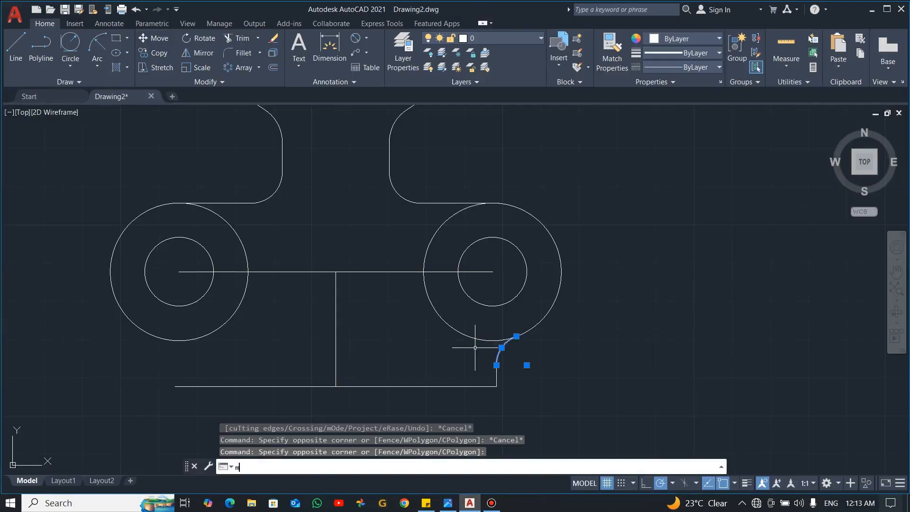
pyautogui.write('i')
pyautogui.press('Return')
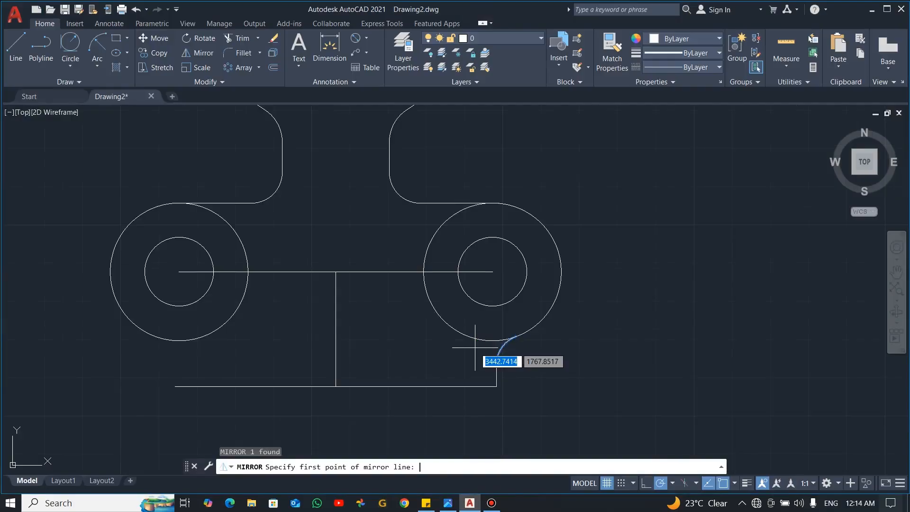
pyautogui.click(336, 386)
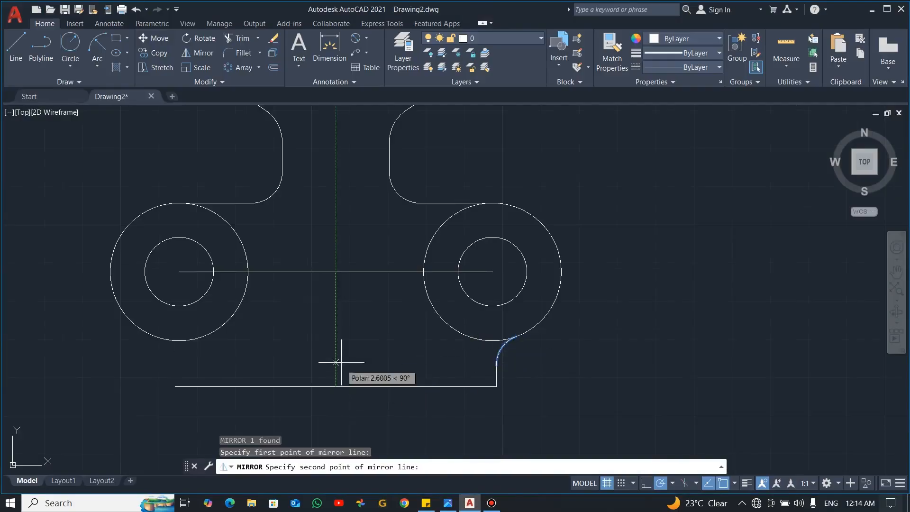
pyautogui.click(336, 313)
pyautogui.click(384, 466)
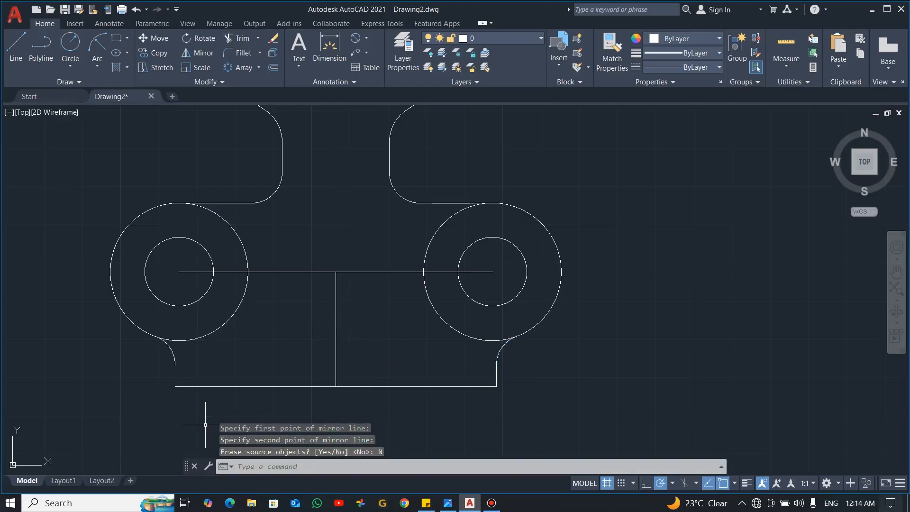
# - Draw a vertical line from the lower end of the left fillet arc to the left end of the base line
pyautogui.write('l')
pyautogui.press('Return')
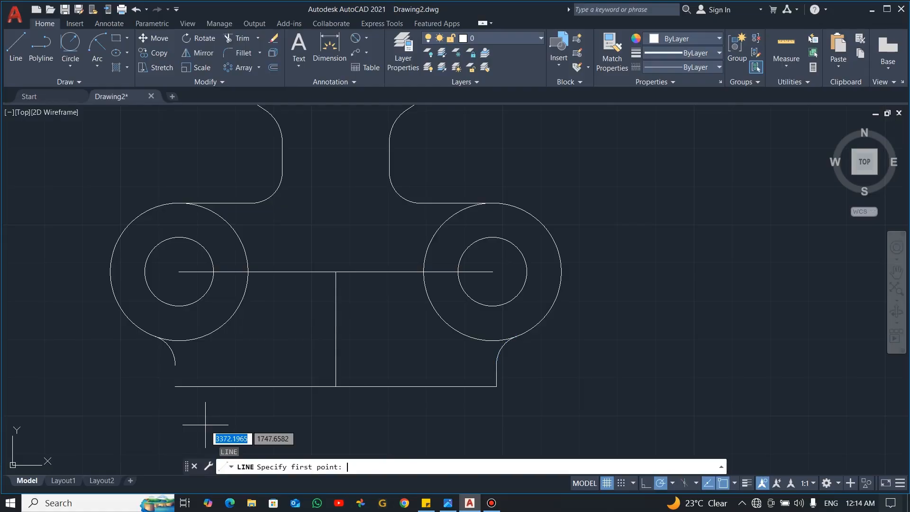
pyautogui.click(176, 362)
pyautogui.press('Escape')
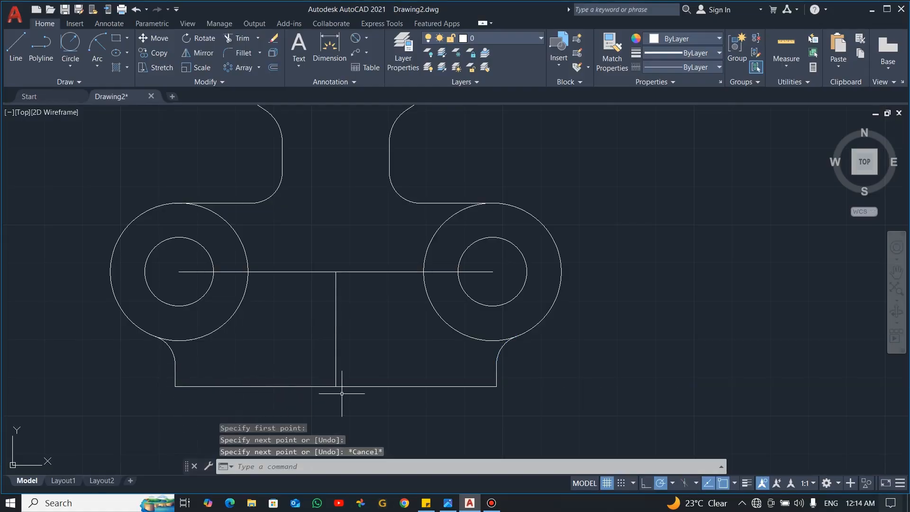
# - Erase the vertical construction line and the horizontal line joining the two lug centres
pyautogui.click(380, 305)
pyautogui.click(266, 331)
pyautogui.click(306, 248)
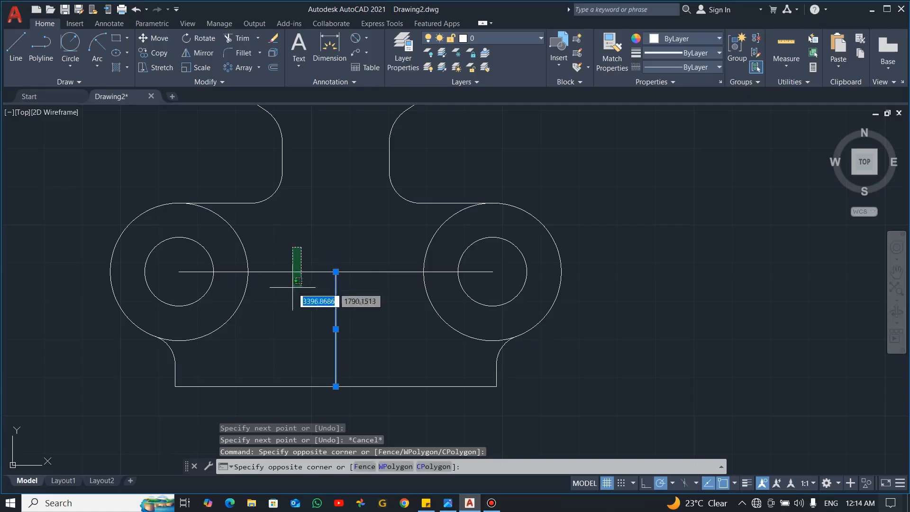
pyautogui.click(286, 298)
pyautogui.press('Delete')
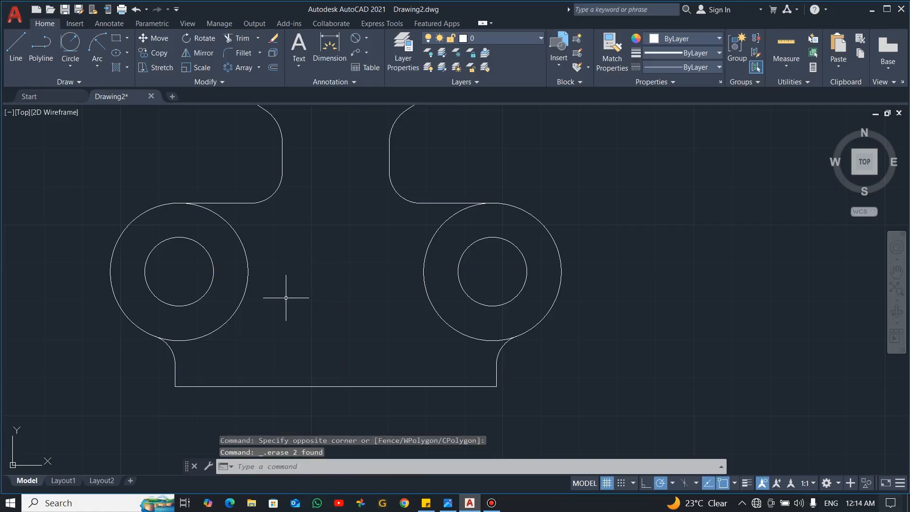
# - Trim away the inner portions of both lugs' outer circles so only the outside contour remains
pyautogui.write('tr')
pyautogui.press('Return')
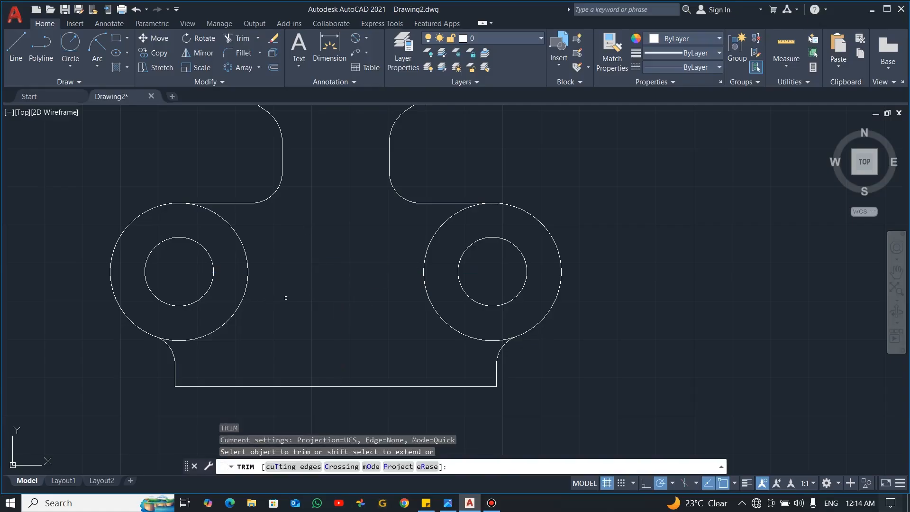
pyautogui.moveTo(276, 257)
pyautogui.mouseDown()
pyautogui.moveTo(248, 260)
pyautogui.moveTo(240, 274)
pyautogui.mouseUp()
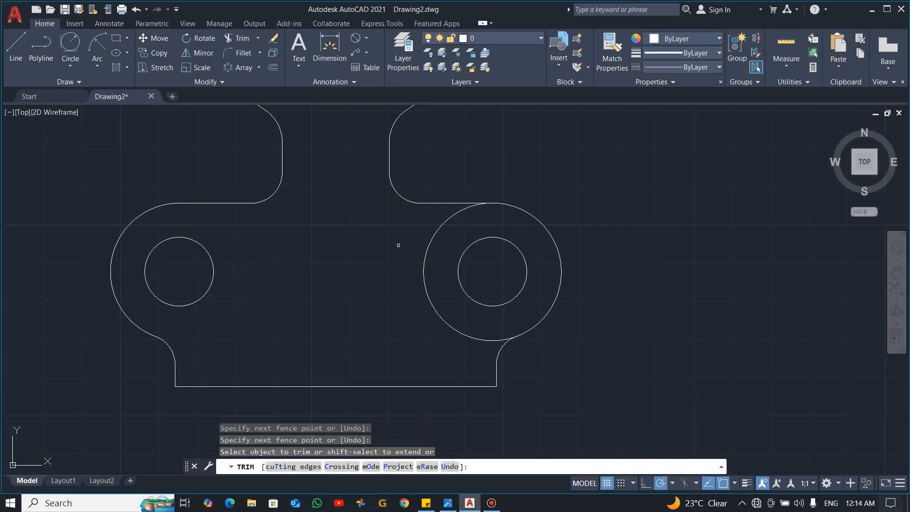
pyautogui.moveTo(440, 239); pyautogui.dragTo(398, 252)
pyautogui.scroll(-2, 398, 252)
pyautogui.moveTo(425, 253); pyautogui.dragTo(490, 292, button='middle')
pyautogui.scroll(-1, 490, 293)
pyautogui.press('Escape')
pyautogui.scroll(2, 499, 315)
pyautogui.scroll(-3, 473, 335)
pyautogui.scroll(2, 414, 259)
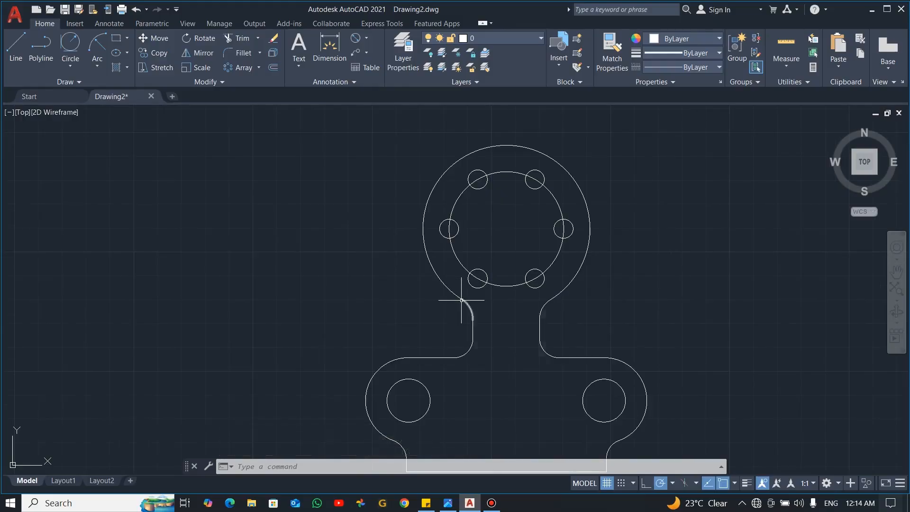
# - Draw a line tangent to the left side of the large upper circle and to the left lug's outer arc
pyautogui.write('l')
pyautogui.press('Return')
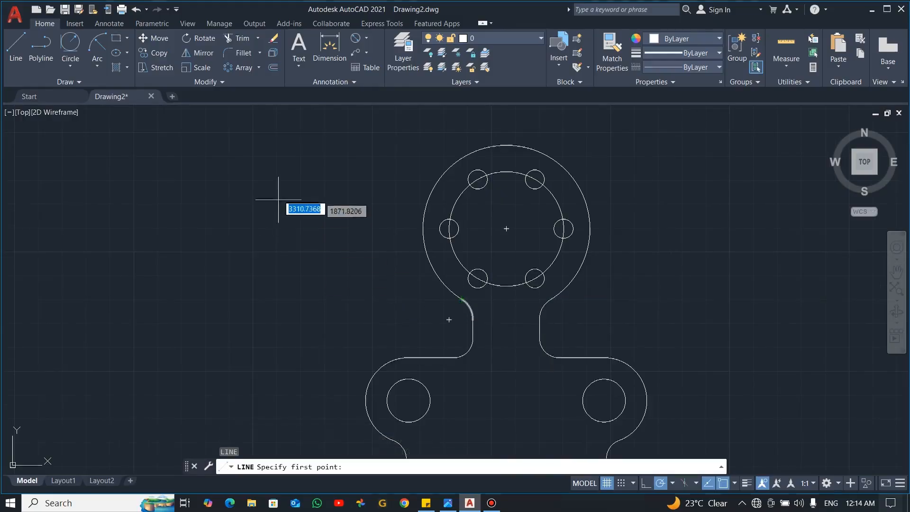
pyautogui.keyDown('shift'); pyautogui.rightClick(285, 182); pyautogui.keyUp('shift')
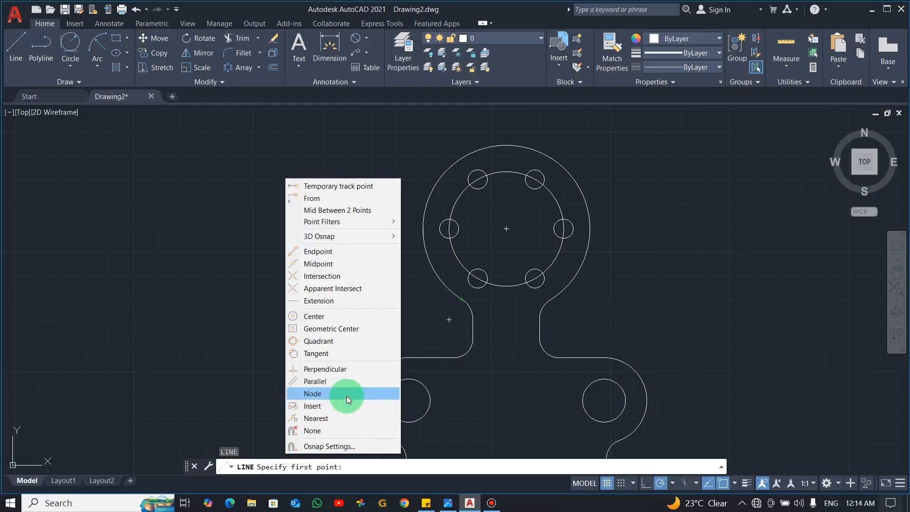
pyautogui.click(332, 354)
pyautogui.click(426, 190)
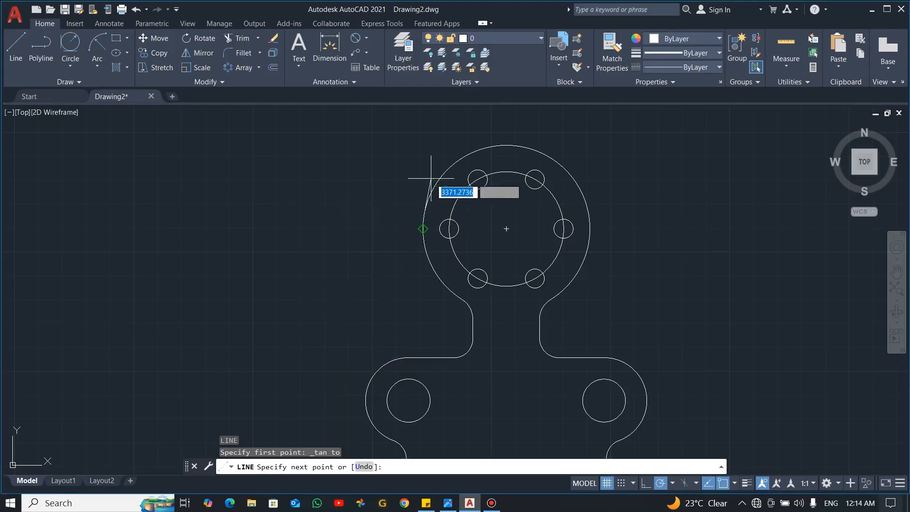
pyautogui.keyDown('shift'); pyautogui.rightClick(373, 328); pyautogui.keyUp('shift')
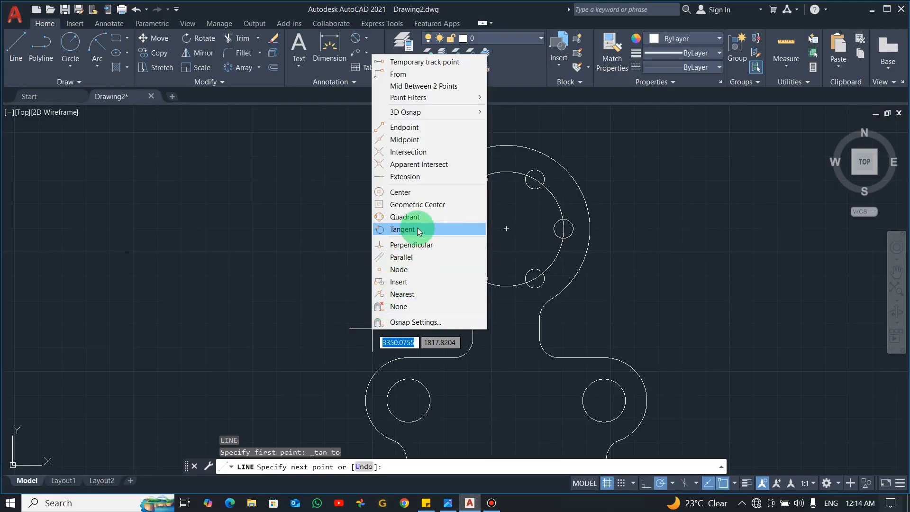
pyautogui.click(403, 229)
pyautogui.click(374, 374)
pyautogui.press('Escape')
# - Mirror the left tangent line about the vertical axis through the upper circle's centre, keeping the original
pyautogui.click(420, 311)
pyautogui.click(334, 303)
pyautogui.write('m')
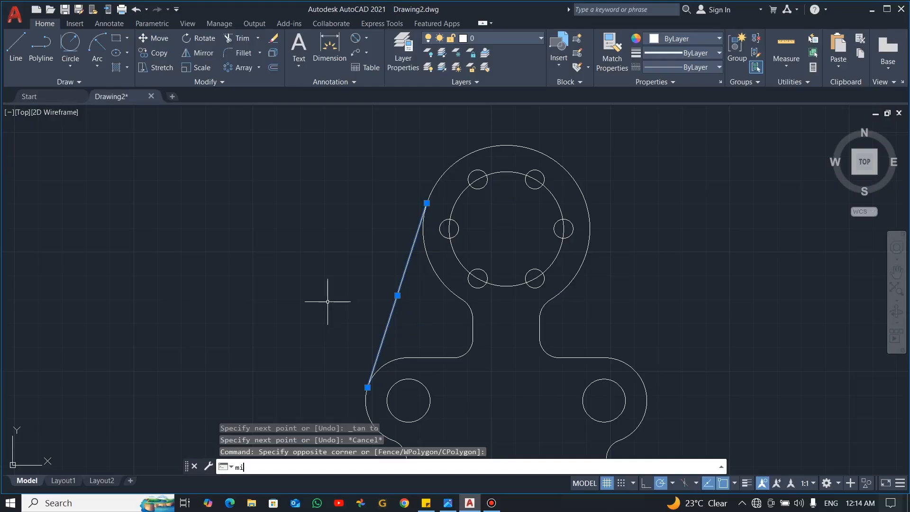
pyautogui.write('i')
pyautogui.press('Return')
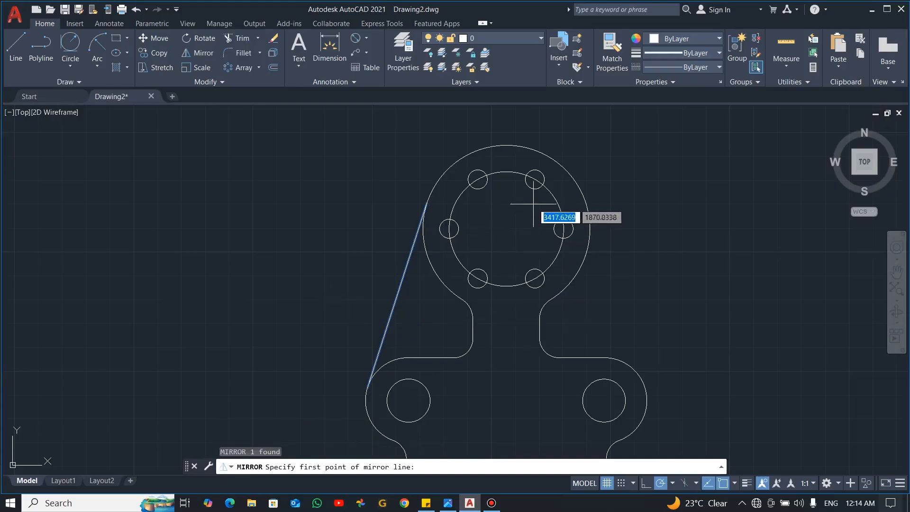
pyautogui.click(507, 228)
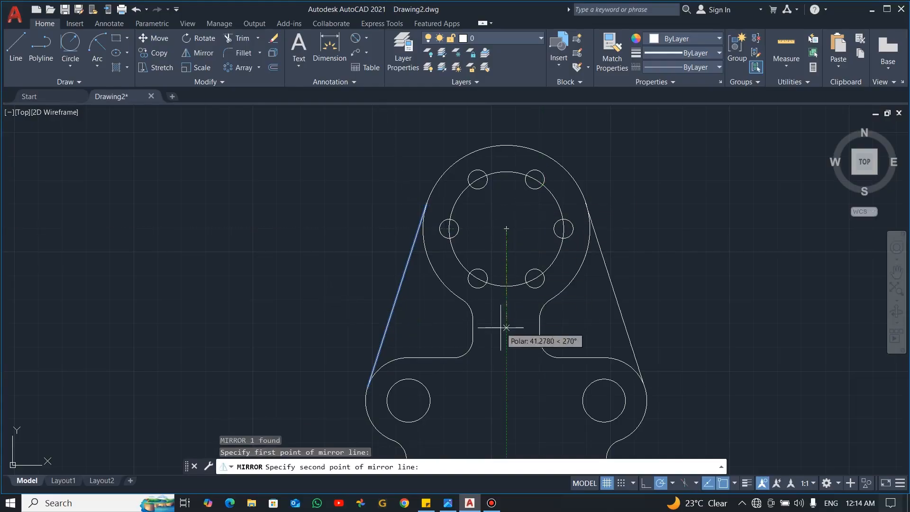
pyautogui.click(506, 328)
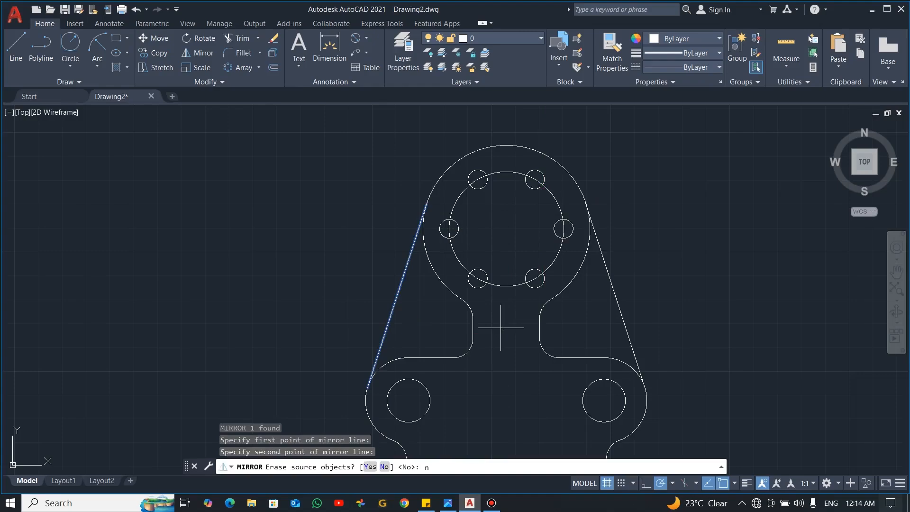
pyautogui.press('Return')
# - Compare the drawn bracket and its upper hole pattern with the reference image
pyautogui.scroll(-3, 587, 335)
pyautogui.moveTo(553, 371); pyautogui.dragTo(467, 335, button='middle')
pyautogui.hotkey('alt', 'Tab')
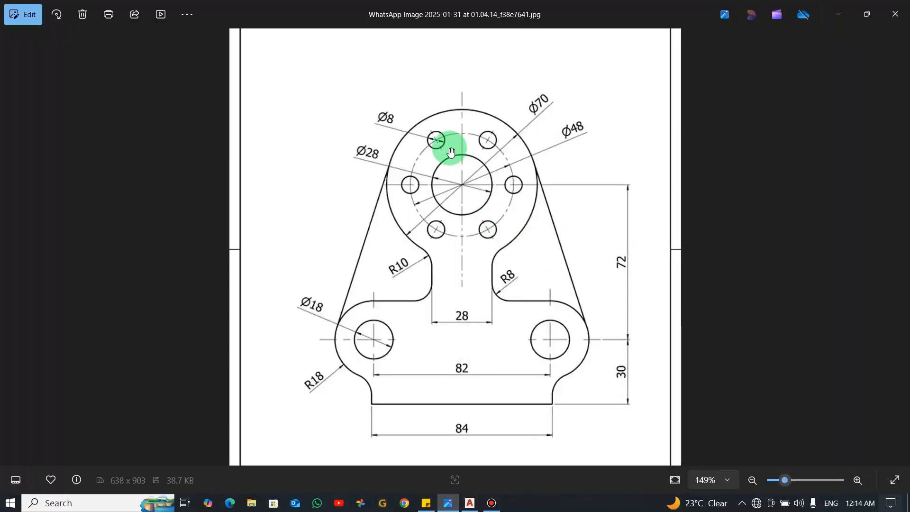
pyautogui.hotkey('alt', 'Tab')
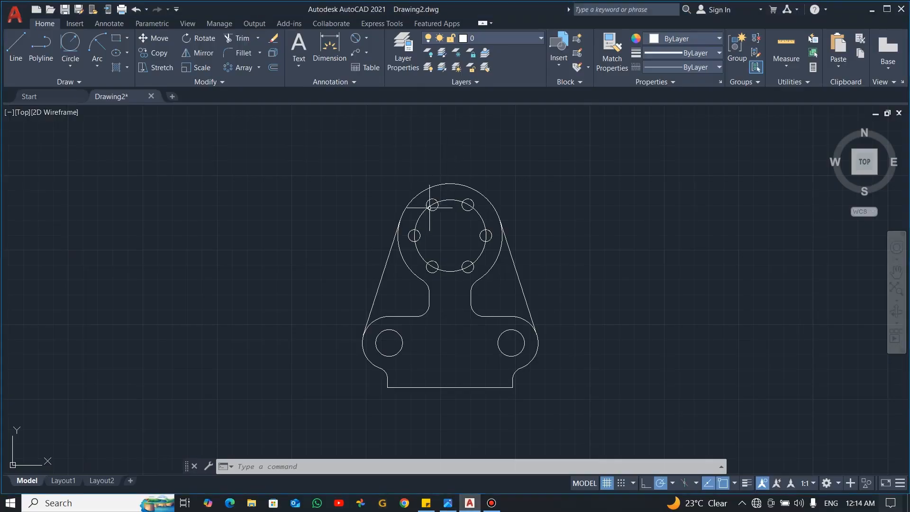
pyautogui.scroll(2, 477, 308)
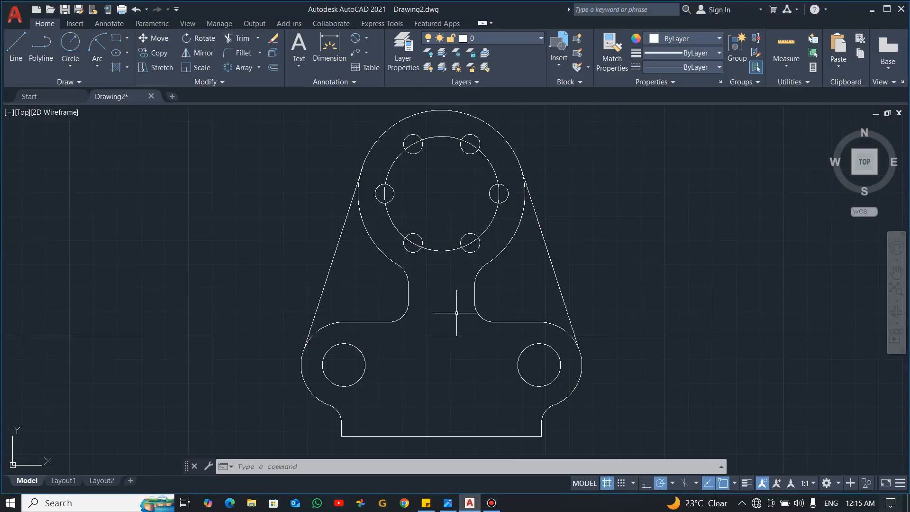
pyautogui.click(445, 250)
pyautogui.press('Escape')
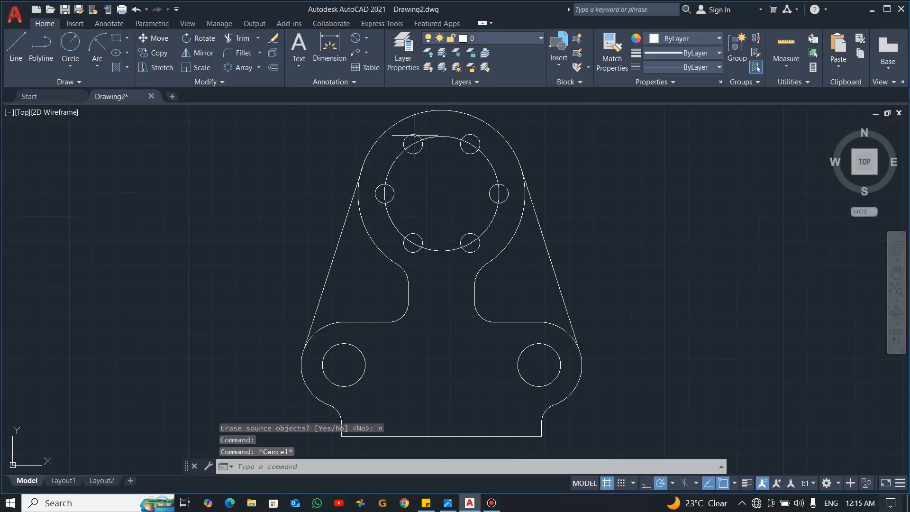
# - Create a new layer, delete the surplus second one, make the new layer current and name it DIM
pyautogui.click(405, 52)
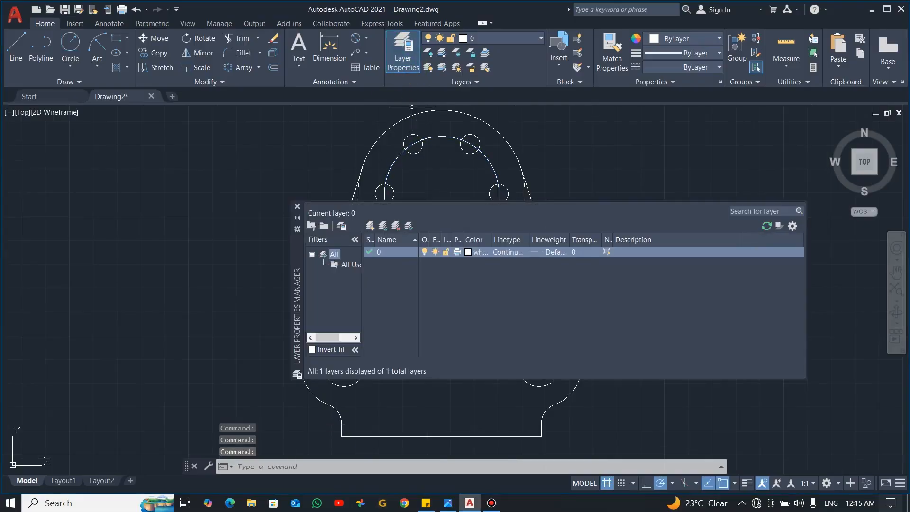
pyautogui.click(370, 226)
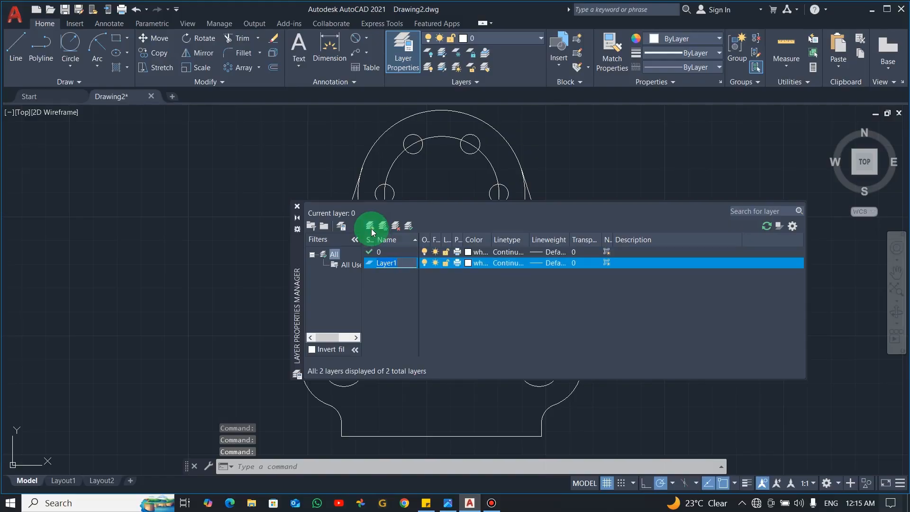
pyautogui.click(371, 228)
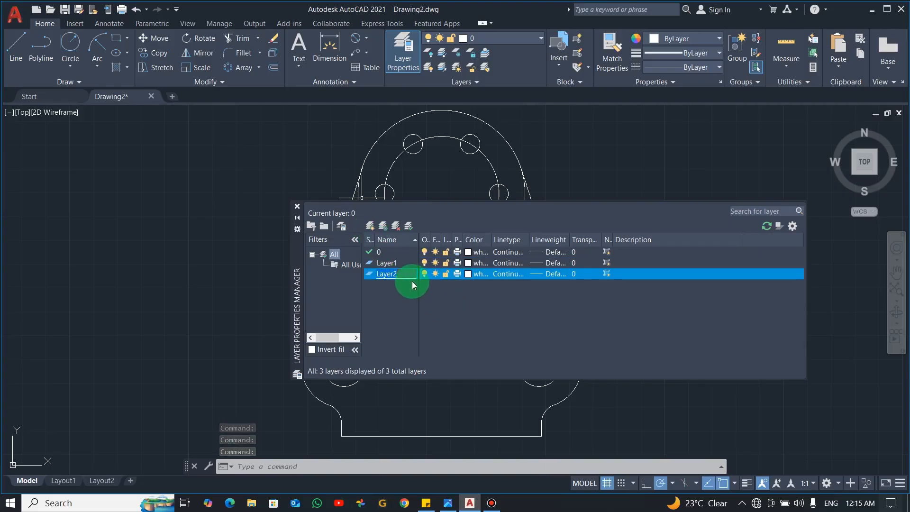
pyautogui.click(396, 228)
pyautogui.click(396, 228)
pyautogui.doubleClick(393, 263)
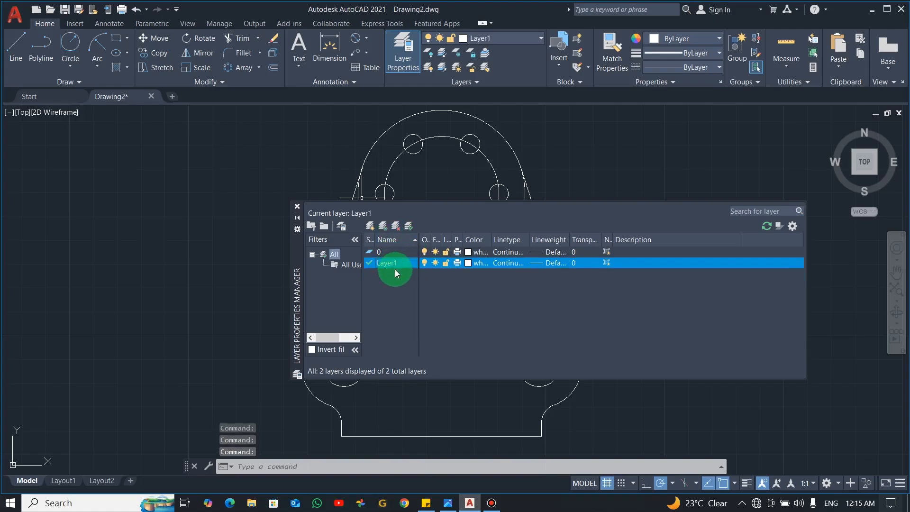
pyautogui.click(371, 263)
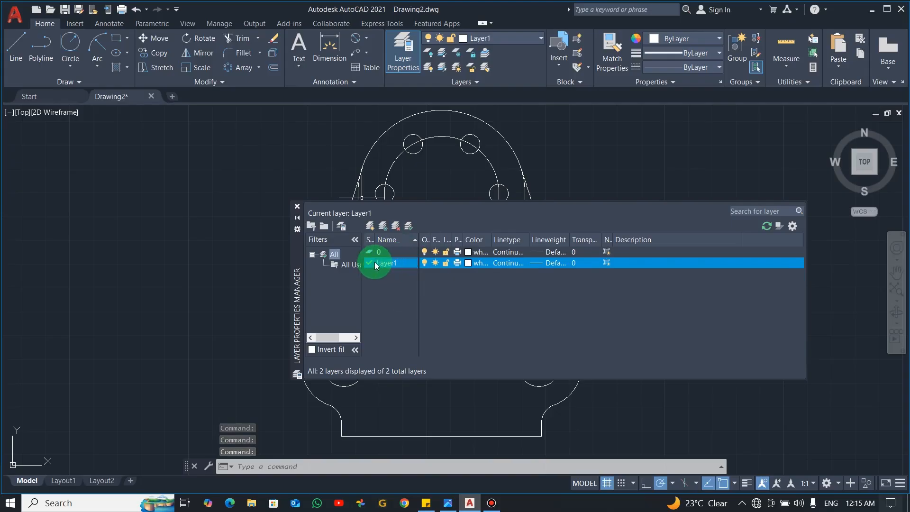
pyautogui.write('D')
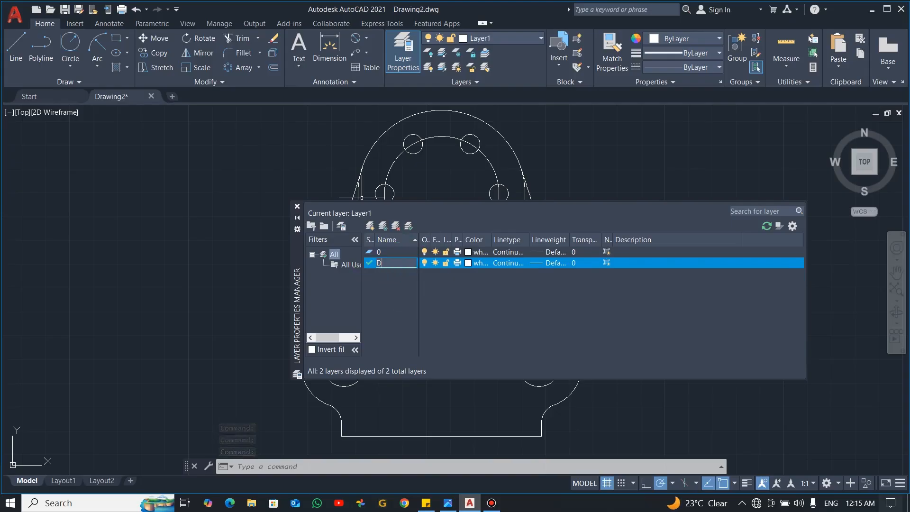
pyautogui.write('IM')
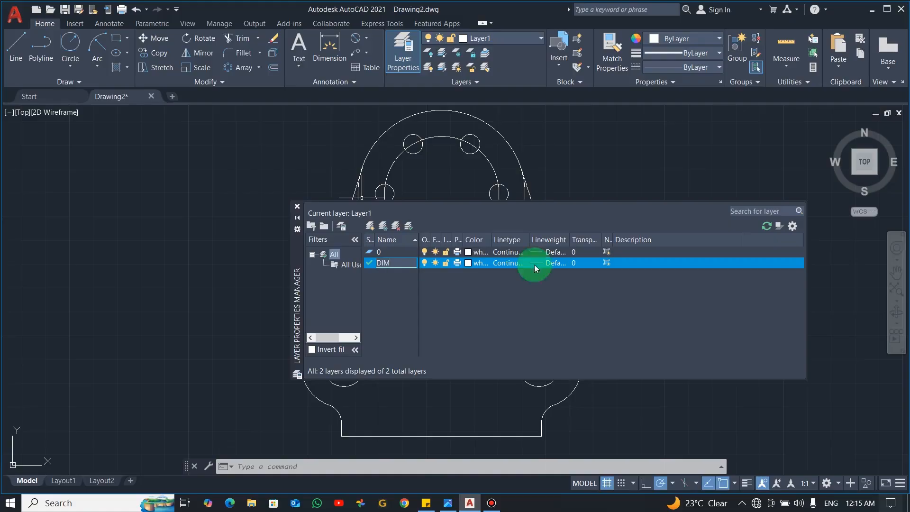
# - Set the DIM layer's color to index color 10 (red)
pyautogui.click(465, 263)
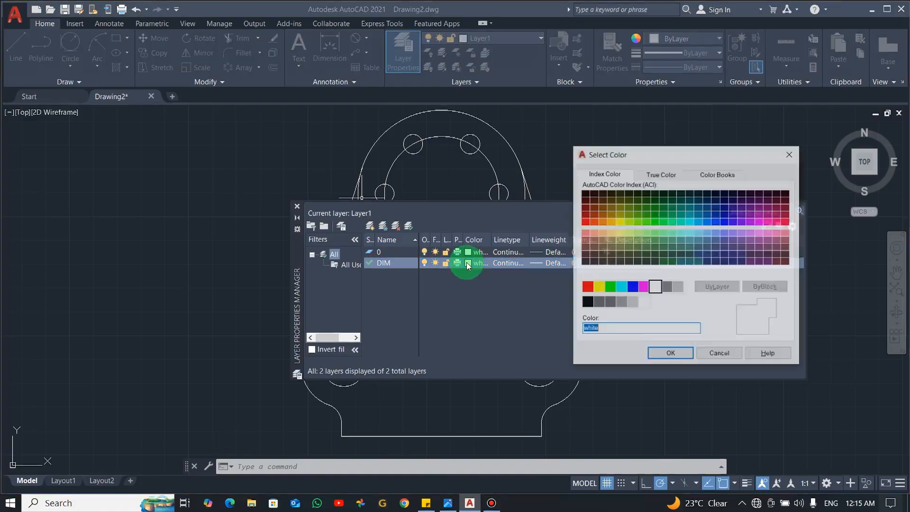
pyautogui.click(585, 222)
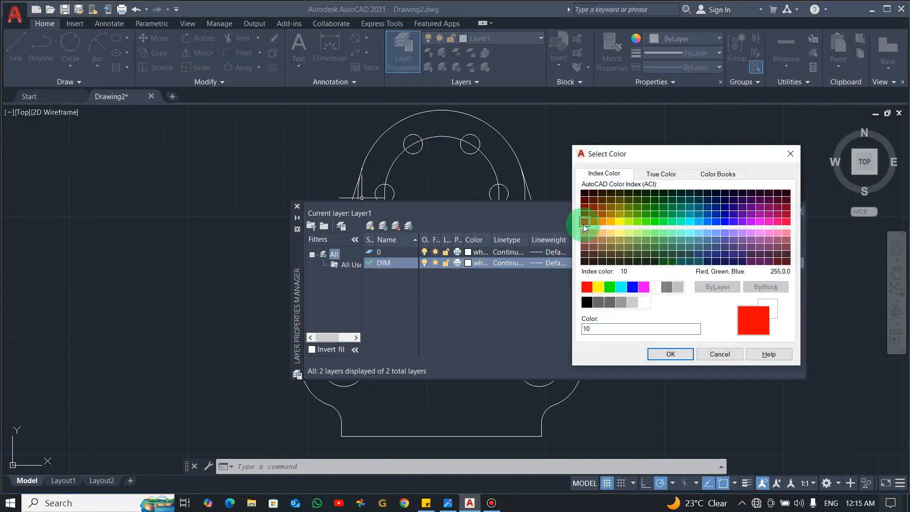
pyautogui.click(670, 354)
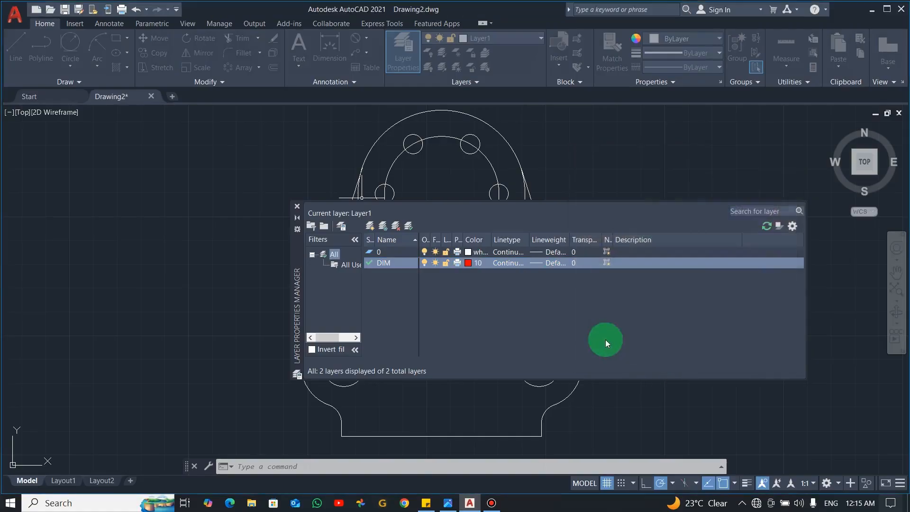
# - Set the DIM layer's lineweight to 0.25 mm and close the layer manager
pyautogui.click(541, 264)
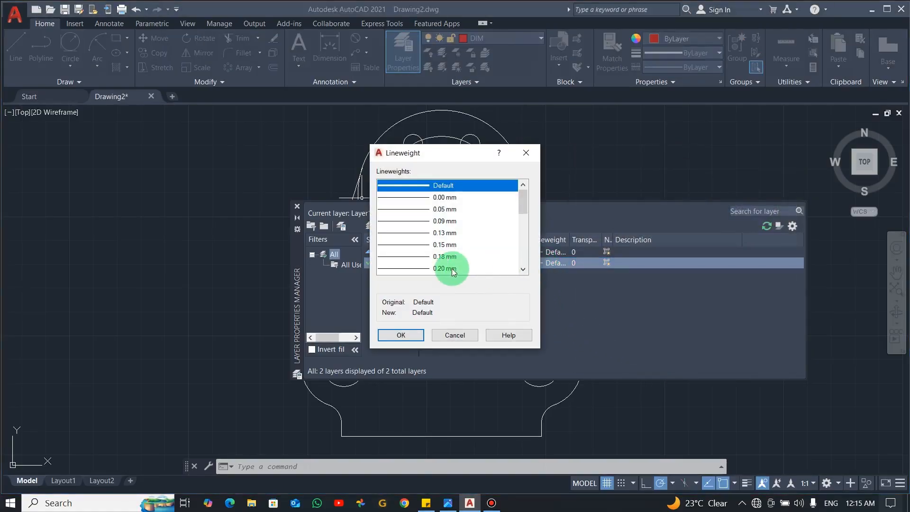
pyautogui.click(522, 270)
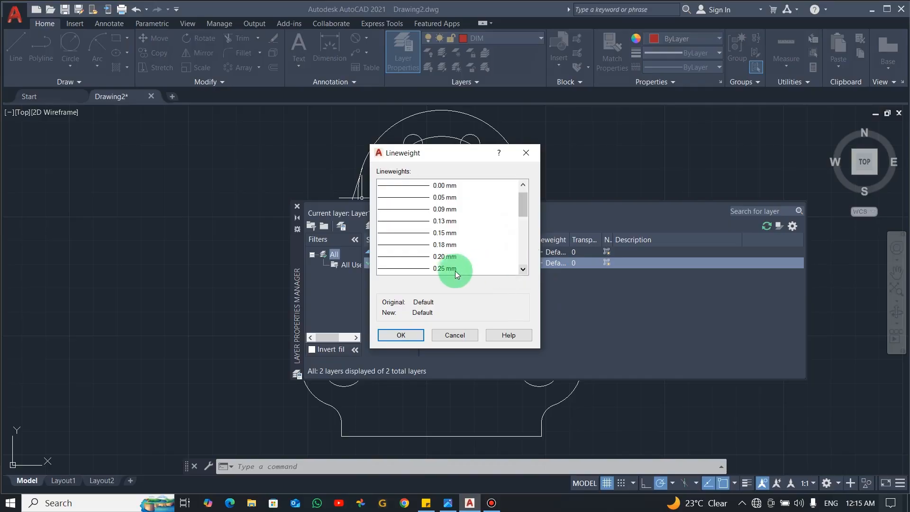
pyautogui.click(441, 269)
pyautogui.click(411, 334)
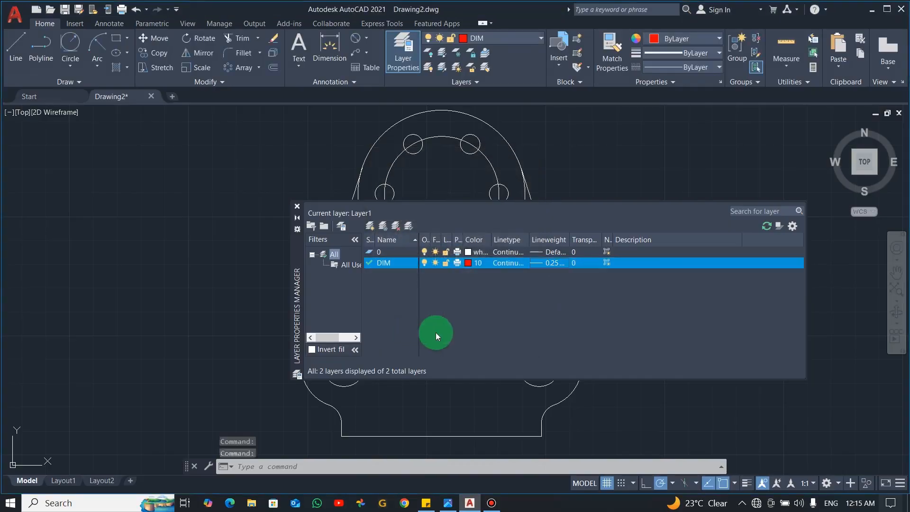
pyautogui.click(297, 206)
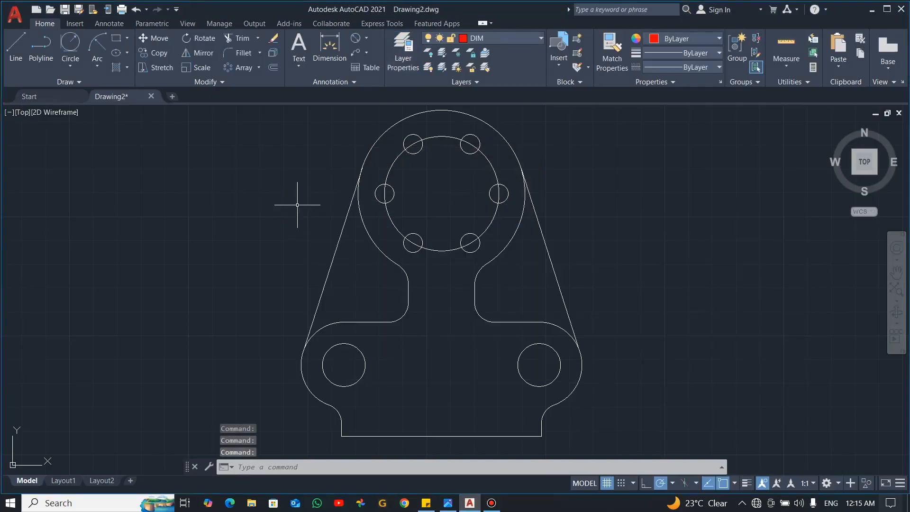
pyautogui.click(497, 69)
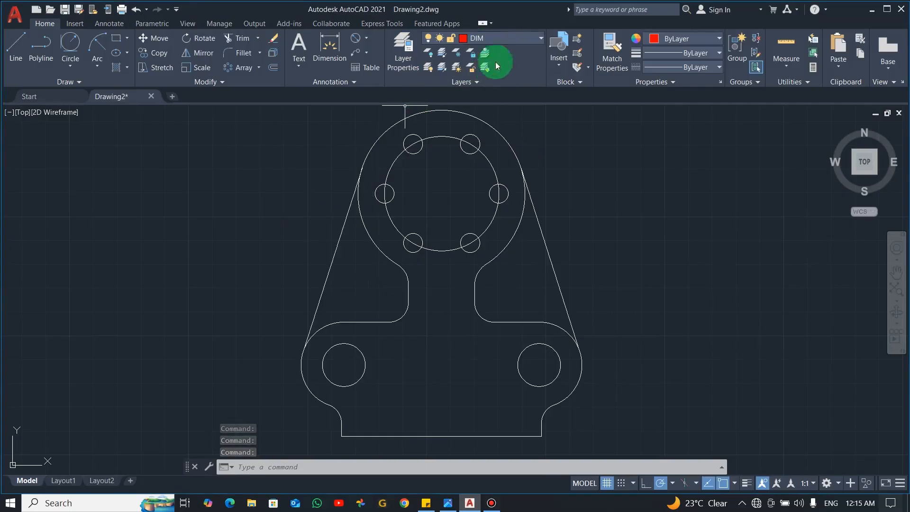
pyautogui.click(622, 174)
pyautogui.press('Escape')
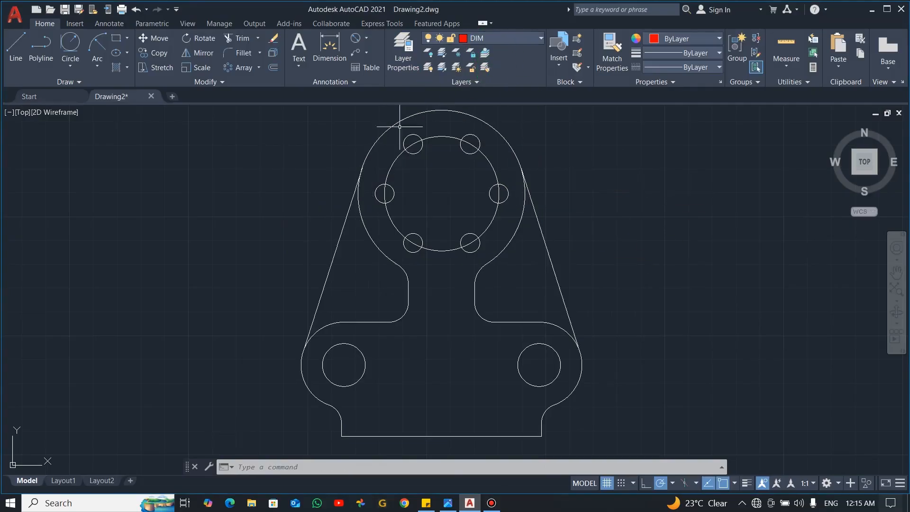
# - Add a linear dimension across the bracket's bottom edge, placed below the outline
pyautogui.click(367, 38)
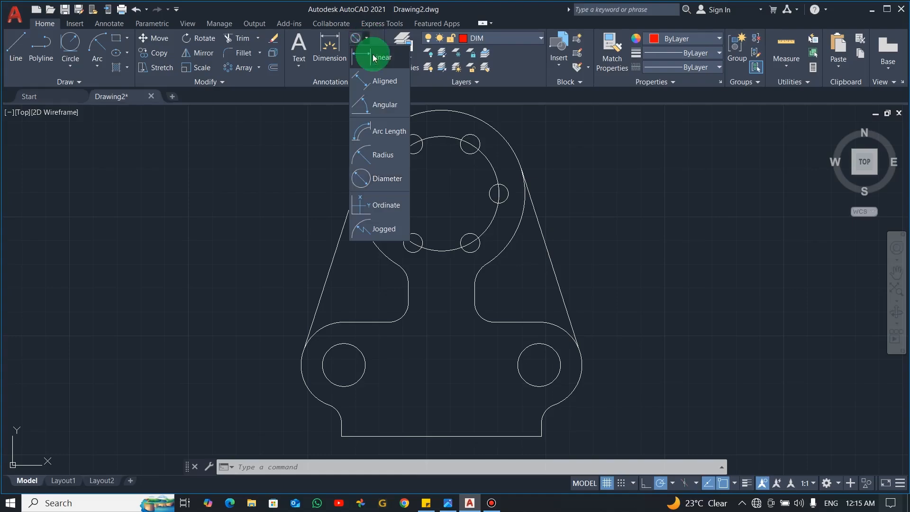
pyautogui.click(373, 53)
pyautogui.scroll(-2, 519, 218)
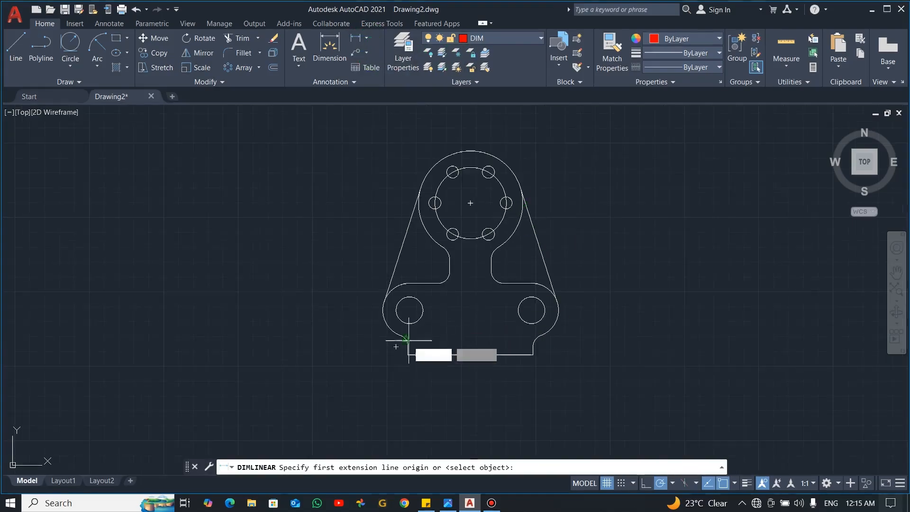
pyautogui.click(408, 354)
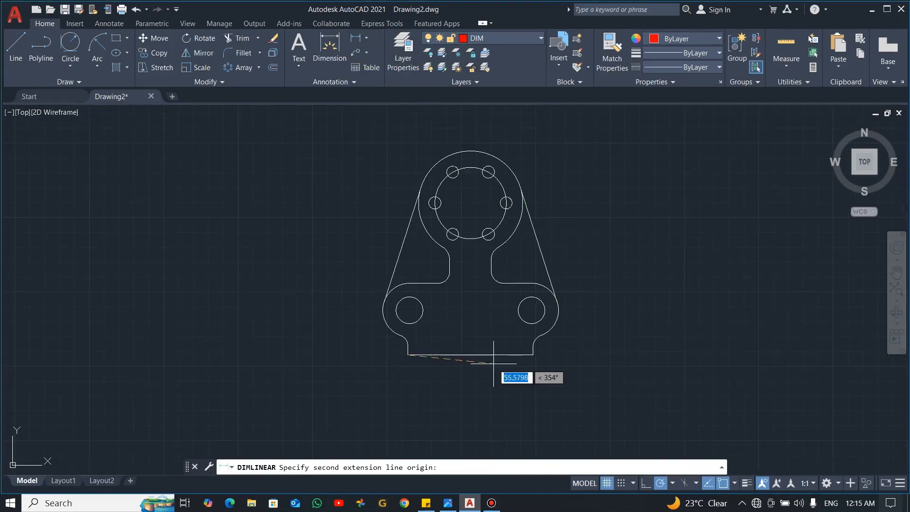
pyautogui.click(534, 356)
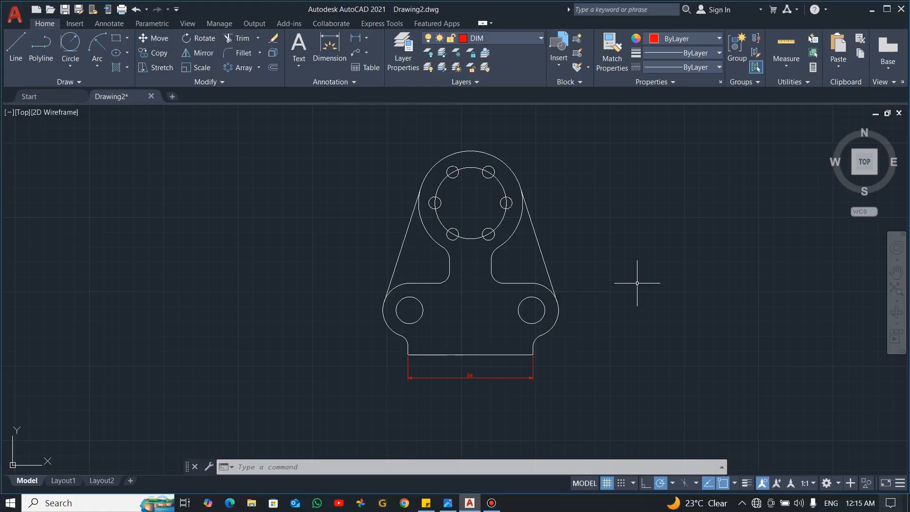
# - Modify the ISO-25 dimension style to use a text height of 4
pyautogui.press('space')
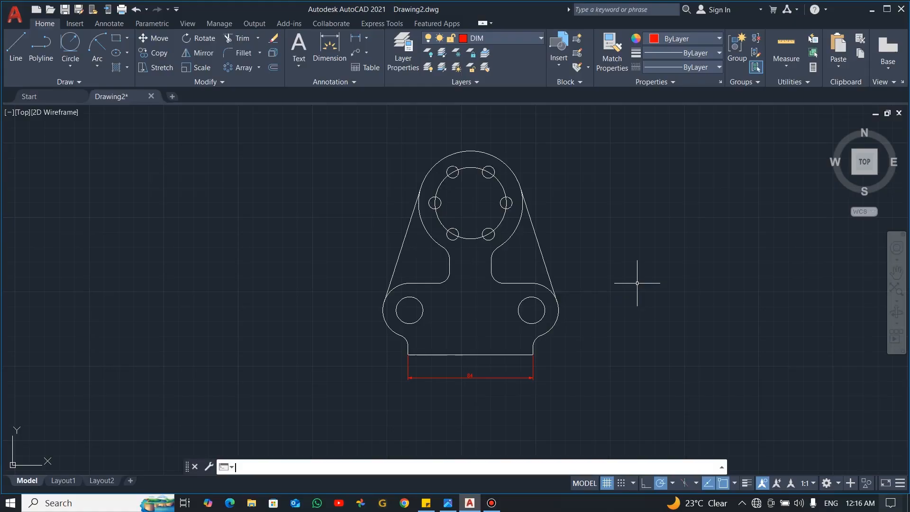
pyautogui.press('Return')
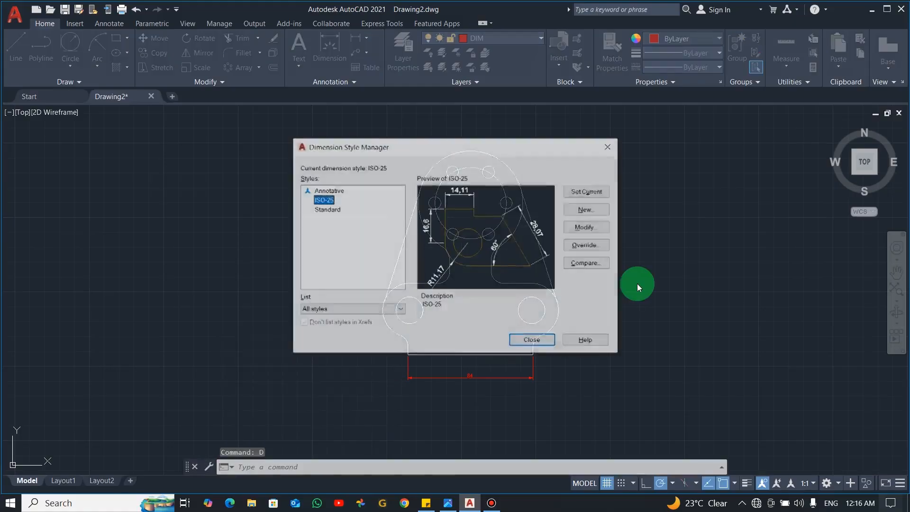
pyautogui.click(588, 227)
pyautogui.doubleClick(453, 233)
pyautogui.click(454, 233)
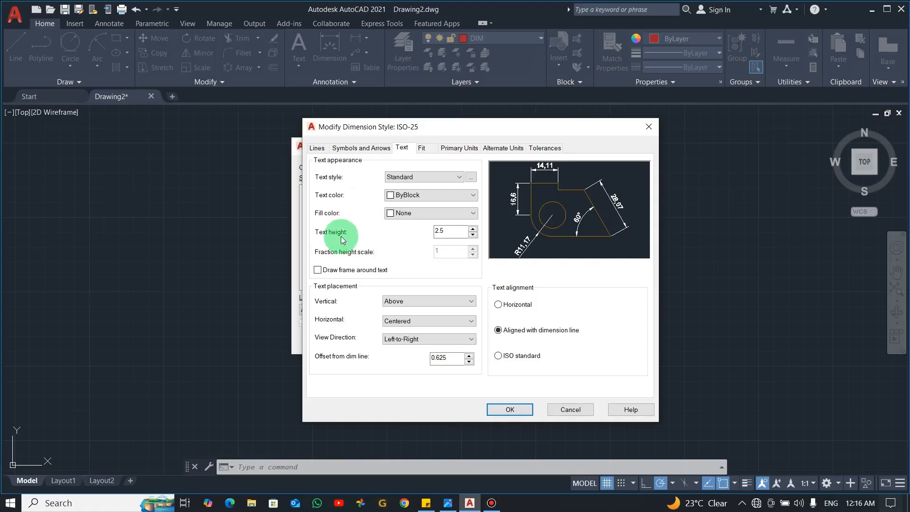
pyautogui.click(458, 233)
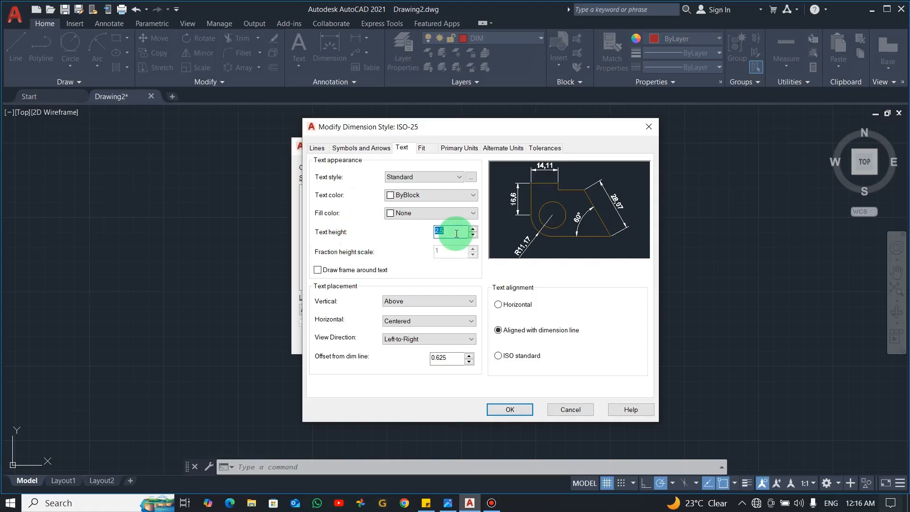
pyautogui.write('4')
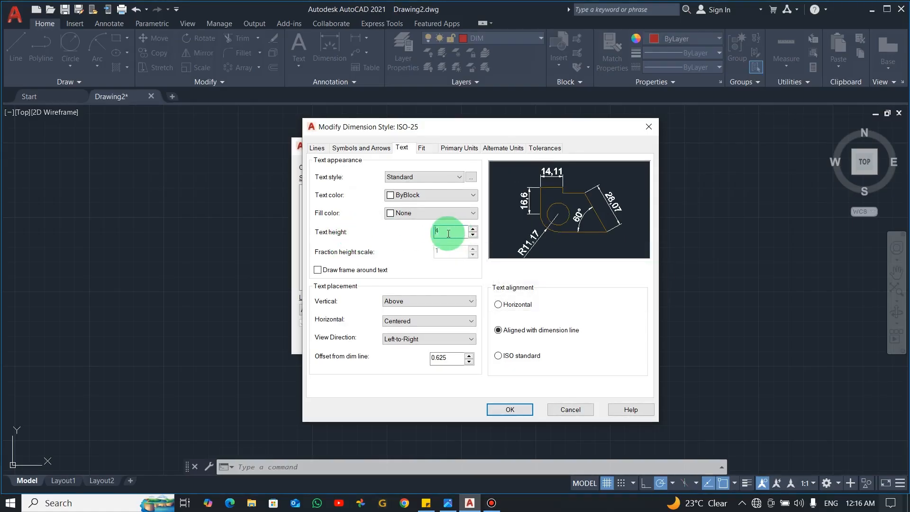
# - Set the ISO-25 style's arrow size to 4, then save the style changes and close the style manager
pyautogui.click(361, 148)
pyautogui.doubleClick(336, 265)
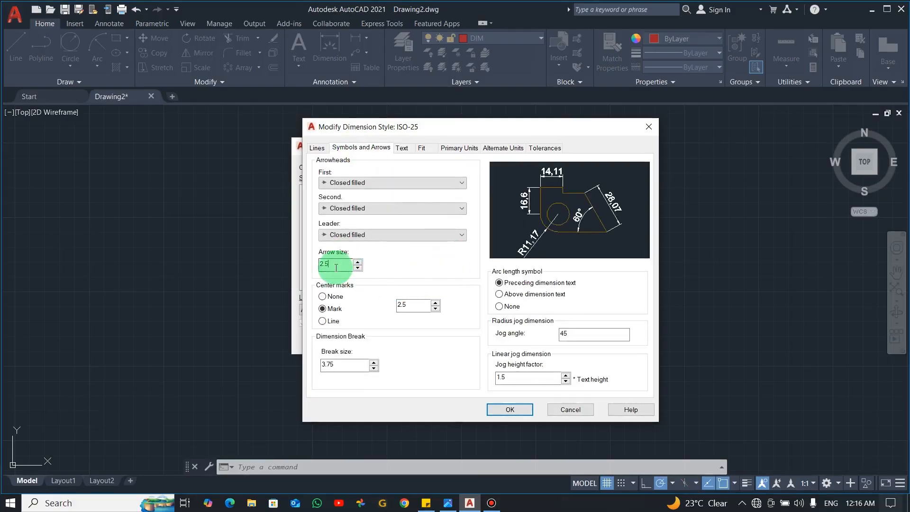
pyautogui.write('4')
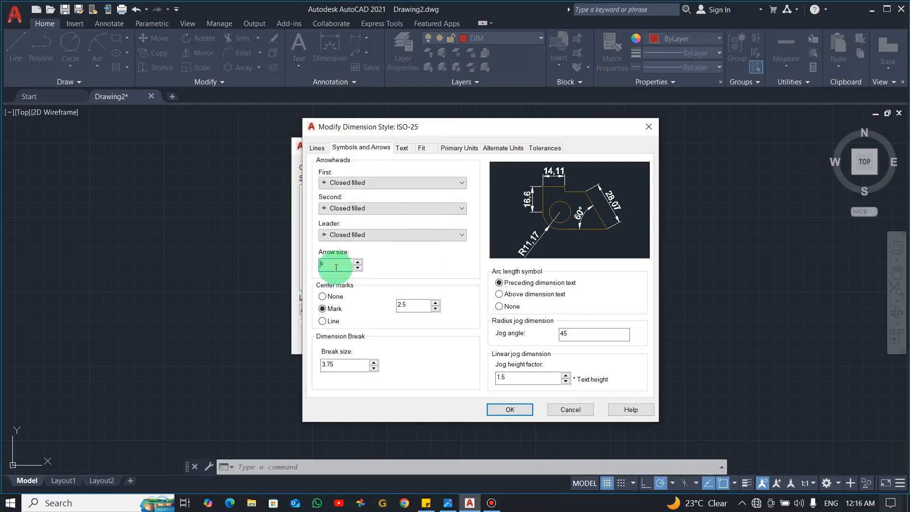
pyautogui.click(508, 412)
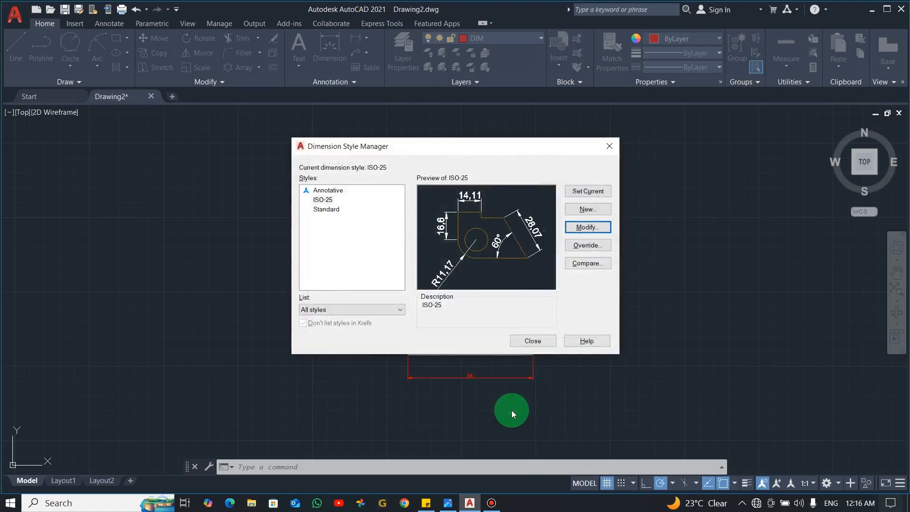
pyautogui.click(535, 343)
# - Add a horizontal linear dimension between the centres of the two lower holes, placed between the holes and the bottom edge
pyautogui.scroll(2, 477, 378)
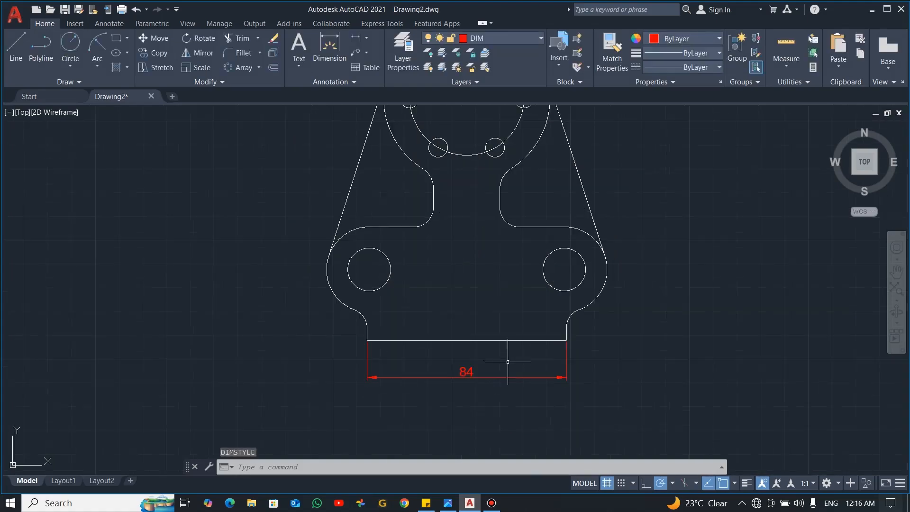
pyautogui.moveTo(508, 358); pyautogui.dragTo(497, 400, button='middle')
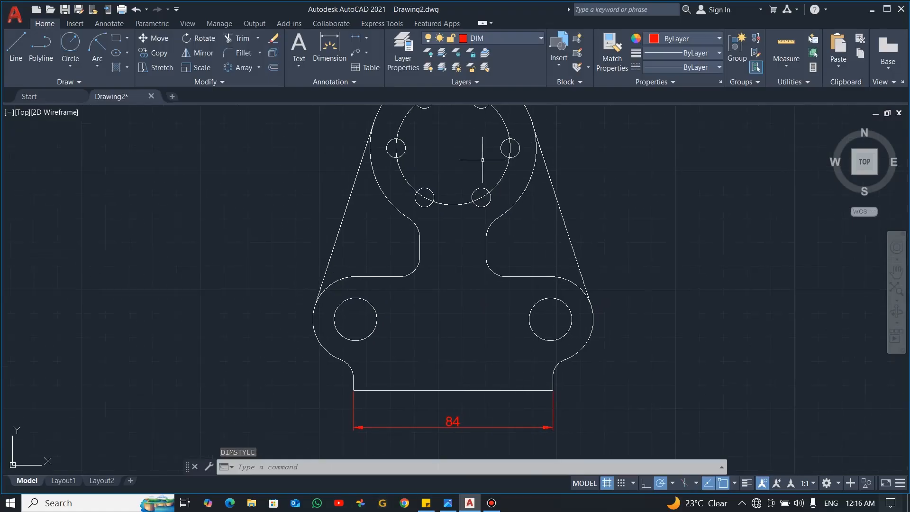
pyautogui.click(361, 50)
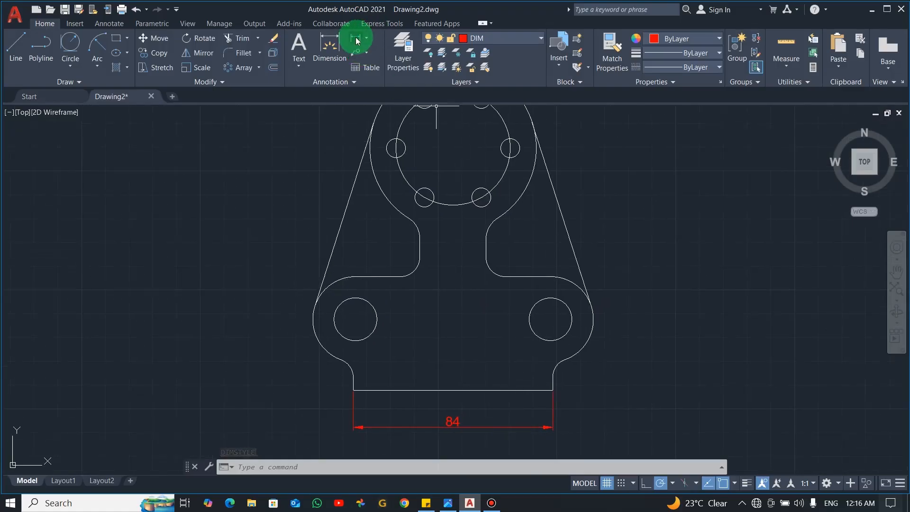
pyautogui.click(356, 38)
pyautogui.click(356, 319)
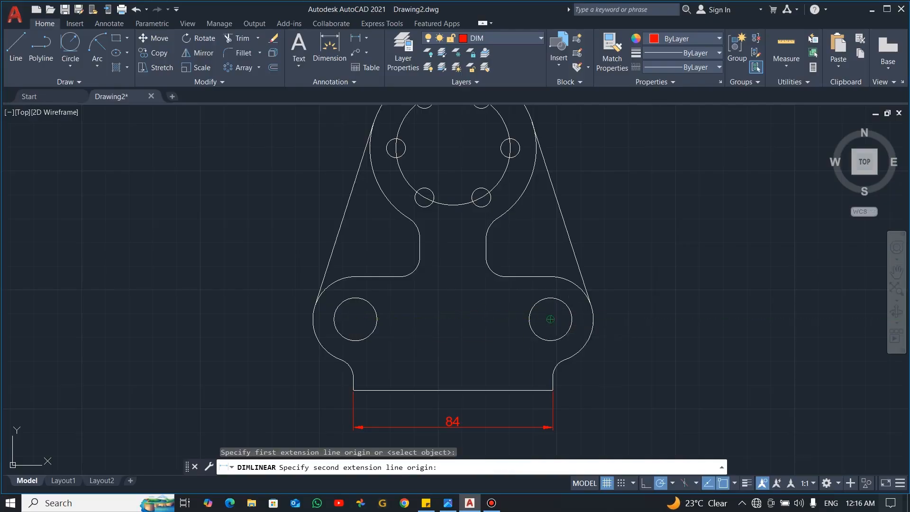
pyautogui.click(551, 319)
pyautogui.click(455, 359)
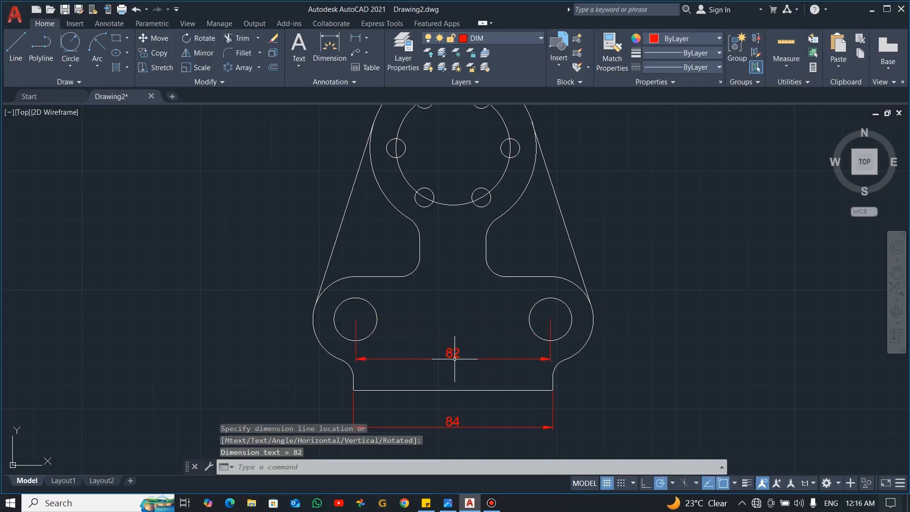
# - Add a vertical linear dimension from the lower-right hole's centre to the base's bottom-right corner, placed to the right of the bracket
pyautogui.click(362, 42)
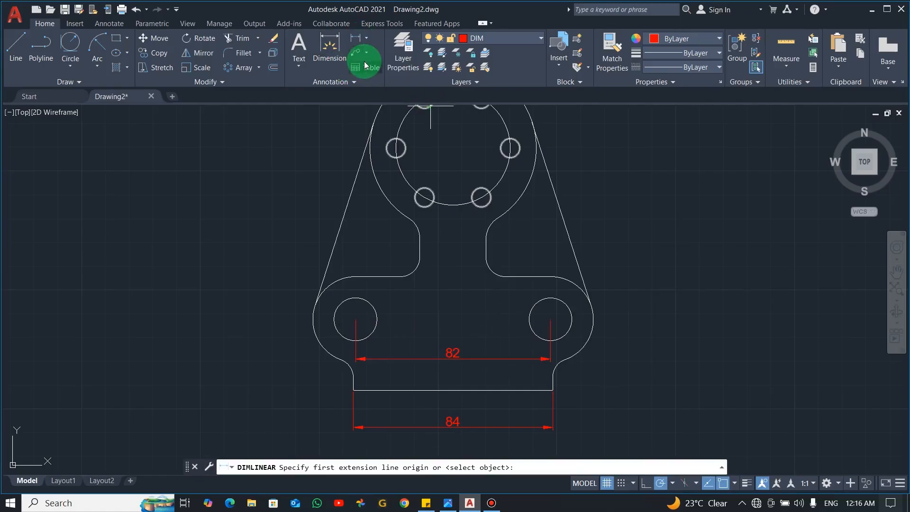
pyautogui.click(550, 319)
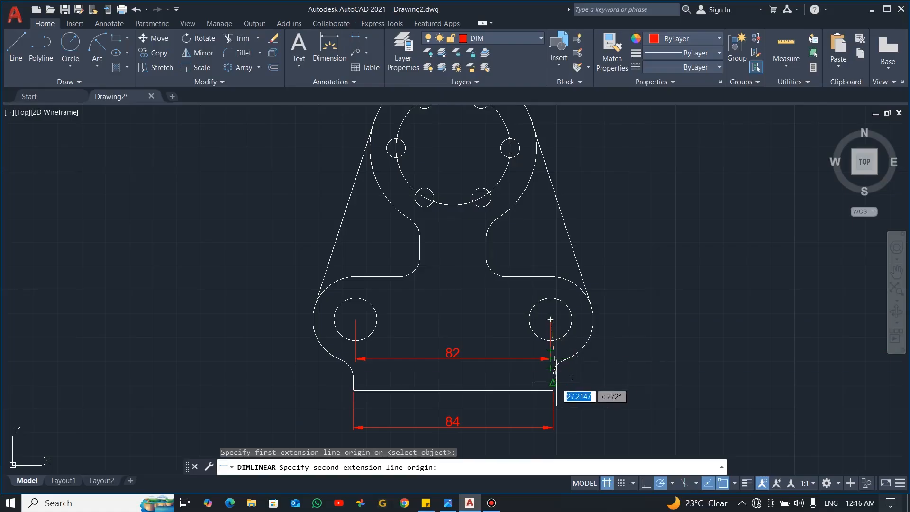
pyautogui.click(553, 390)
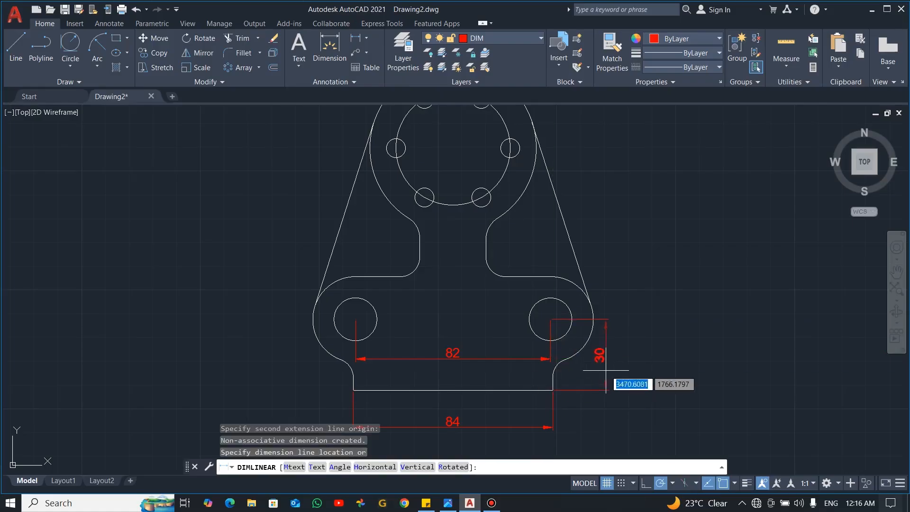
pyautogui.click(624, 370)
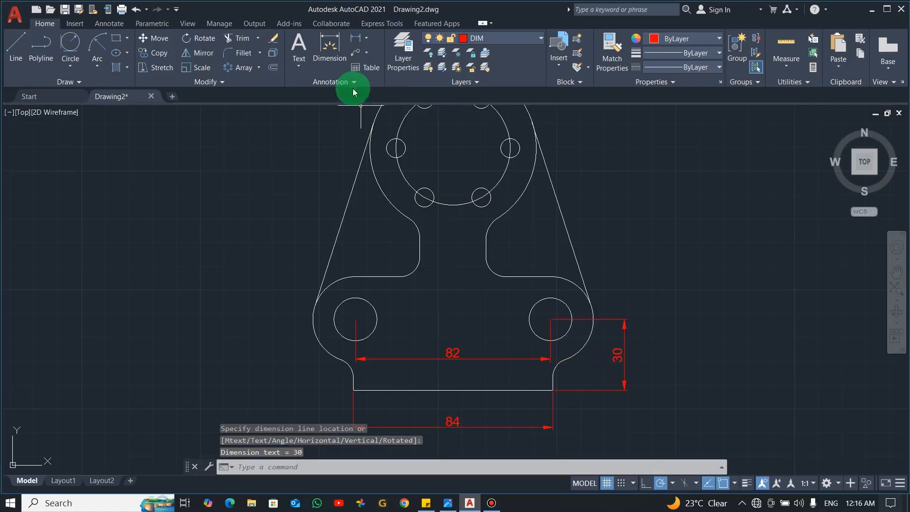
# - Add a vertical linear dimension from the upper circle's centre to the lower-right hole's centre, aligned with the other vertical dimension
pyautogui.click(356, 38)
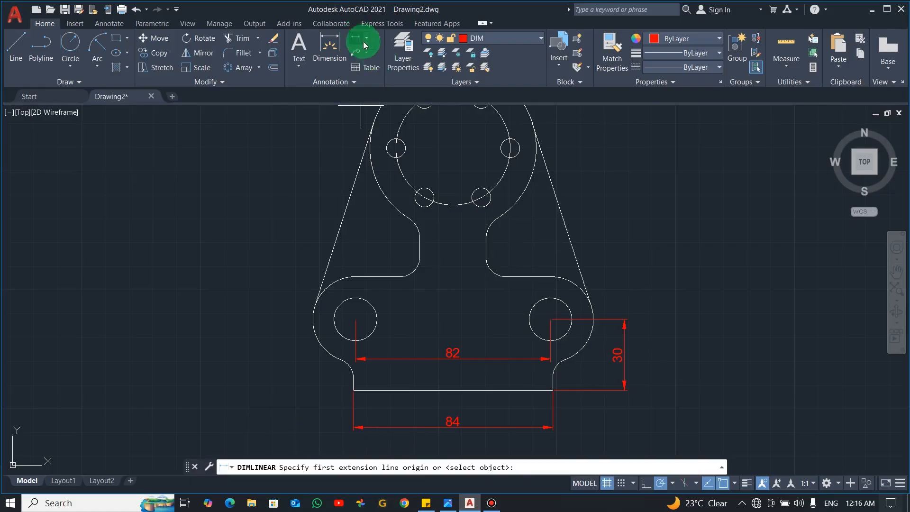
pyautogui.click(452, 148)
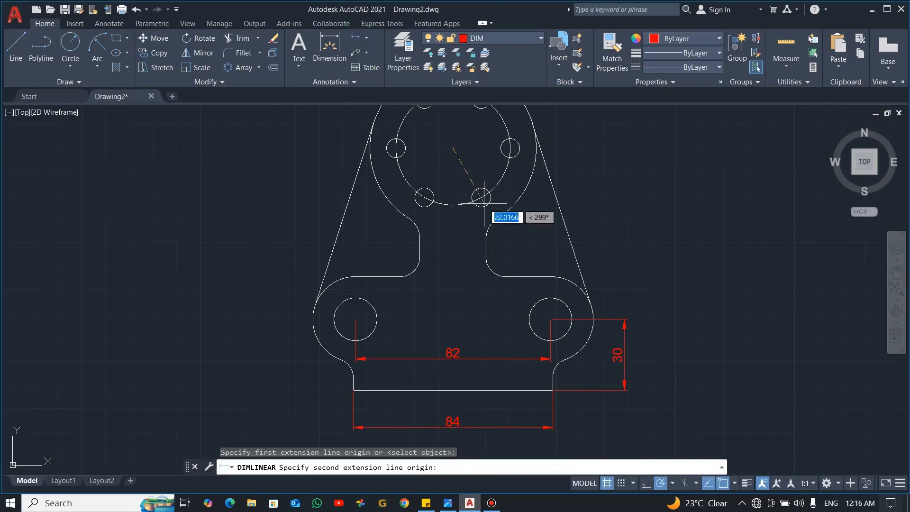
pyautogui.click(550, 319)
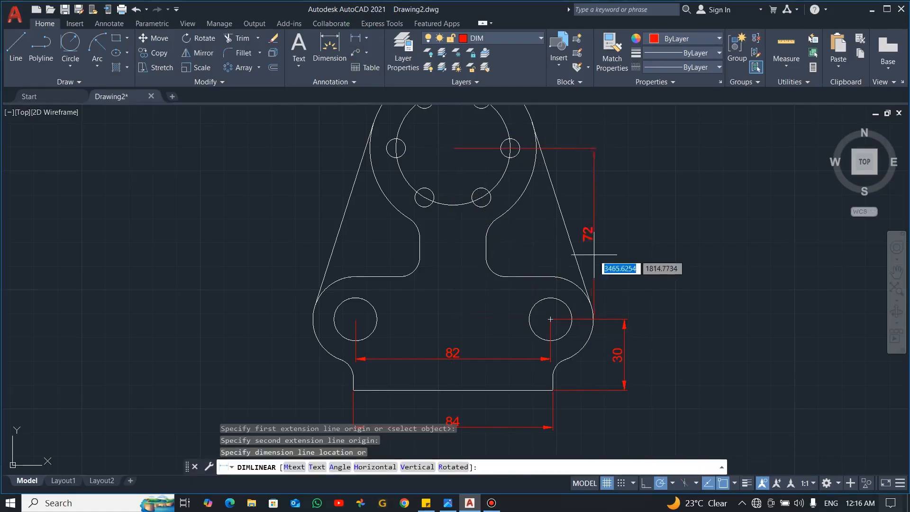
pyautogui.click(624, 284)
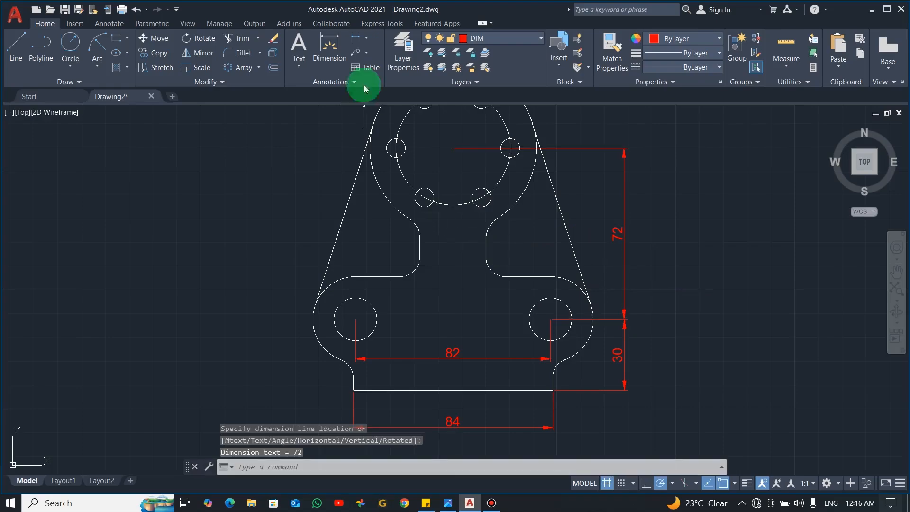
# - Add a radius dimension to the fillet at the lower left of the neck, with its text above and left of the arc
pyautogui.click(368, 42)
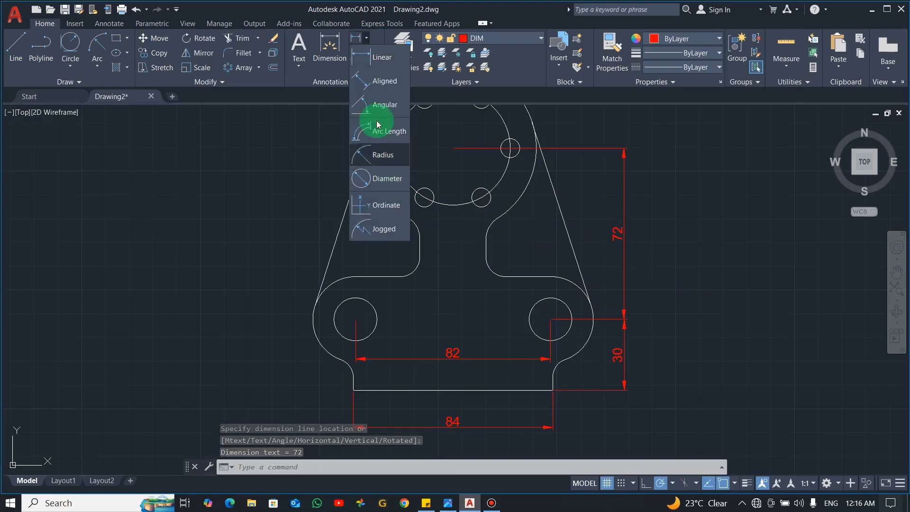
pyautogui.click(383, 155)
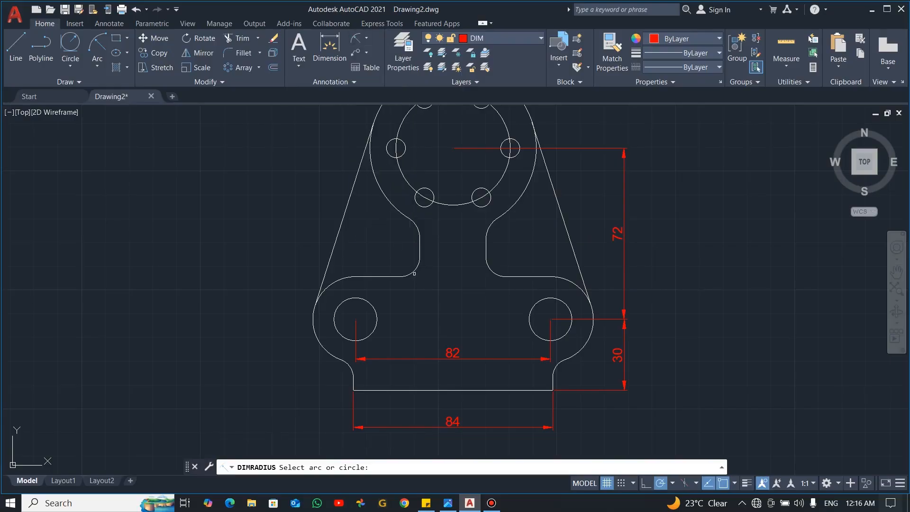
pyautogui.click(413, 271)
pyautogui.click(399, 245)
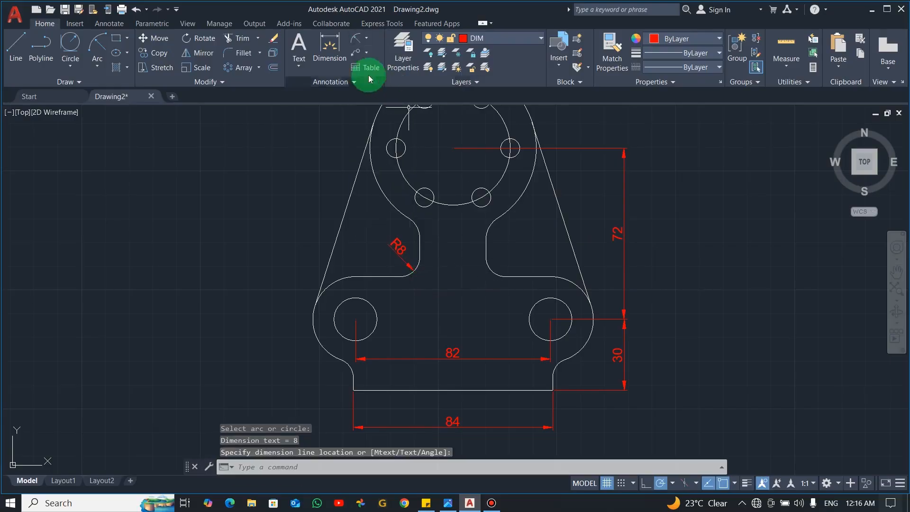
# - Add a radius dimension to the fillet at the upper right of the neck, with its text outside the bracket
pyautogui.click(350, 47)
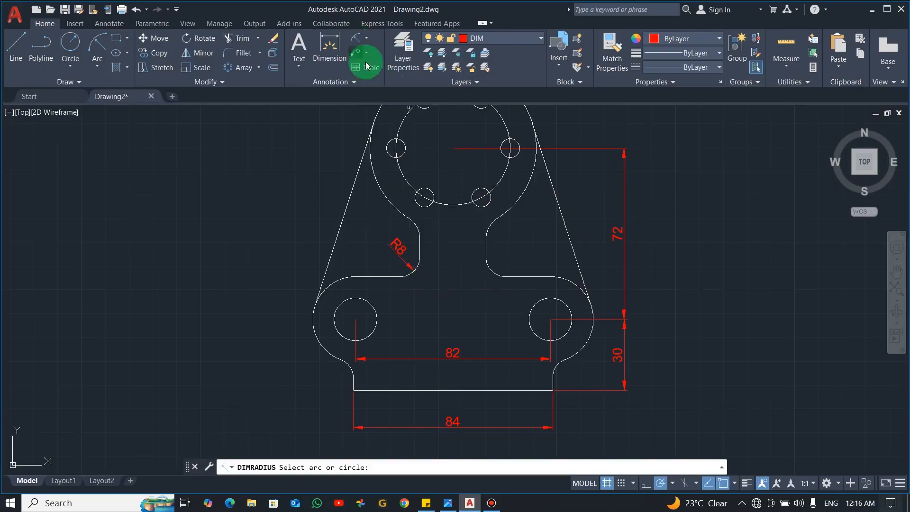
pyautogui.click(488, 230)
pyautogui.click(497, 224)
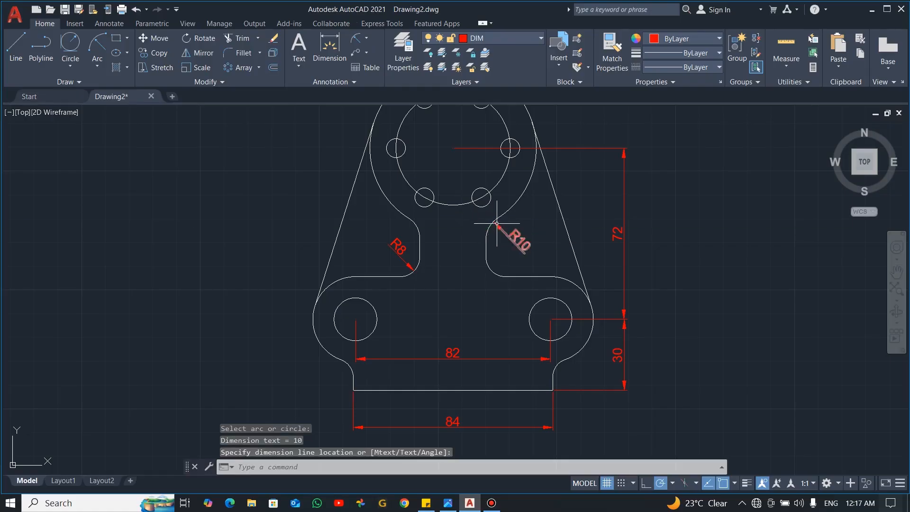
# - Add a radius dimension to the large arc around the lower-left hole, with its text outside the outline
pyautogui.scroll(-2, 473, 144)
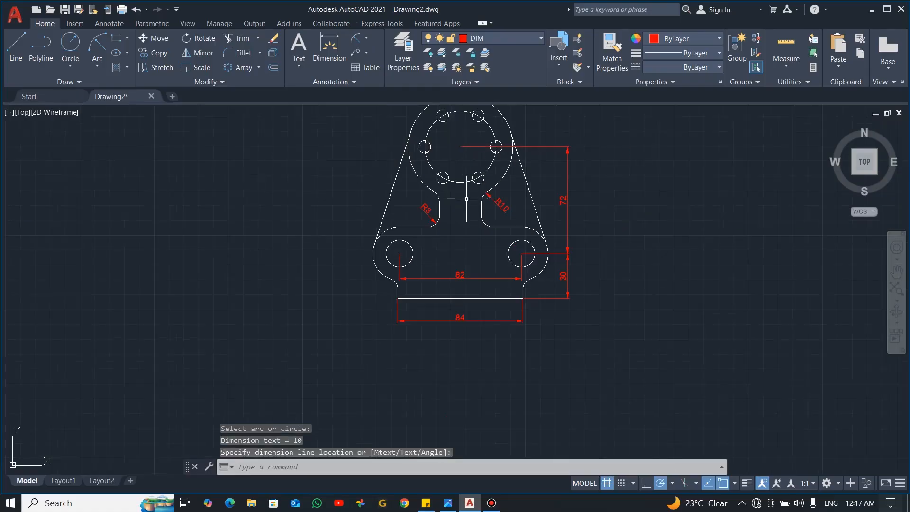
pyautogui.scroll(2, 466, 199)
pyautogui.click(357, 40)
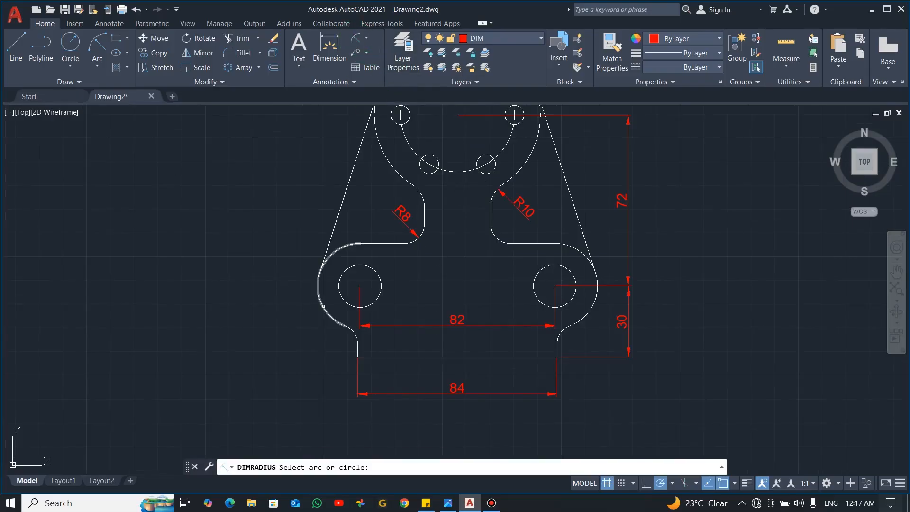
pyautogui.click(323, 306)
pyautogui.click(295, 308)
# - Add a diameter dimension to the lower-left hole, with its text outside the outline above the arc's radius dimension
pyautogui.click(358, 50)
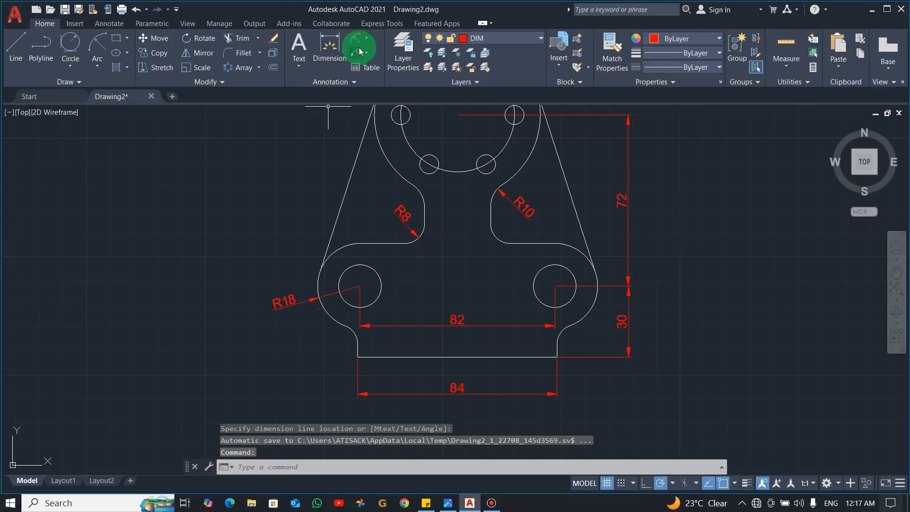
pyautogui.click(388, 180)
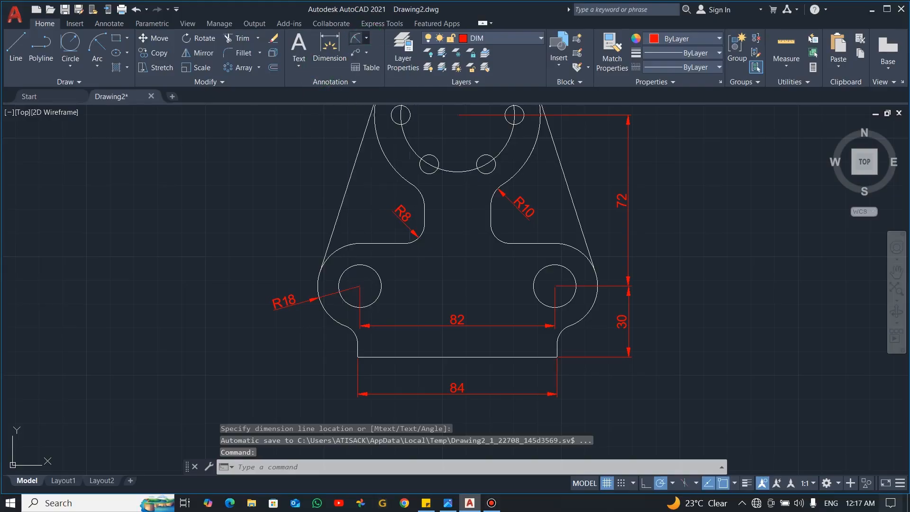
pyautogui.click(343, 270)
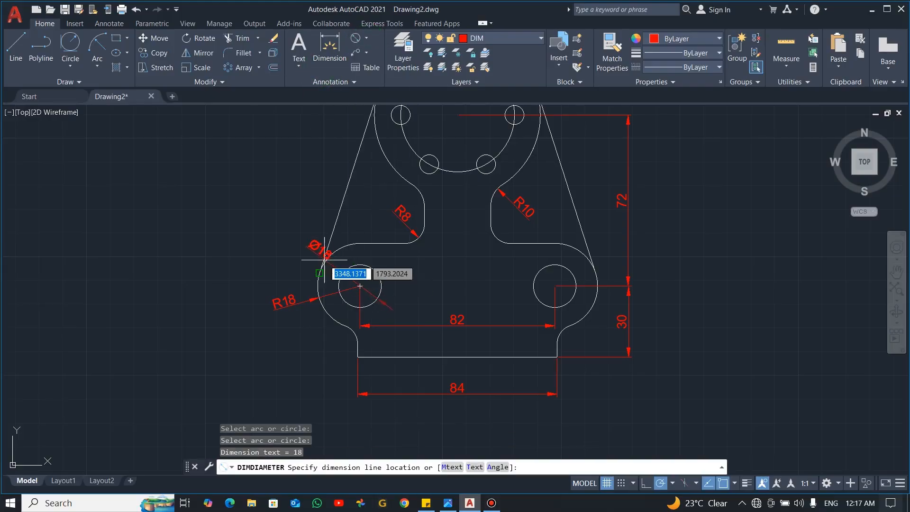
pyautogui.click(282, 262)
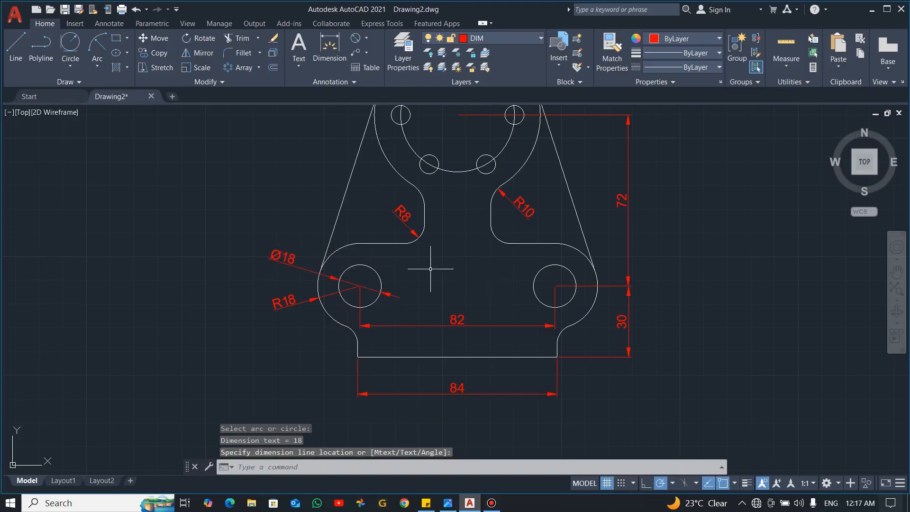
# - Add a horizontal linear dimension across the neck between its two vertical edges, placed just below the neck
pyautogui.moveTo(517, 266); pyautogui.dragTo(507, 281, button='middle')
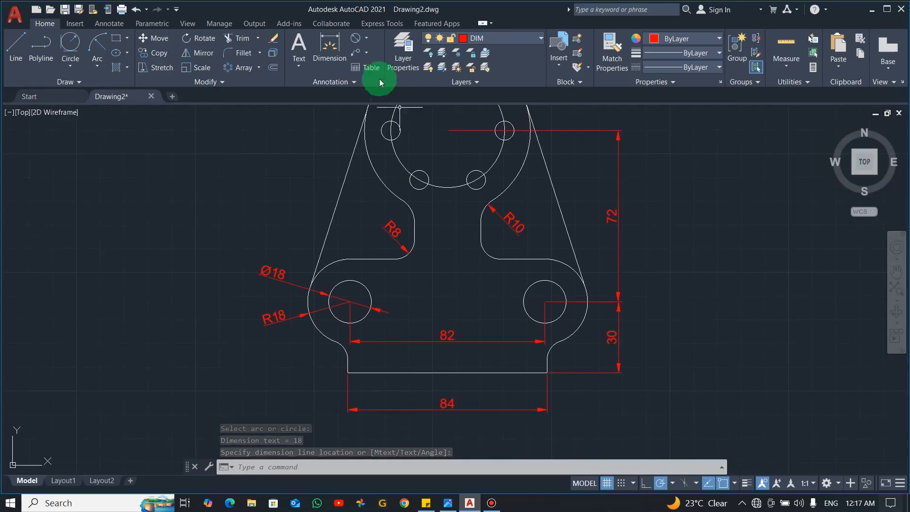
pyautogui.click(366, 38)
pyautogui.click(376, 56)
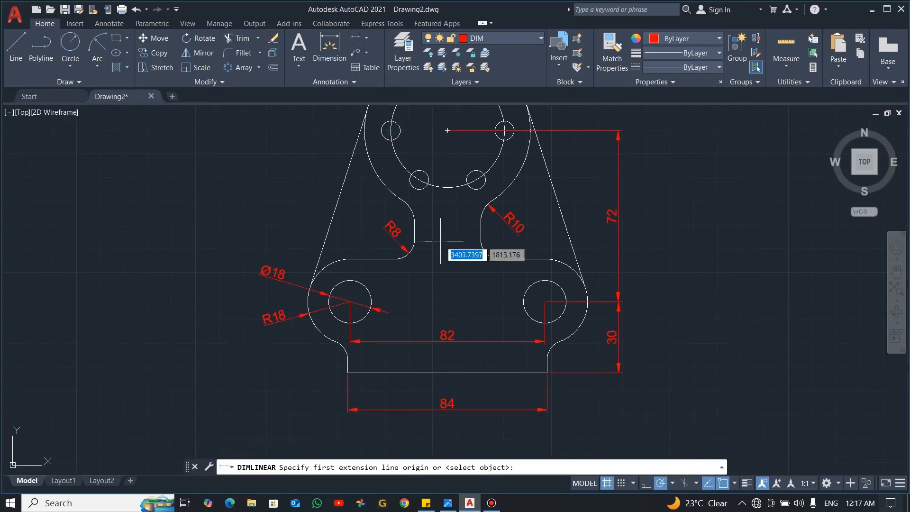
pyautogui.click(414, 230)
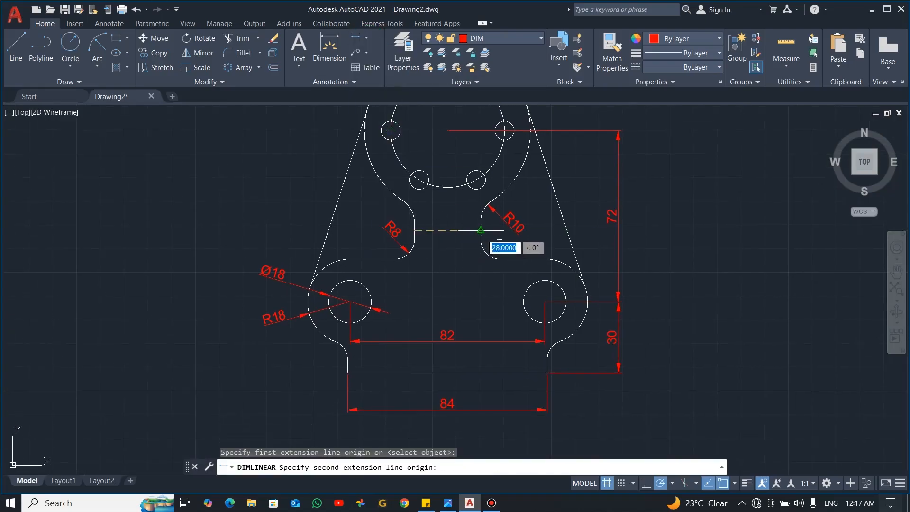
pyautogui.click(481, 231)
pyautogui.click(460, 276)
# - Add a diameter dimension to the large outer arc of the bracket's head, with its text outside at the upper right
pyautogui.moveTo(502, 253)
pyautogui.mouseDown(button='middle')
pyautogui.moveTo(520, 260)
pyautogui.moveTo(475, 316)
pyautogui.mouseUp(button='middle')
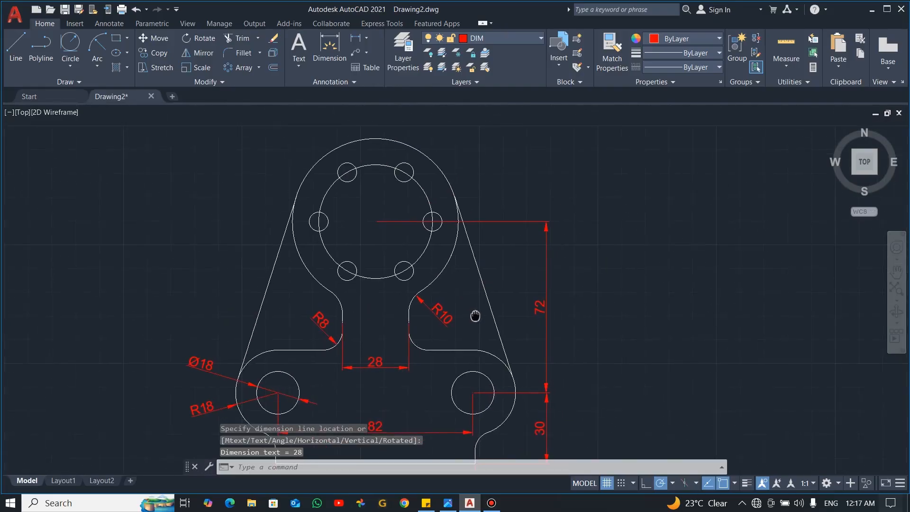
pyautogui.click(368, 38)
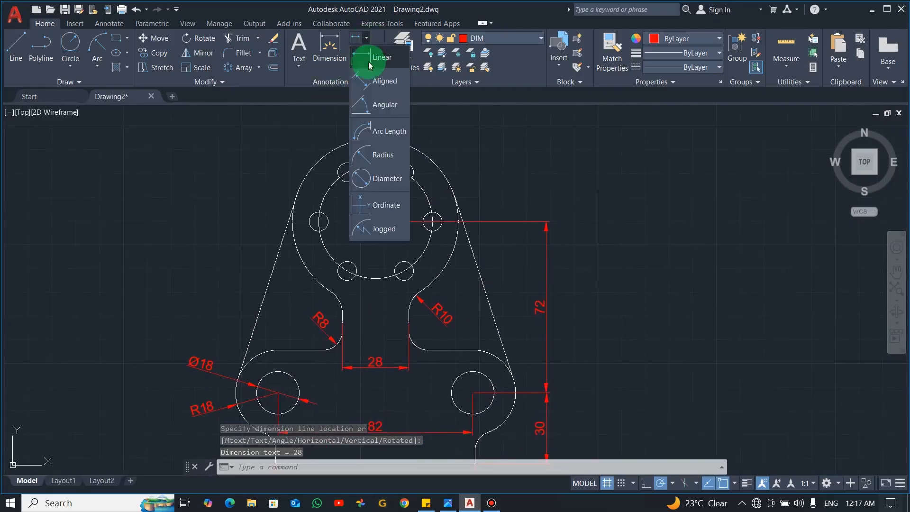
pyautogui.click(387, 178)
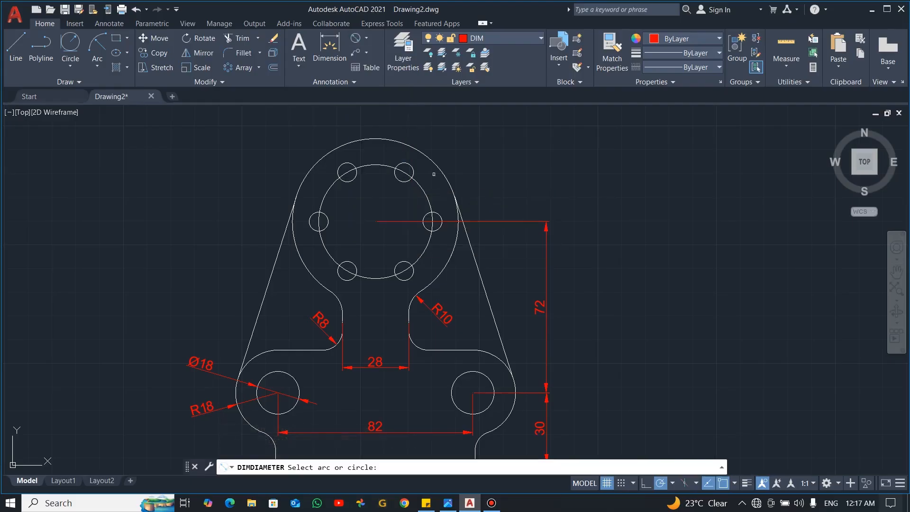
pyautogui.click(445, 172)
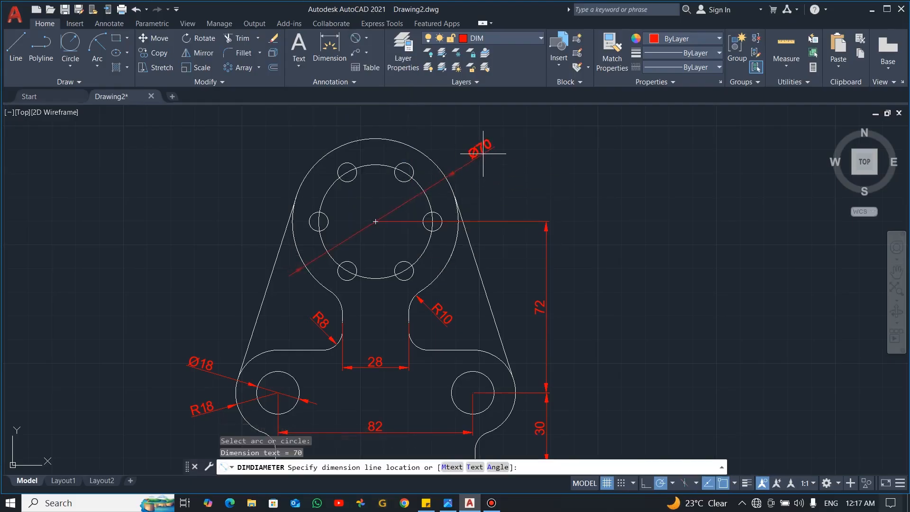
pyautogui.click(480, 146)
# - Add a diameter dimension to the bolt circle through the six small holes, with its text above the head's diameter dimension
pyautogui.click(355, 39)
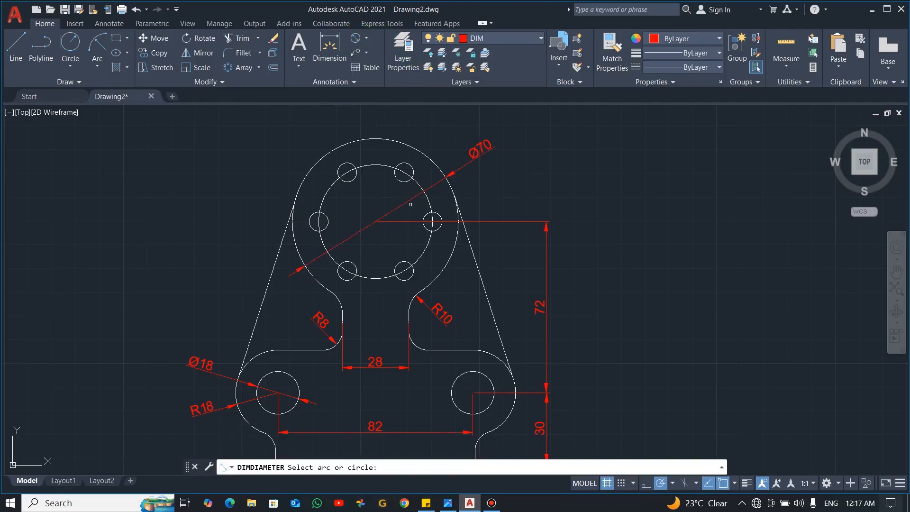
pyautogui.click(384, 165)
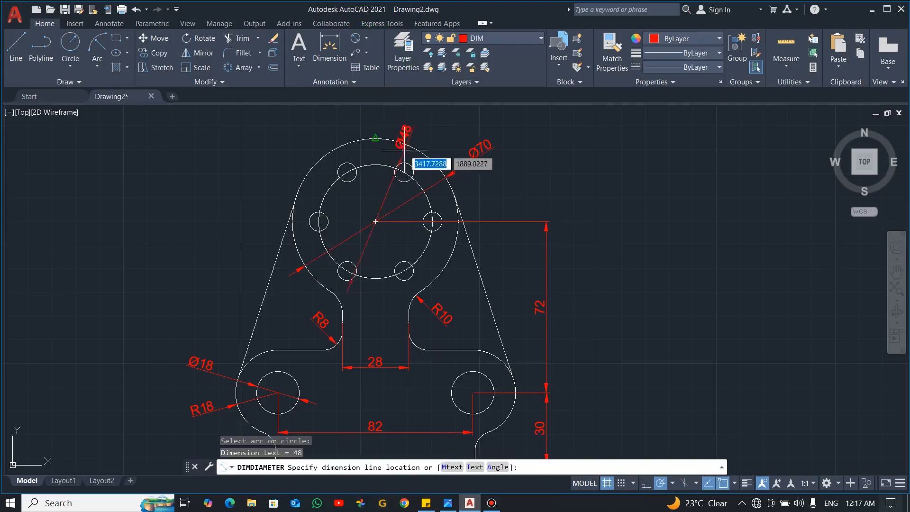
pyautogui.click(444, 137)
# - Add a diameter dimension to the leftmost small hole, with its text outside the head at the upper left
pyautogui.click(354, 54)
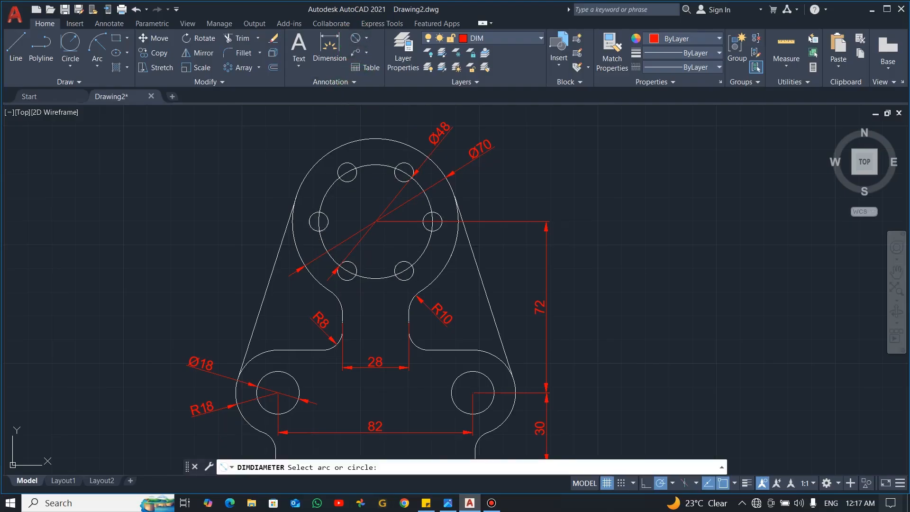
pyautogui.click(311, 215)
pyautogui.click(264, 190)
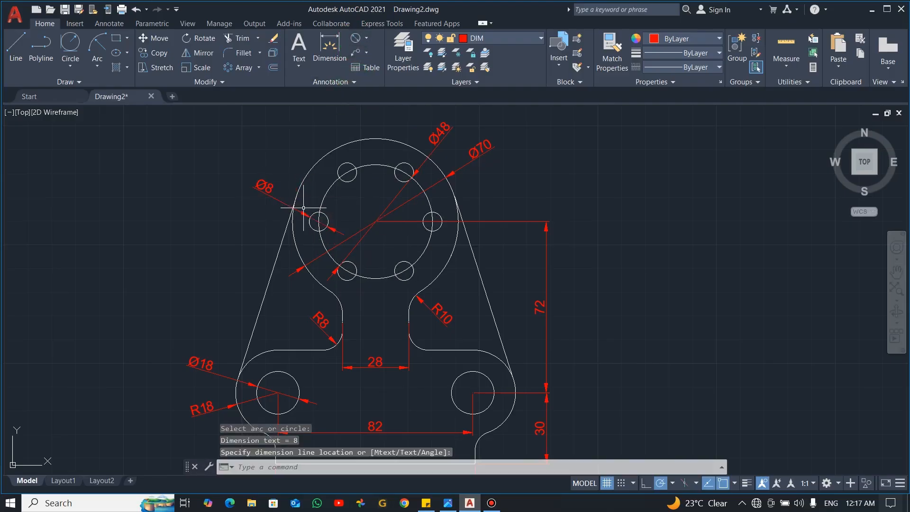
pyautogui.press('Escape')
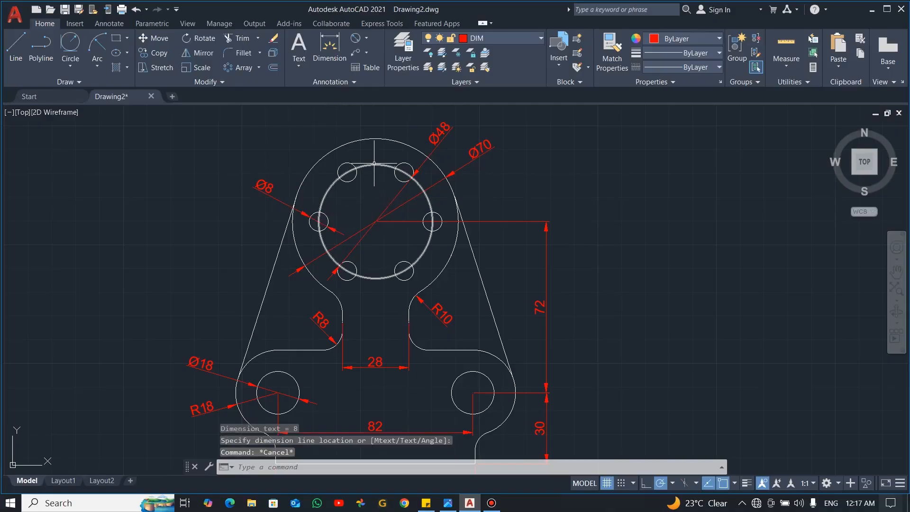
# - Load the CENTER2 linetype from acadiso.lin into the drawing
pyautogui.click(376, 164)
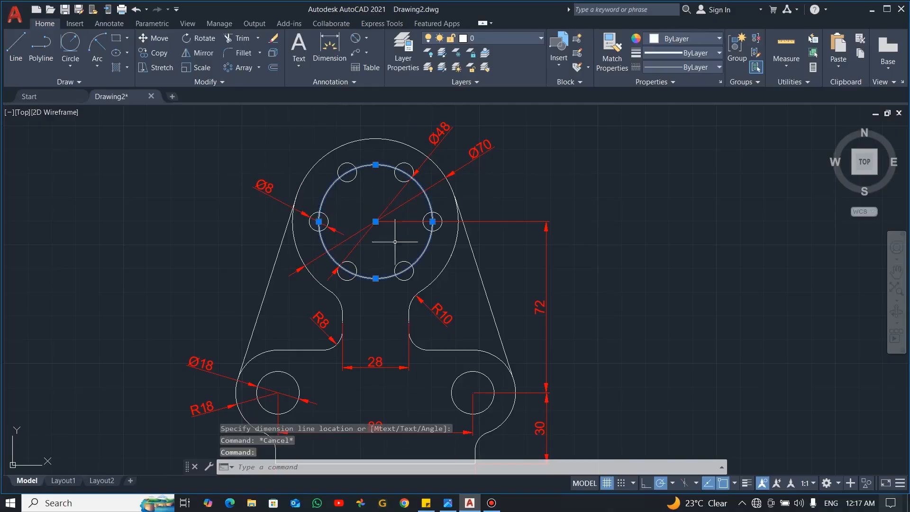
pyautogui.click(705, 68)
pyautogui.click(659, 126)
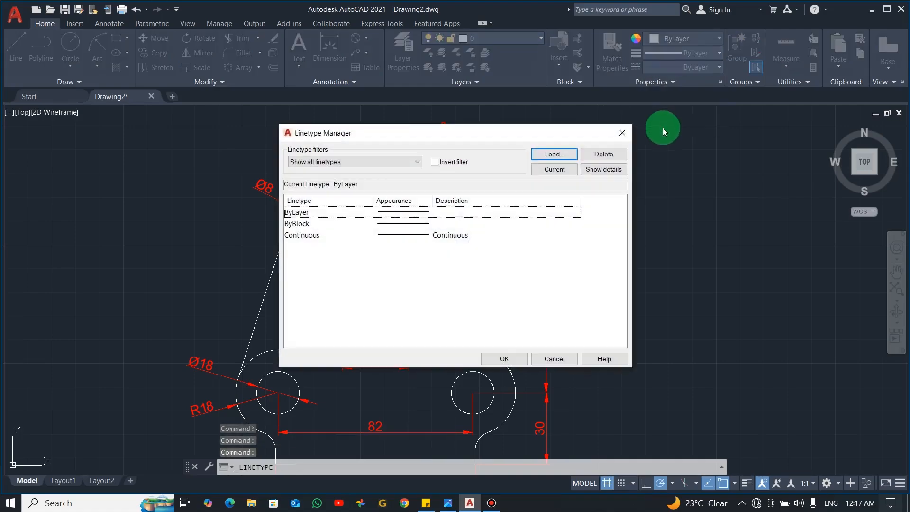
pyautogui.click(553, 154)
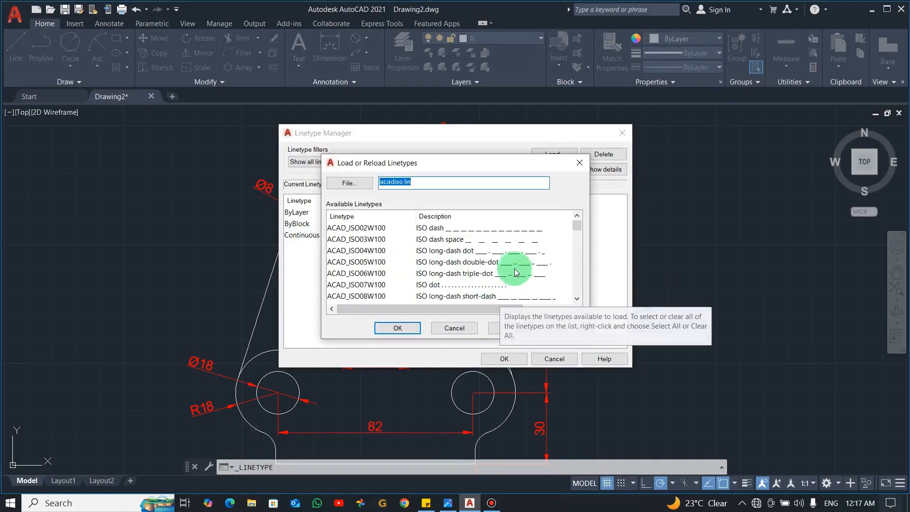
pyautogui.click(577, 299)
pyautogui.click(577, 299)
pyautogui.click(577, 299)
pyautogui.click(577, 299)
pyautogui.click(577, 299)
pyautogui.click(577, 299)
pyautogui.click(577, 299)
pyautogui.click(577, 299)
pyautogui.click(577, 299)
pyautogui.click(577, 299)
pyautogui.click(577, 299)
pyautogui.click(577, 300)
pyautogui.click(577, 300)
pyautogui.click(577, 299)
pyautogui.click(577, 299)
pyautogui.click(577, 299)
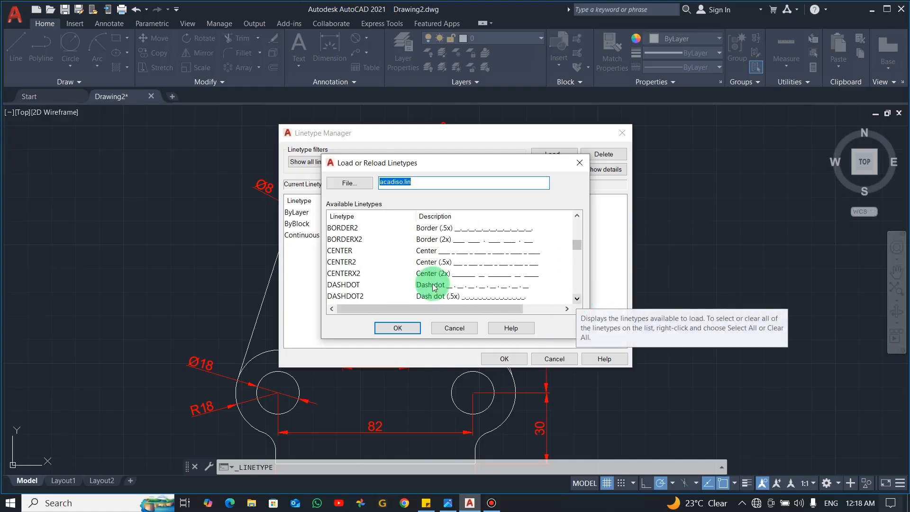
pyautogui.click(498, 262)
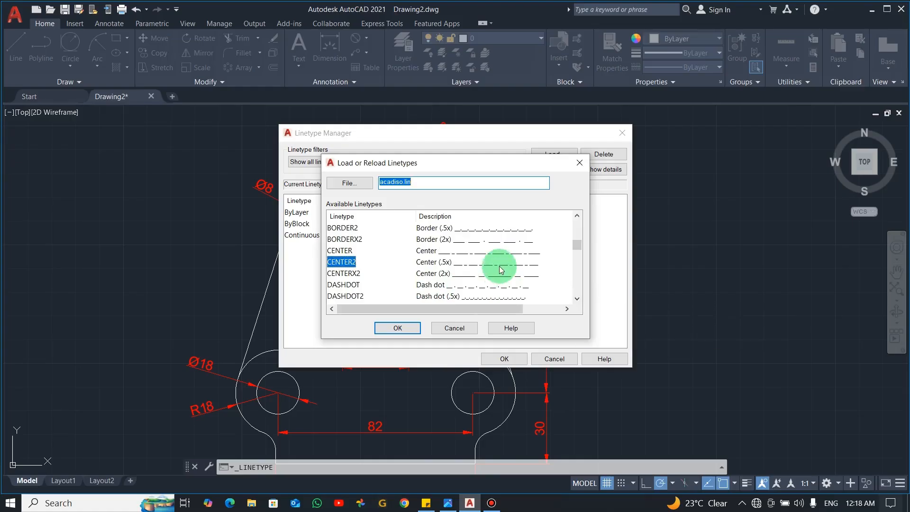
pyautogui.click(406, 330)
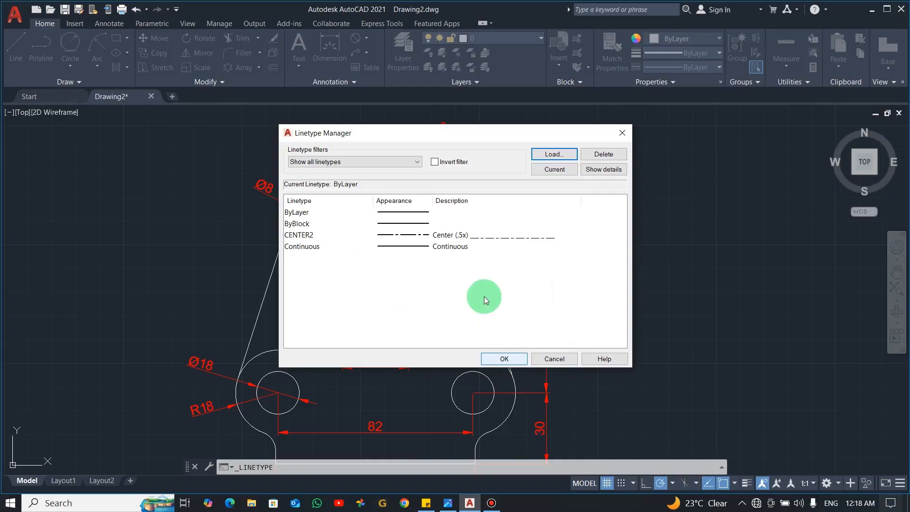
pyautogui.click(471, 235)
pyautogui.click(505, 359)
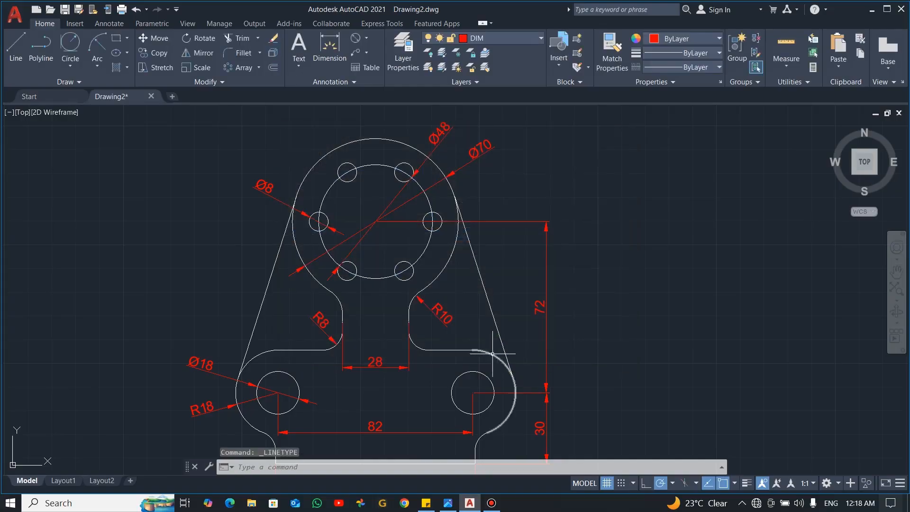
# - Apply the CENTER2 linetype to the bolt circle through the six small holes
pyautogui.click(426, 252)
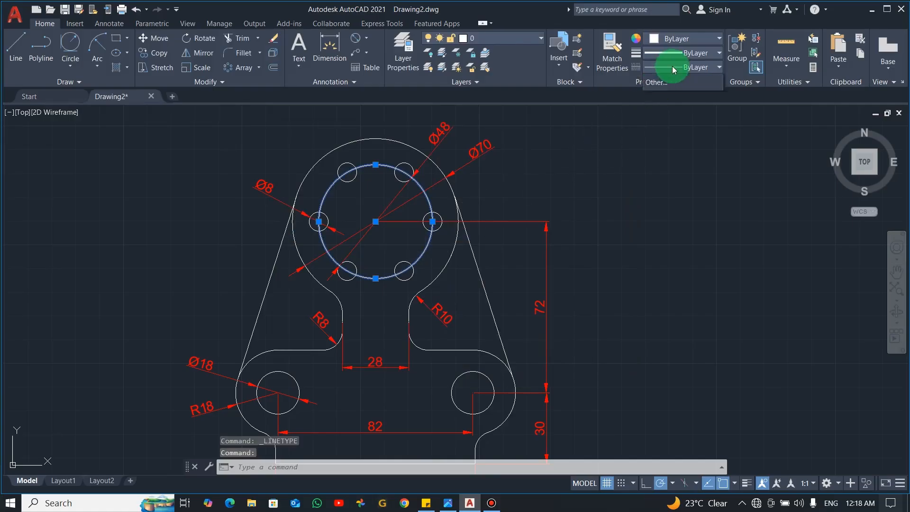
pyautogui.click(673, 67)
pyautogui.click(683, 109)
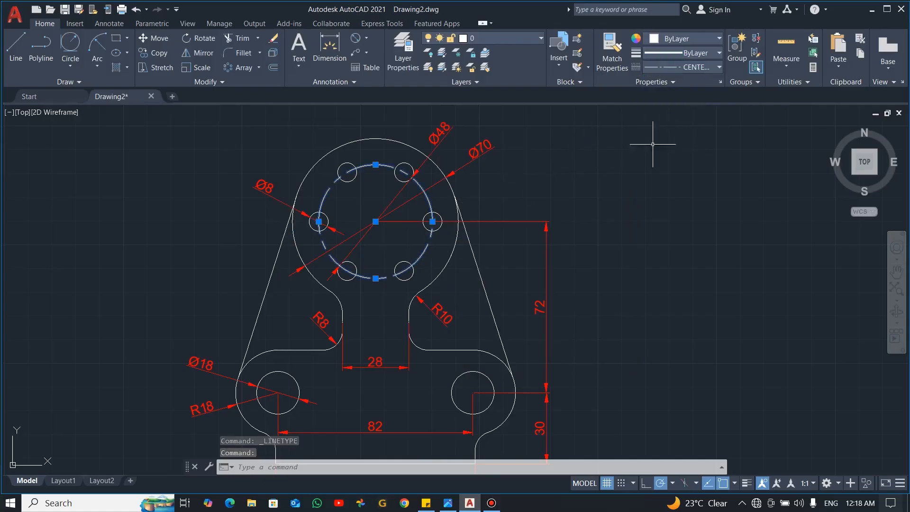
pyautogui.press('Escape')
# - Match the bolt circle's properties to the R10 radius dimension so it takes on the red DIM layer
pyautogui.write('m')
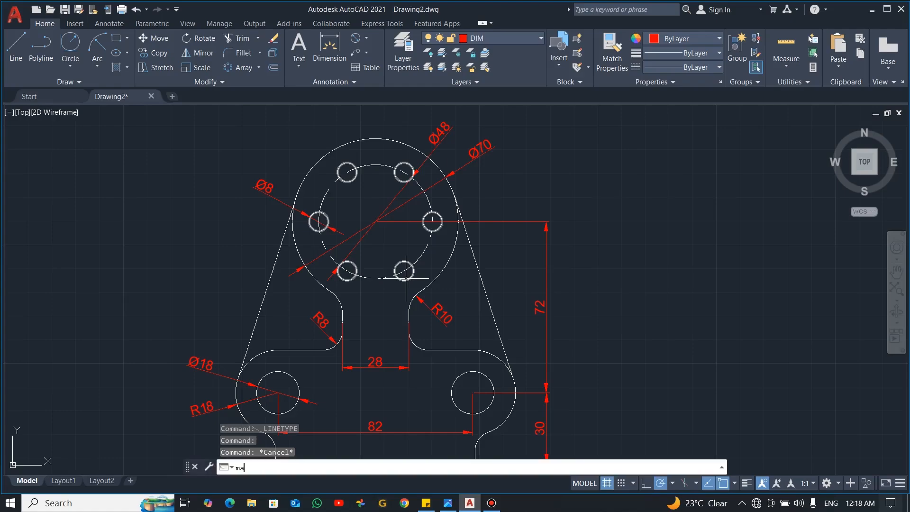
pyautogui.write('a')
pyautogui.press('Return')
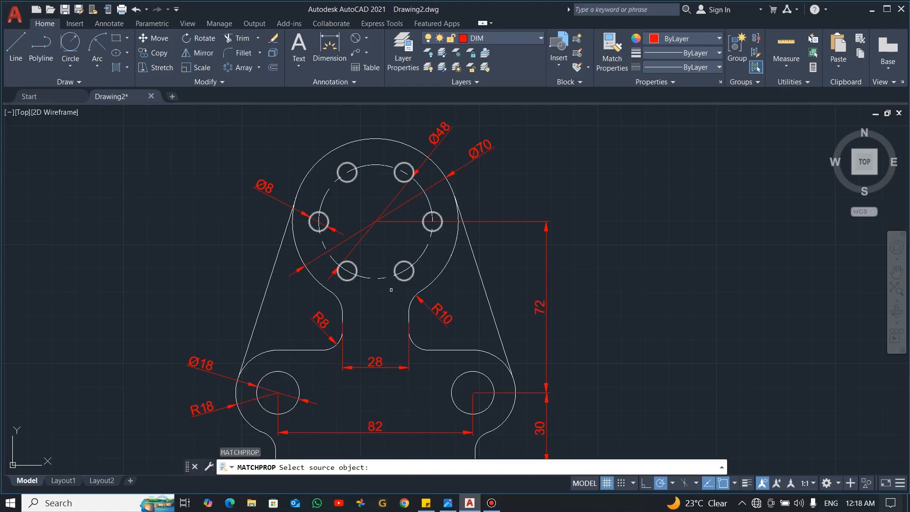
pyautogui.click(436, 314)
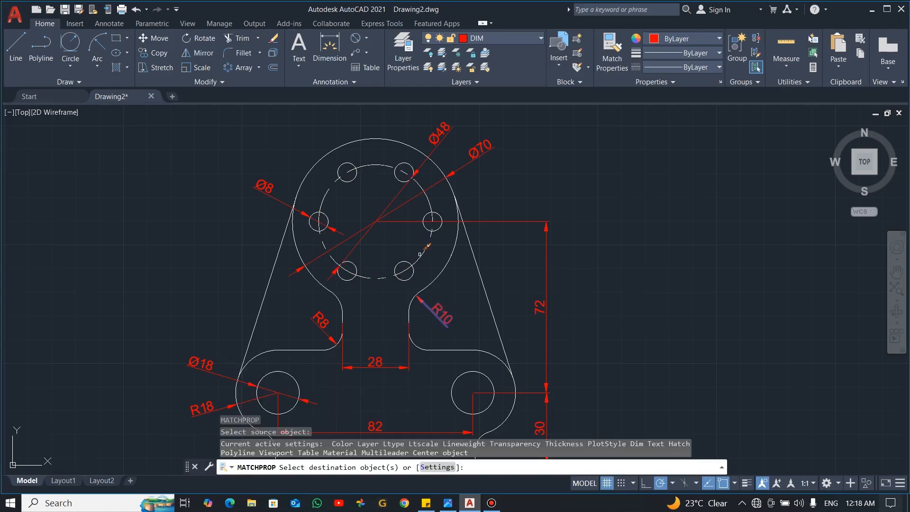
pyautogui.press('Escape')
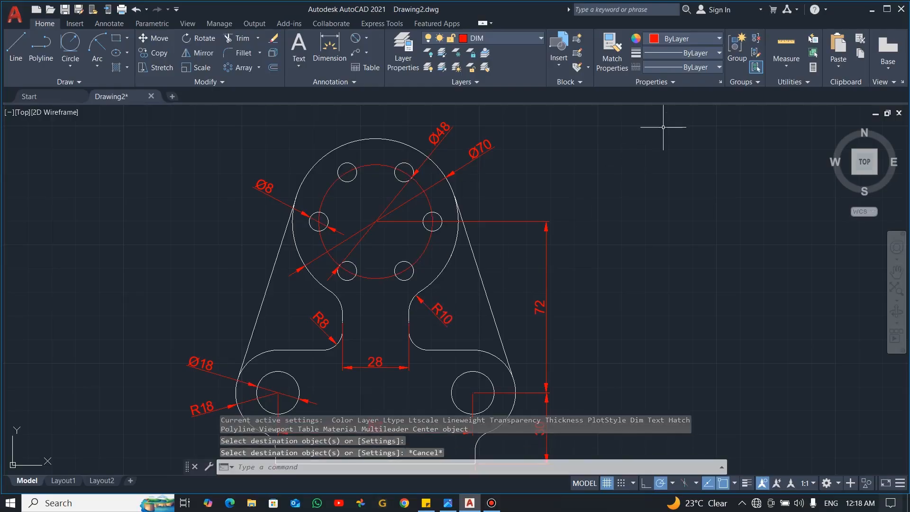
# - Set the linetype of the red bolt circle to CENTER2
pyautogui.click(296, 258)
pyautogui.click(430, 242)
pyautogui.click(698, 67)
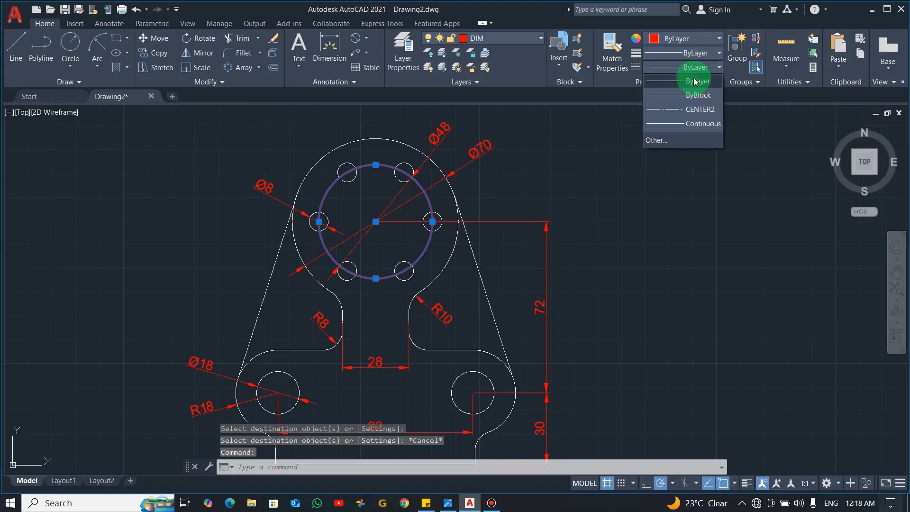
pyautogui.click(691, 113)
pyautogui.press('Escape')
pyautogui.scroll(-2, 462, 295)
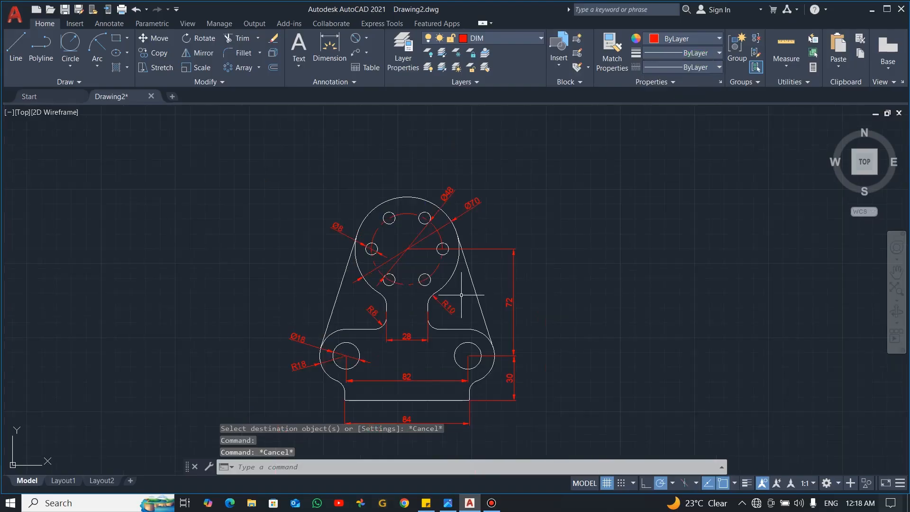
# - Turn on lineweight display so the bracket's outline and holes are drawn with their thicker lines
pyautogui.moveTo(452, 325); pyautogui.dragTo(477, 305, button='middle')
pyautogui.scroll(2, 477, 305)
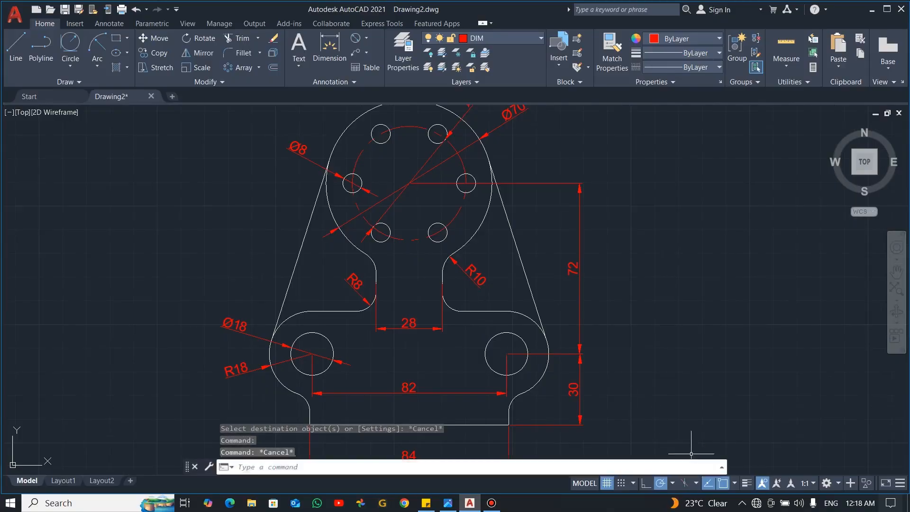
pyautogui.click(746, 485)
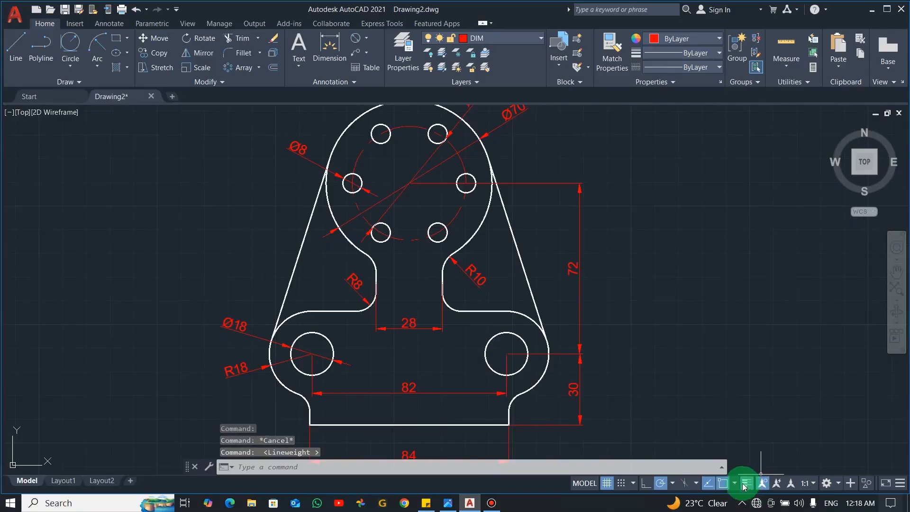
pyautogui.moveTo(479, 332)
pyautogui.mouseDown(button='middle')
pyautogui.moveTo(510, 328)
pyautogui.moveTo(533, 352)
pyautogui.mouseUp(button='middle')
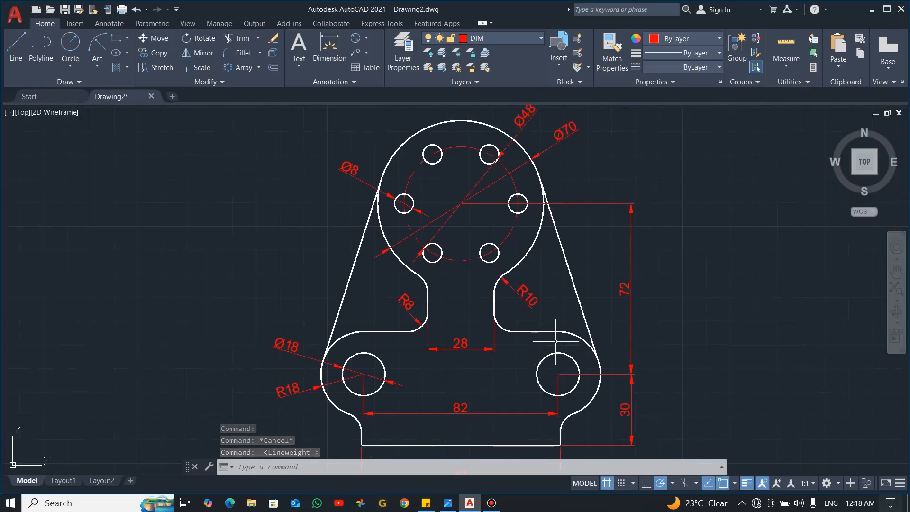
pyautogui.moveTo(601, 372); pyautogui.dragTo(585, 335, button='middle')
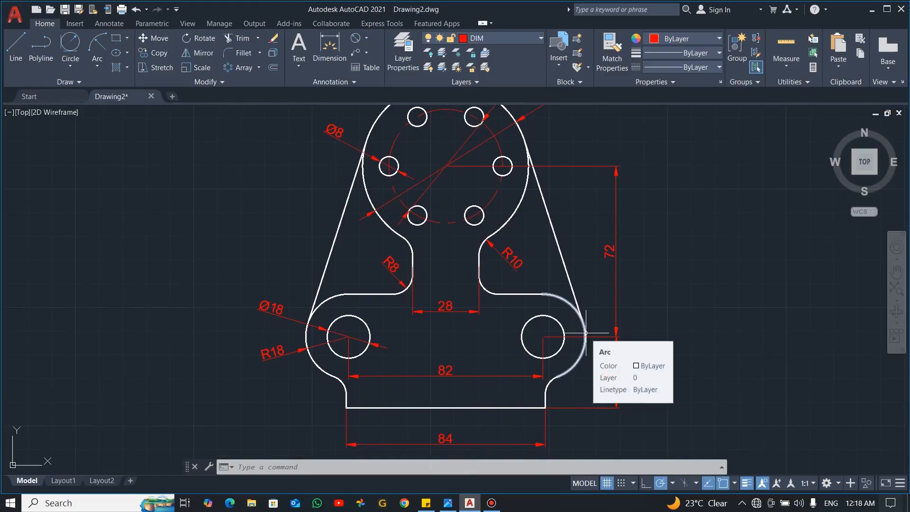
pyautogui.moveTo(553, 323); pyautogui.dragTo(550, 340, button='middle')
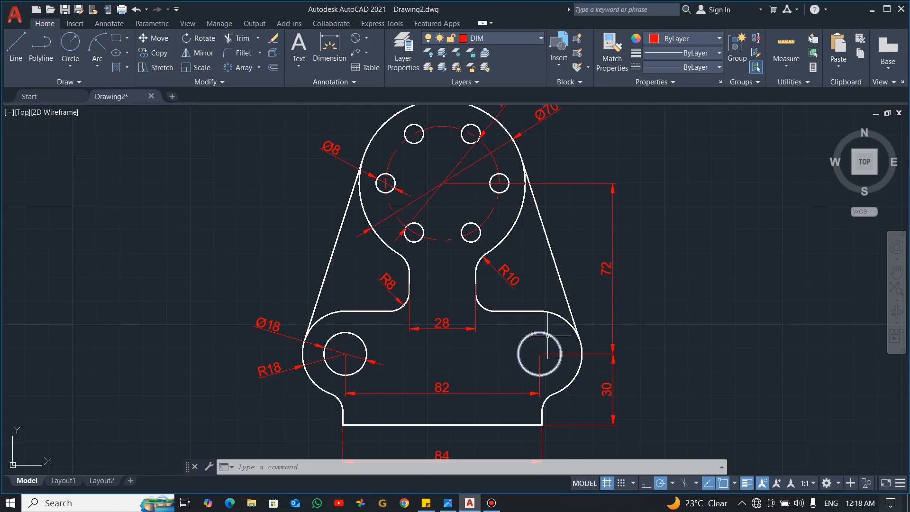
pyautogui.scroll(-2, 546, 338)
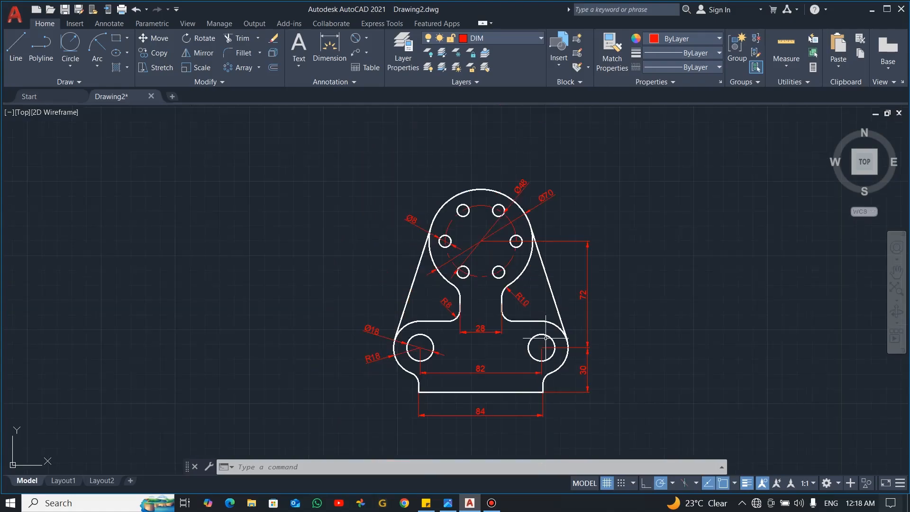
pyautogui.scroll(2, 542, 359)
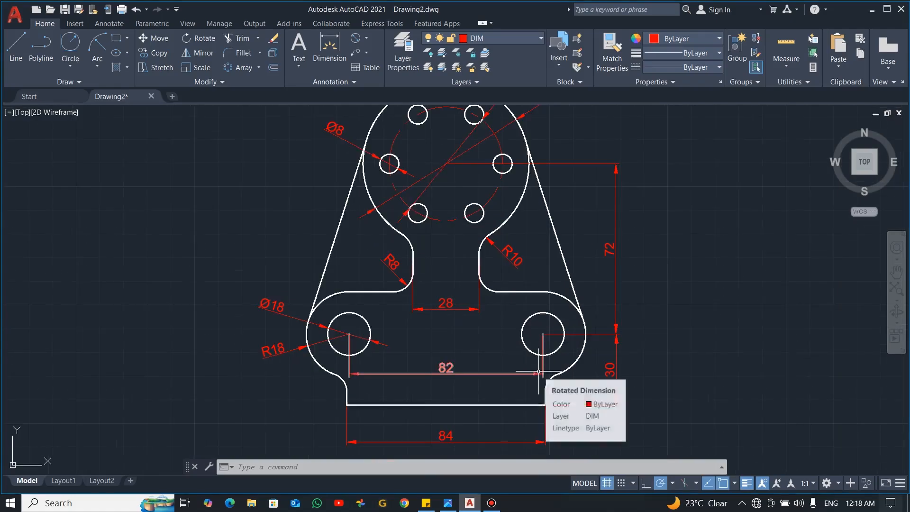